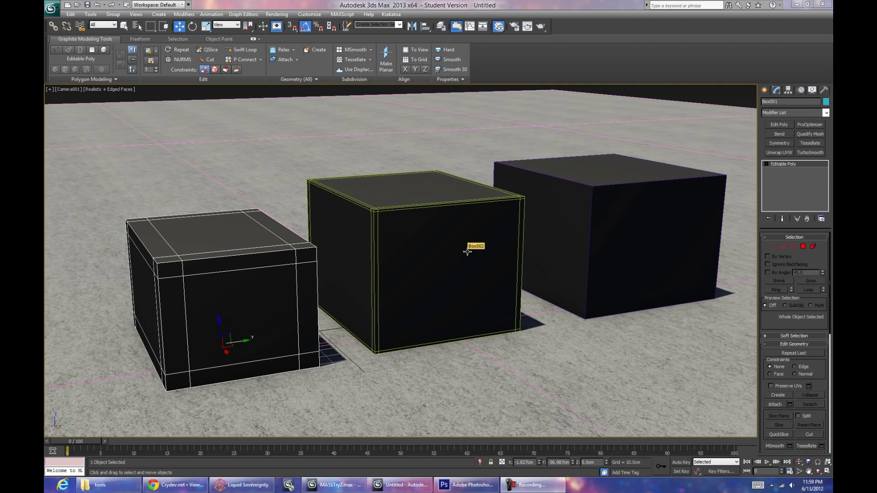
Step: Select the farthest box and compare the scene with edged faces hidden and shown
{"action": "left_click", "coordinate": [538, 205]}
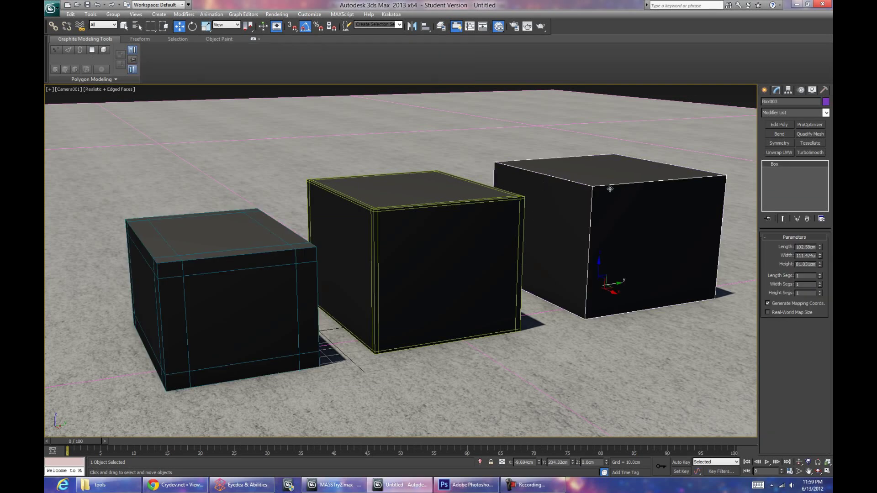
{"action": "key", "text": "F4"}
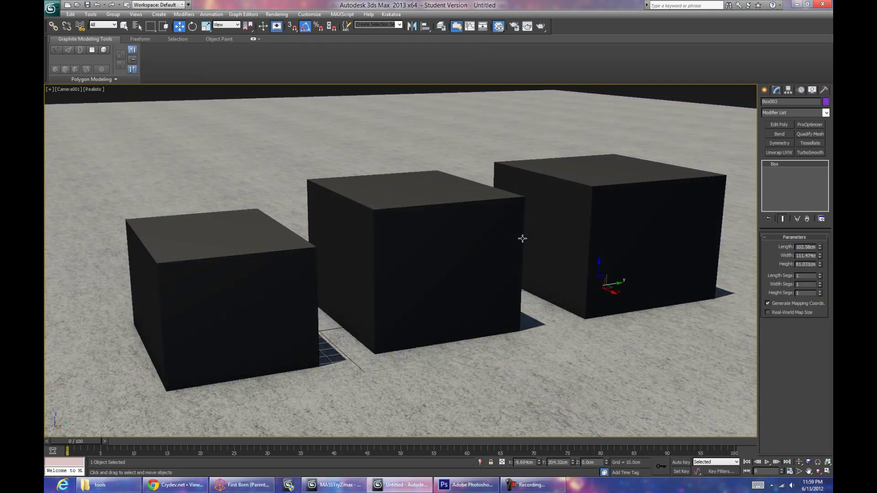
{"action": "key", "text": "F4"}
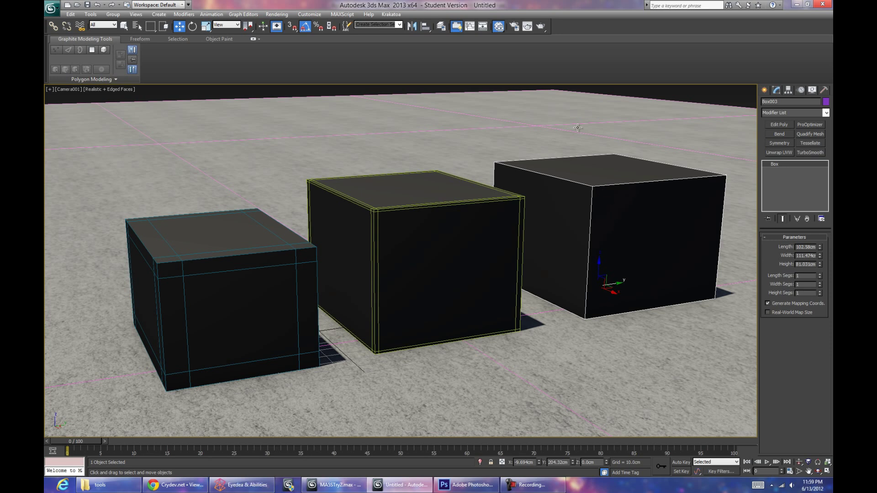
Step: Select the three boxes in turn to compare their edge loops and how close those loops run to the corners
{"action": "left_click", "coordinate": [499, 243]}
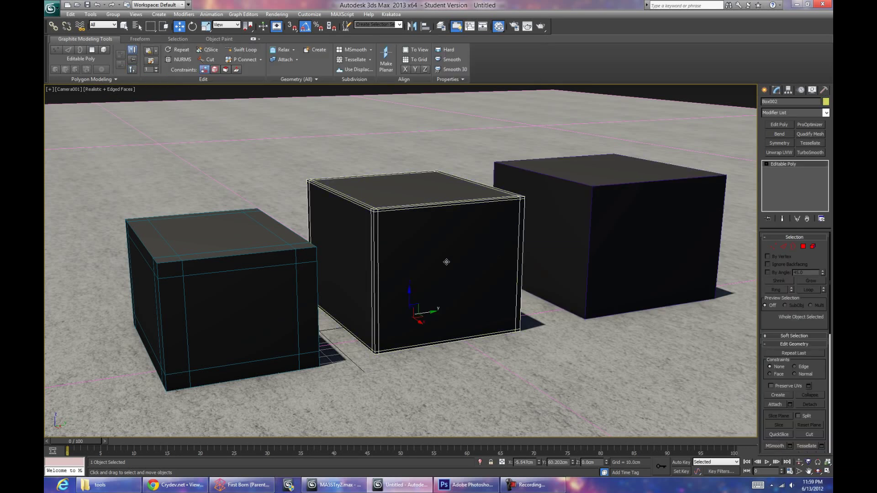
{"action": "left_click", "coordinate": [293, 283]}
{"action": "left_click", "coordinate": [413, 227]}
{"action": "left_click", "coordinate": [250, 314]}
{"action": "left_click", "coordinate": [615, 262]}
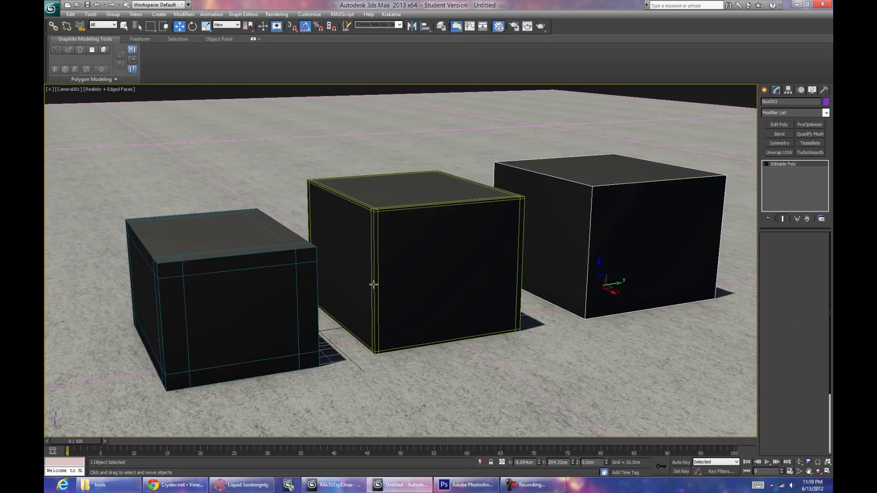
{"action": "left_click", "coordinate": [372, 286]}
{"action": "left_click", "coordinate": [275, 312]}
{"action": "left_click", "coordinate": [571, 270]}
{"action": "left_click", "coordinate": [427, 307]}
{"action": "left_click", "coordinate": [289, 322]}
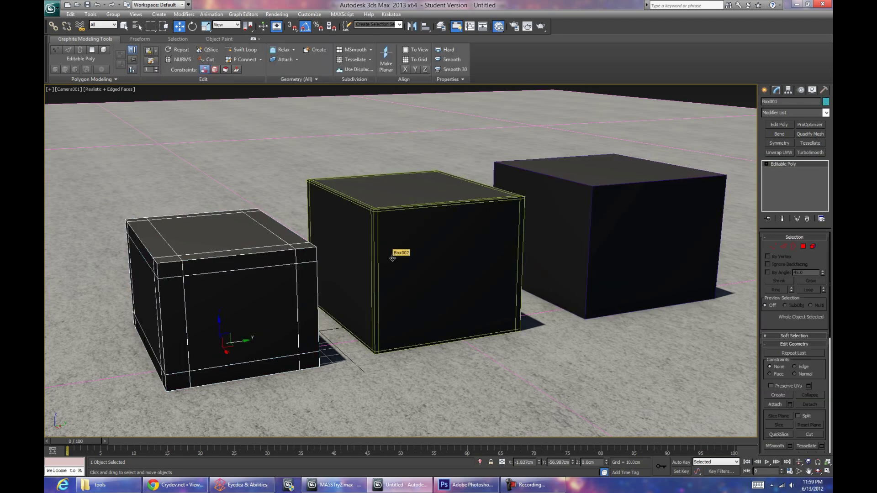
{"action": "left_click", "coordinate": [397, 251]}
{"action": "left_click", "coordinate": [591, 245]}
{"action": "left_click", "coordinate": [399, 283]}
{"action": "left_click", "coordinate": [252, 307]}
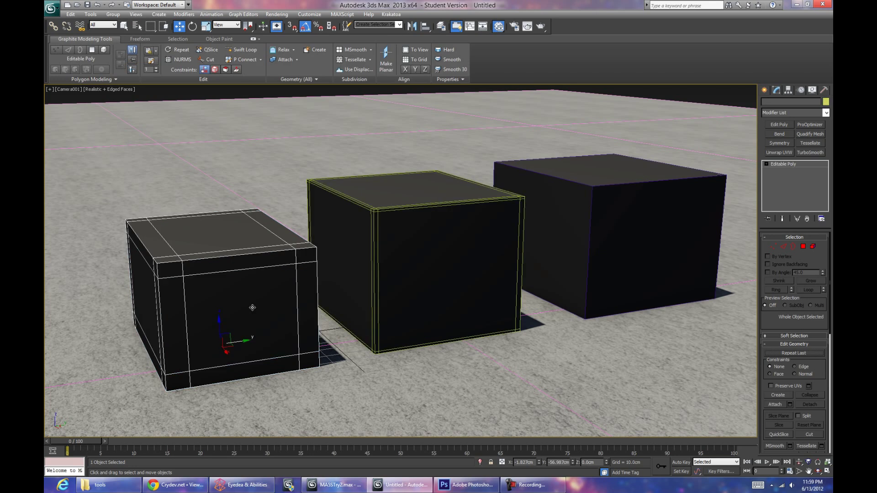
{"action": "left_click", "coordinate": [597, 201]}
{"action": "left_click", "coordinate": [409, 243]}
{"action": "left_click", "coordinate": [233, 279]}
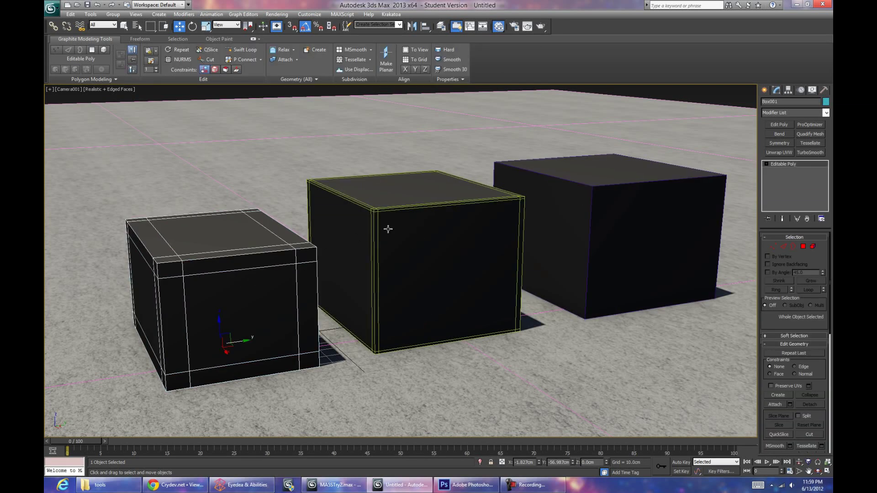
{"action": "left_click", "coordinate": [452, 236]}
{"action": "left_click", "coordinate": [650, 275]}
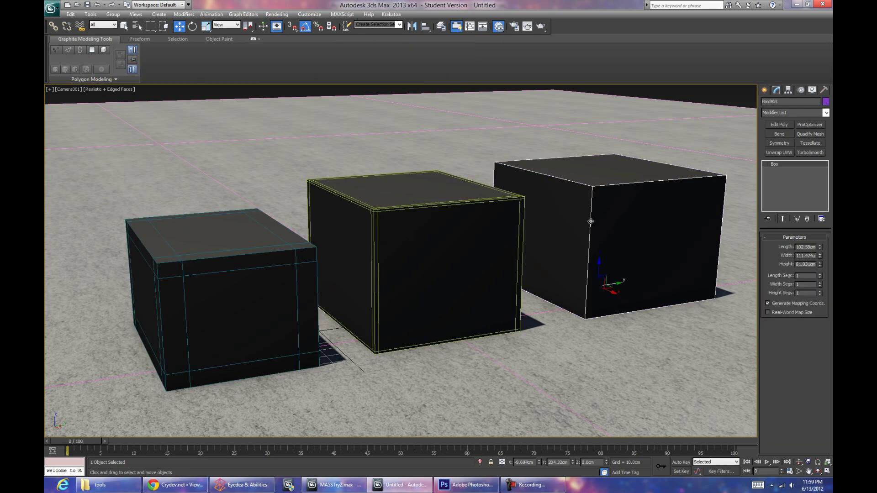
{"action": "left_click", "coordinate": [445, 229]}
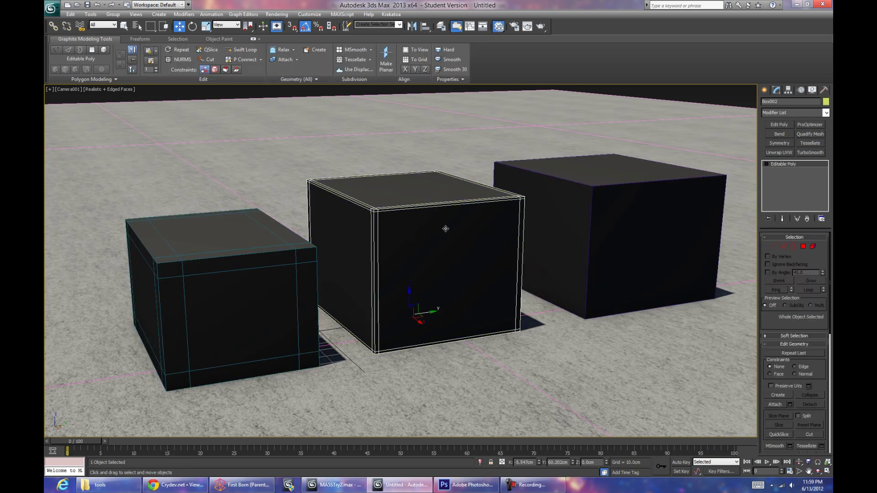
{"action": "left_click", "coordinate": [211, 303]}
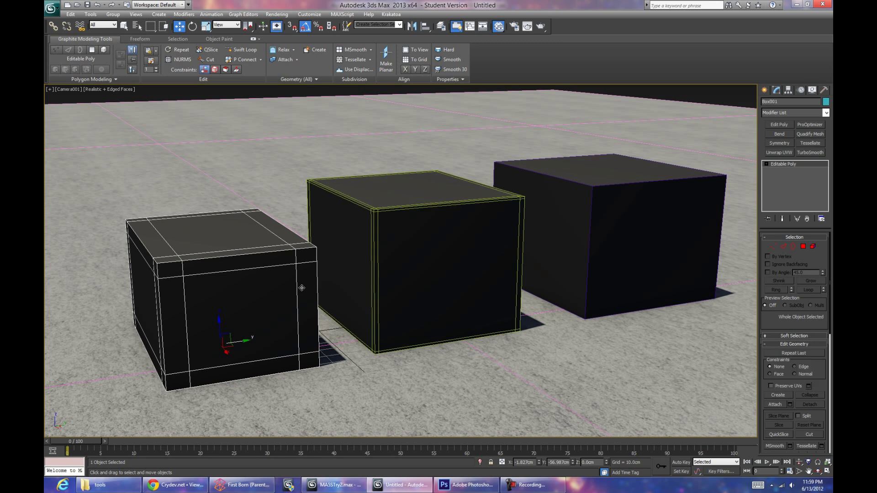
{"action": "left_click", "coordinate": [424, 219]}
{"action": "left_click", "coordinate": [292, 270]}
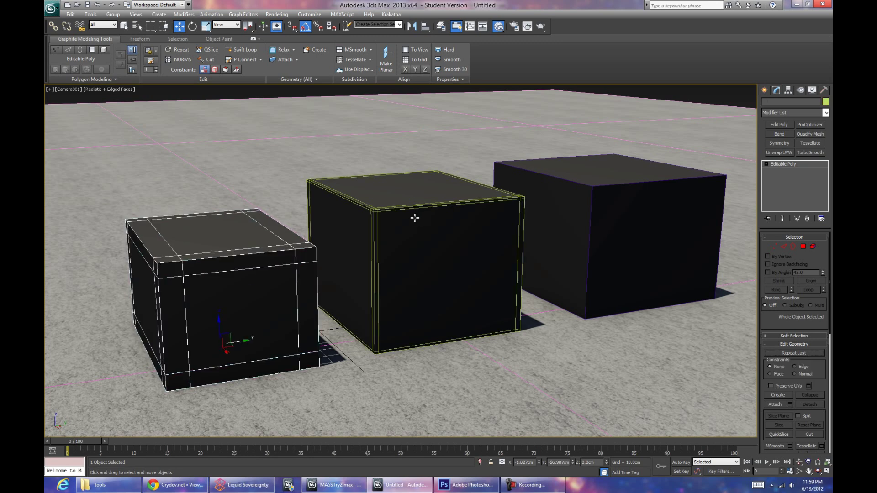
{"action": "left_click", "coordinate": [417, 219]}
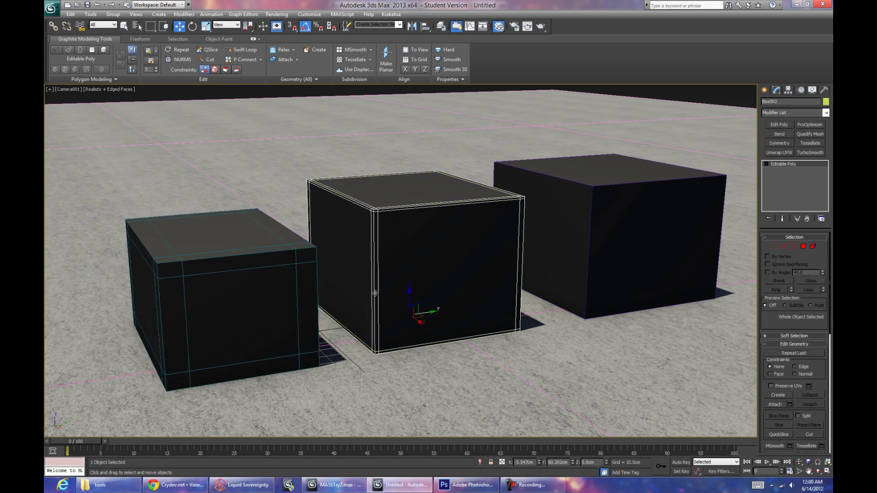
{"action": "left_click", "coordinate": [261, 307]}
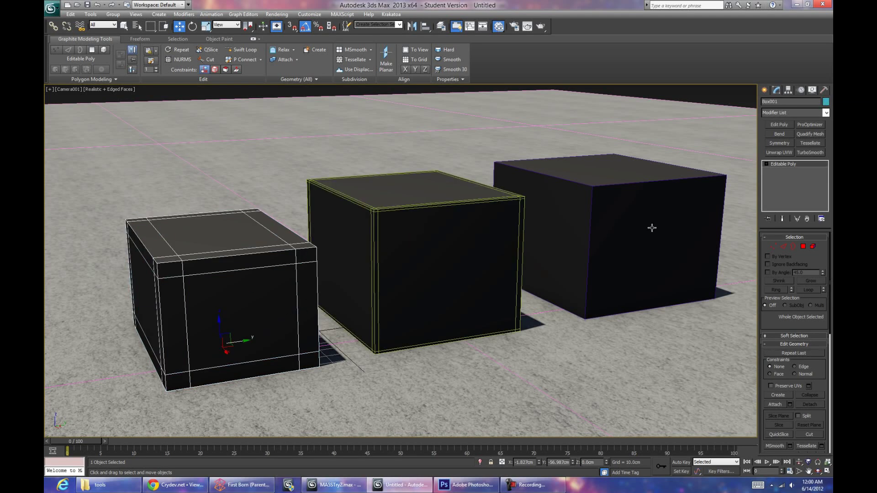
Step: Clear the selection, render the camera view of the three boxes, and minimize the rendered frame
{"action": "left_click", "coordinate": [629, 216]}
{"action": "left_click", "coordinate": [532, 90]}
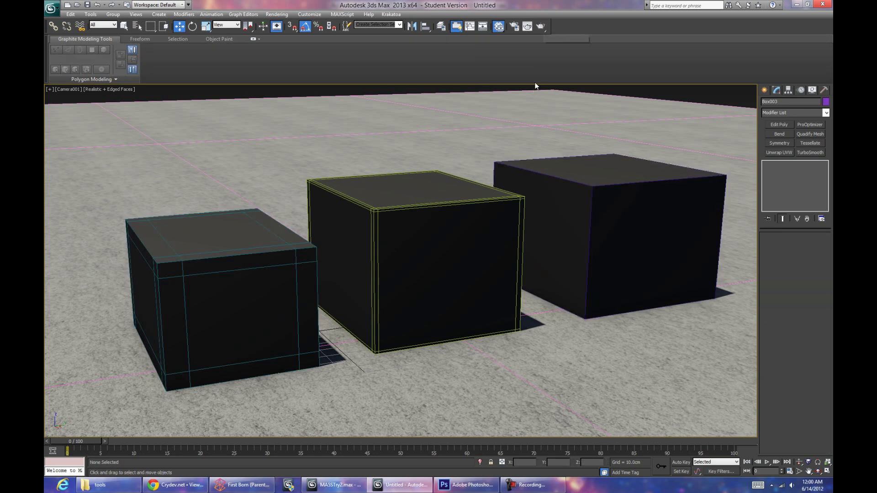
{"action": "key", "text": "shift+q"}
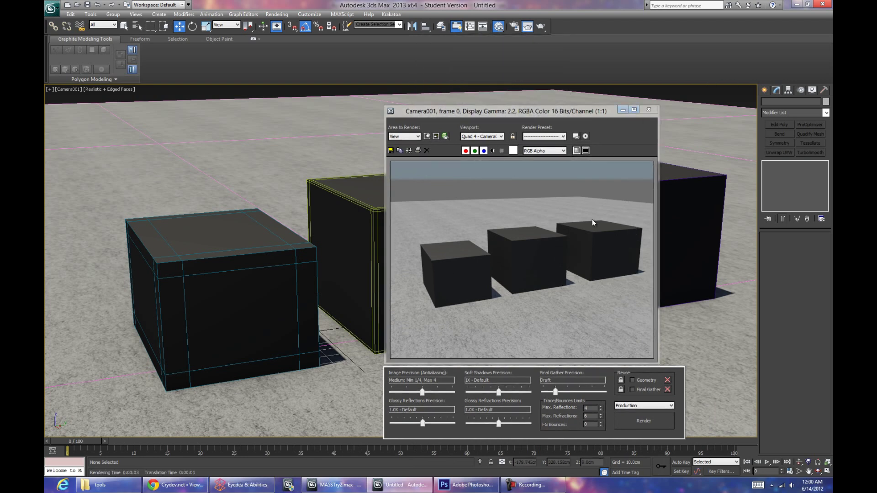
{"action": "left_click", "coordinate": [622, 110]}
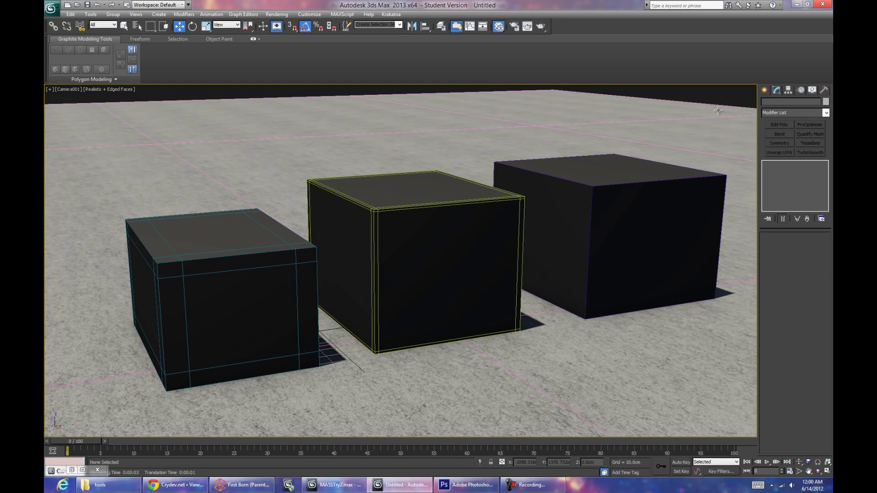
Step: Apply TurboSmooth with 3 iterations to the middle box and hide the edged faces
{"action": "left_click", "coordinate": [494, 217]}
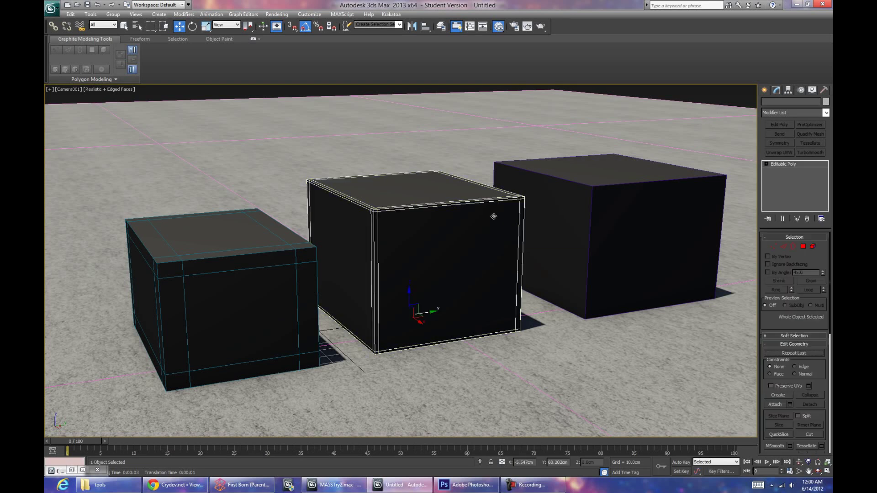
{"action": "left_click", "coordinate": [809, 153]}
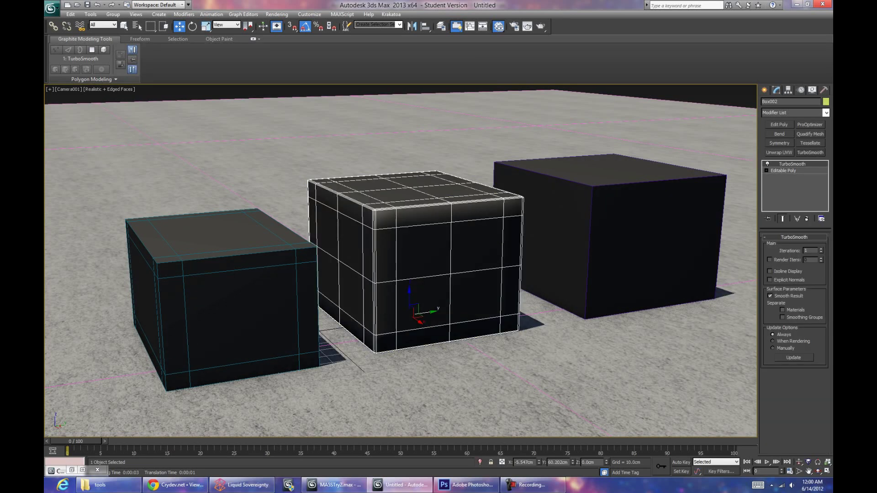
{"action": "left_click", "coordinate": [820, 248]}
{"action": "left_click", "coordinate": [821, 248]}
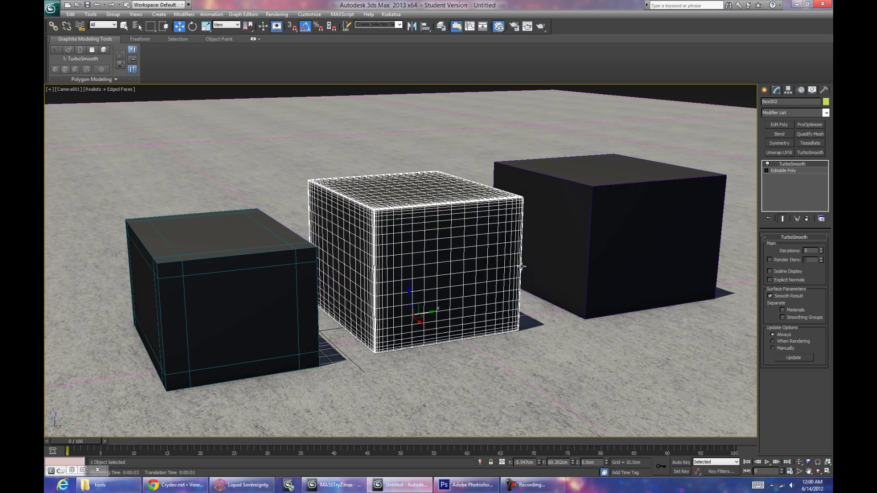
{"action": "key", "text": "F4"}
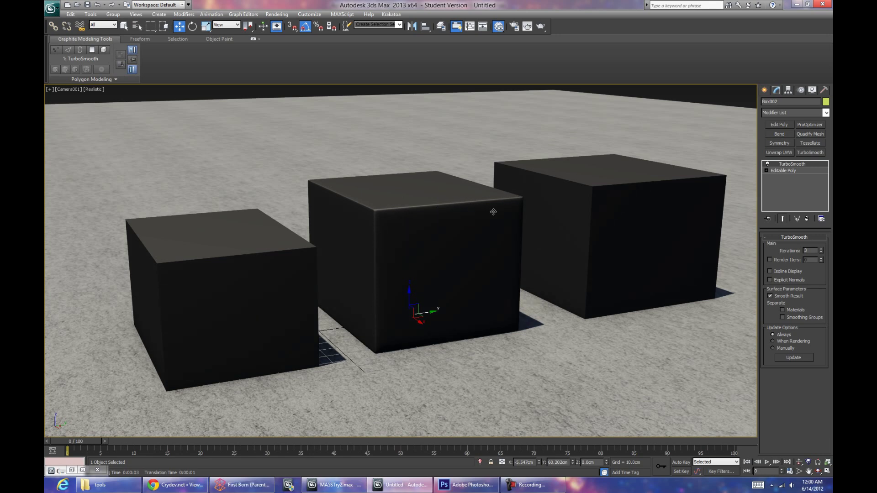
Step: Apply TurboSmooth with 3 iterations to the nearest box, then render the camera view and minimize the rendered frame
{"action": "left_click", "coordinate": [270, 309]}
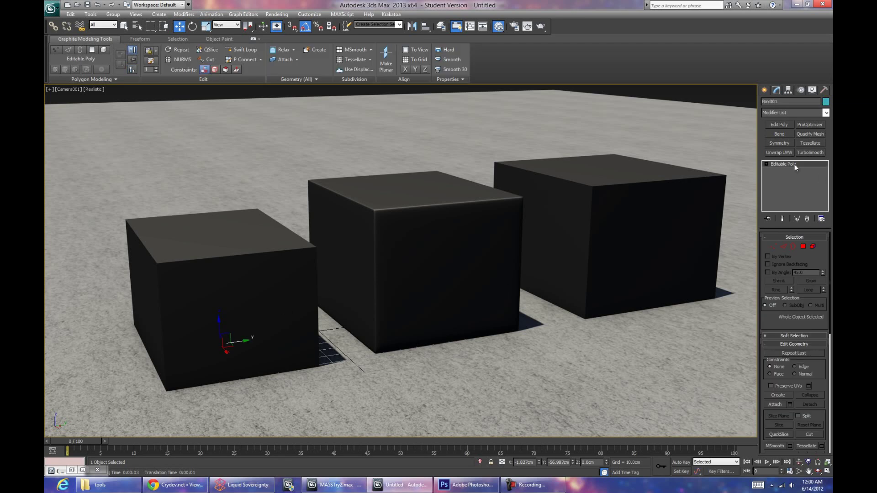
{"action": "left_click", "coordinate": [801, 153]}
{"action": "left_click", "coordinate": [820, 251]}
{"action": "left_click", "coordinate": [820, 250]}
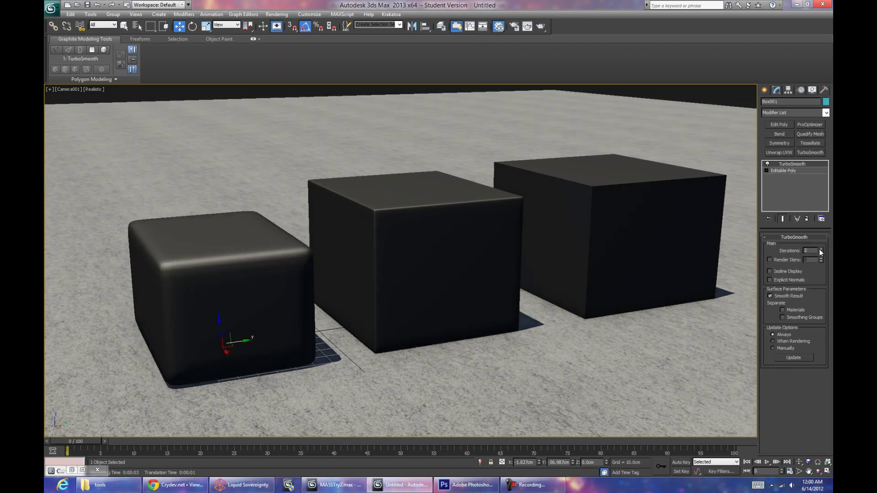
{"action": "left_click", "coordinate": [540, 26]}
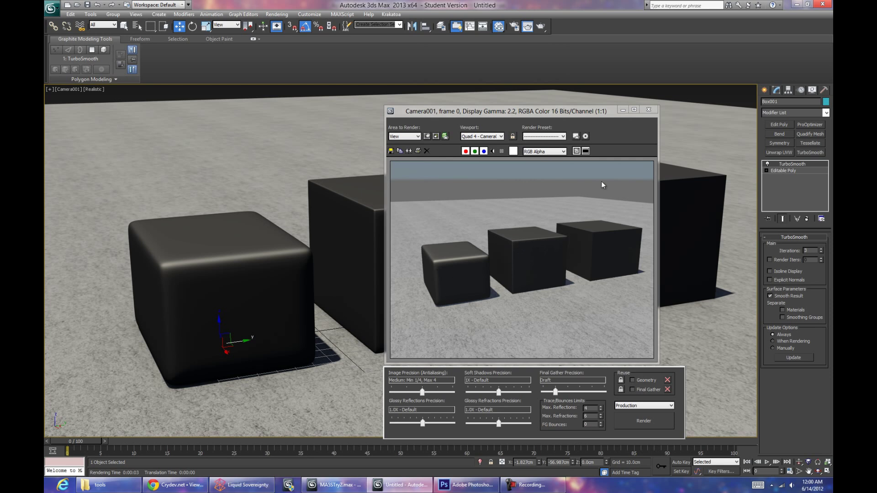
{"action": "left_click", "coordinate": [622, 109]}
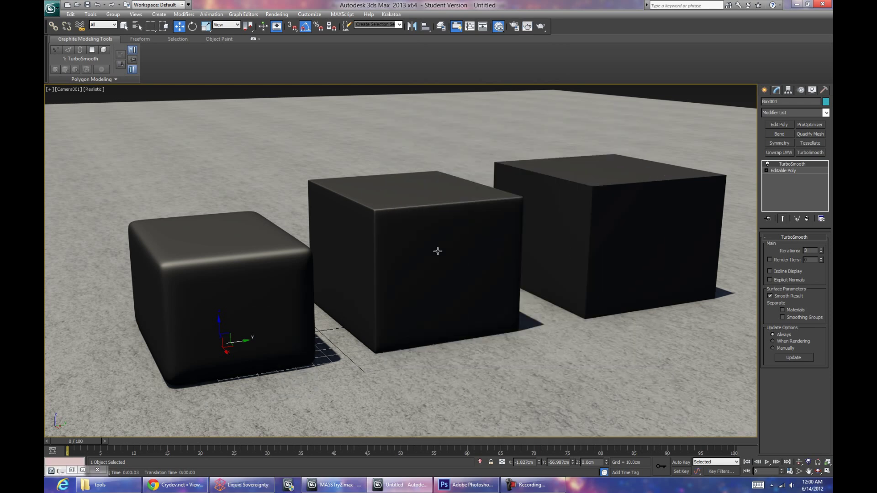
Step: Show the edged faces again and delete the TurboSmooth modifier from the middle and nearest boxes
{"action": "key", "text": "F4"}
{"action": "left_click", "coordinate": [438, 251]}
{"action": "right_click", "coordinate": [800, 166]}
{"action": "left_click", "coordinate": [802, 176]}
{"action": "left_click", "coordinate": [317, 265]}
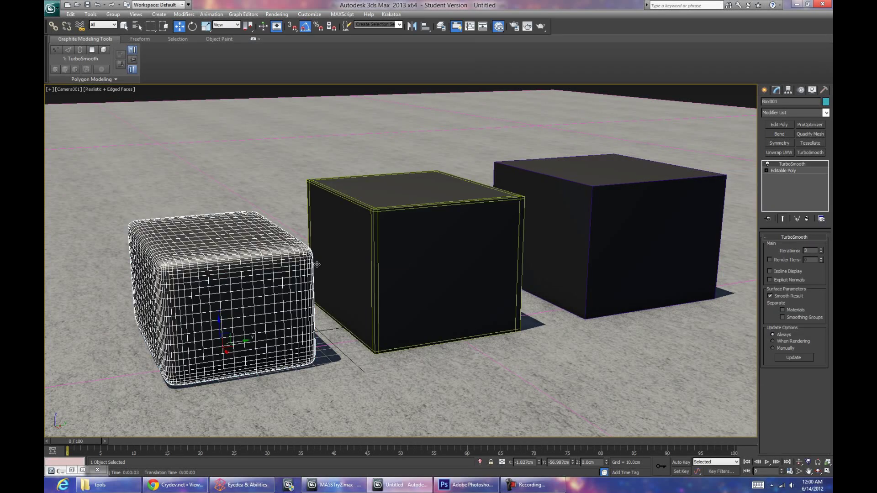
{"action": "right_click", "coordinate": [808, 164]}
{"action": "left_click", "coordinate": [795, 178]}
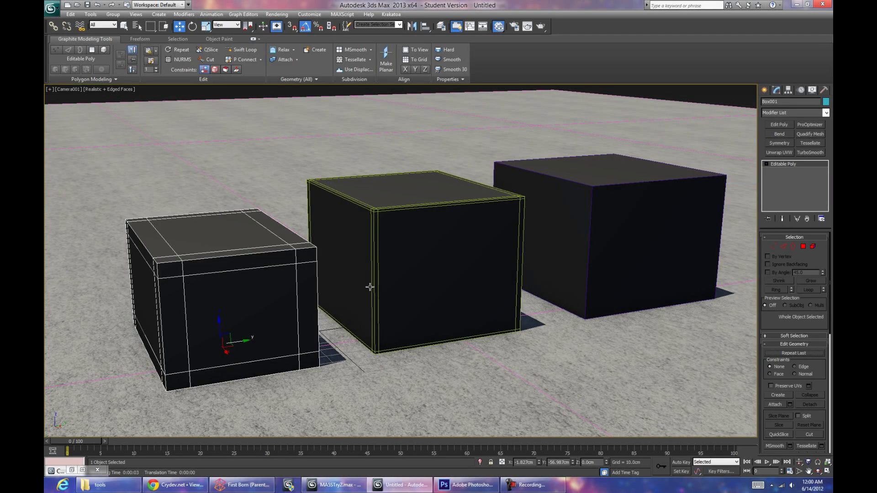
Step: Add TurboSmooth to the middle box again with 3 iterations, viewing it without edged faces
{"action": "left_click", "coordinate": [421, 251]}
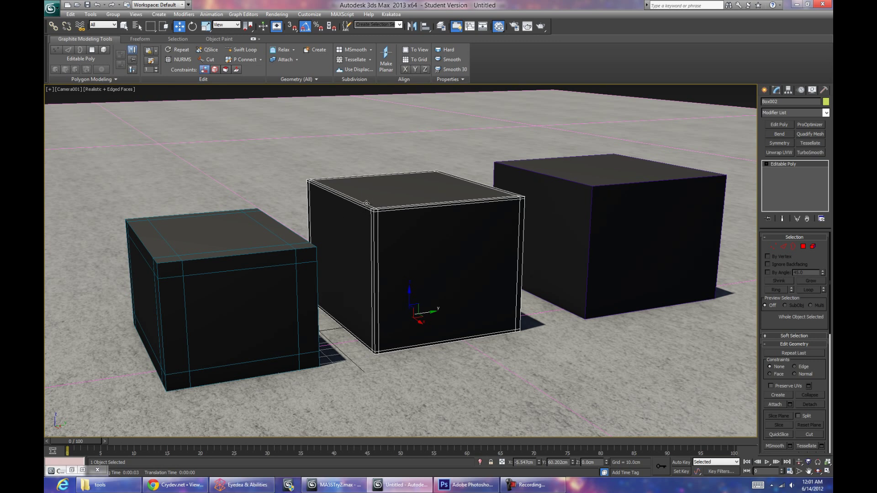
{"action": "left_click", "coordinate": [810, 153]}
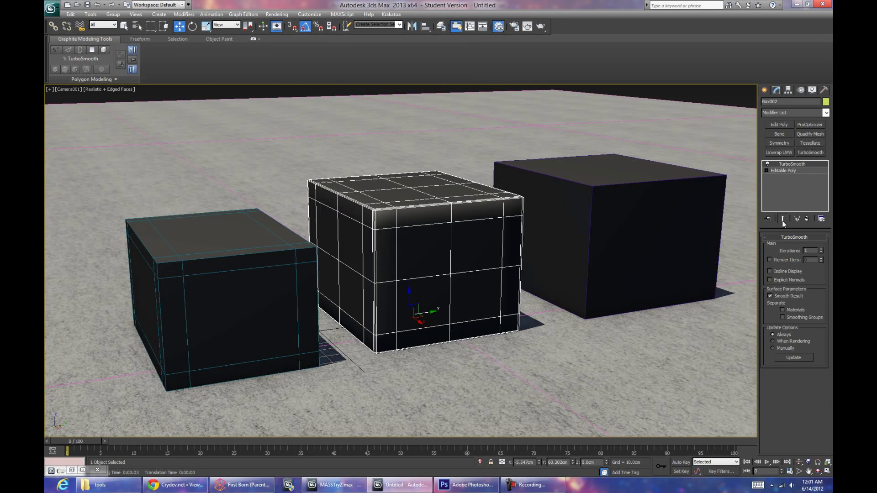
{"action": "key", "text": "F4"}
{"action": "left_click", "coordinate": [821, 249]}
{"action": "left_click", "coordinate": [820, 249]}
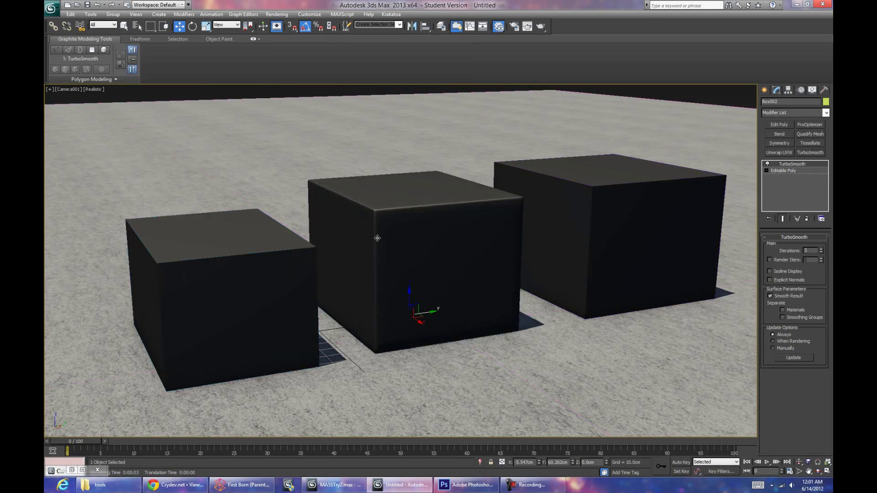
Step: Remove the TurboSmooth modifier from the middle box and turn edged faces back on
{"action": "right_click", "coordinate": [787, 169]}
{"action": "left_click", "coordinate": [776, 179]}
{"action": "key", "text": "F4"}
Step: Enable NURMS subdivision on the nearest box with 3 iterations, toggling it off and on to compare the smoothing
{"action": "left_click", "coordinate": [270, 273]}
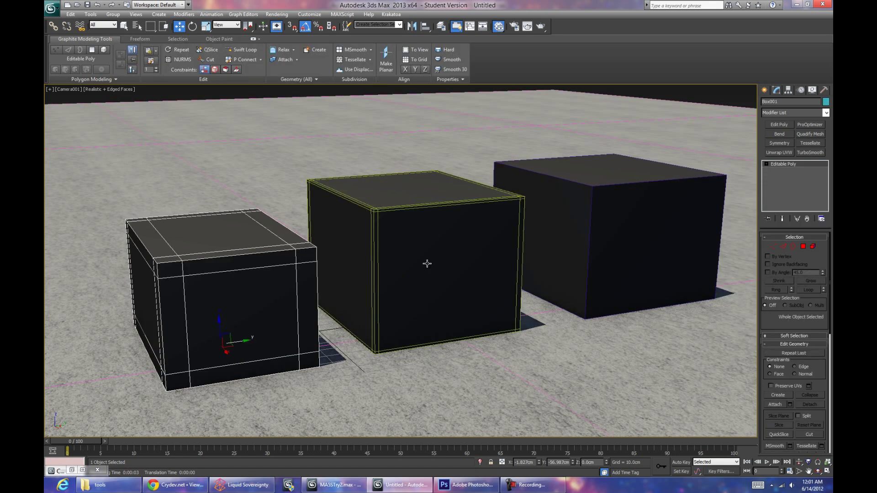
{"action": "left_click", "coordinate": [177, 59]}
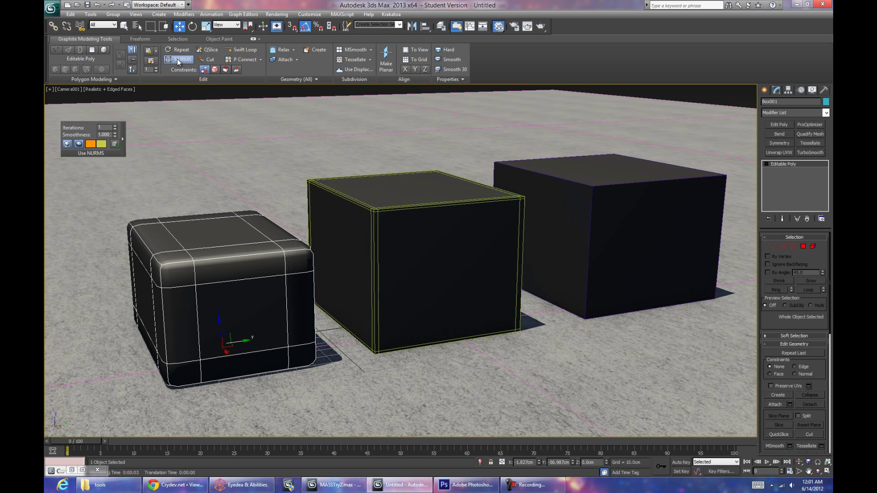
{"action": "left_click", "coordinate": [116, 126]}
{"action": "left_click", "coordinate": [115, 126]}
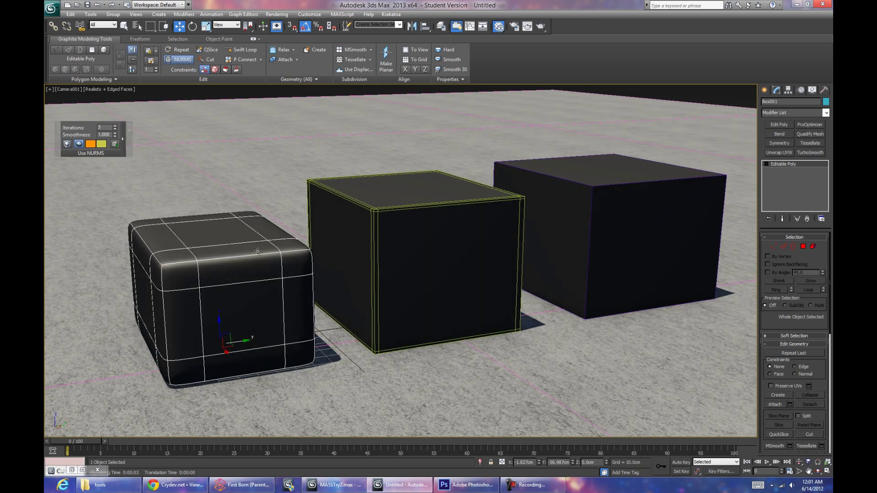
{"action": "left_click", "coordinate": [179, 60]}
{"action": "left_click", "coordinate": [178, 60]}
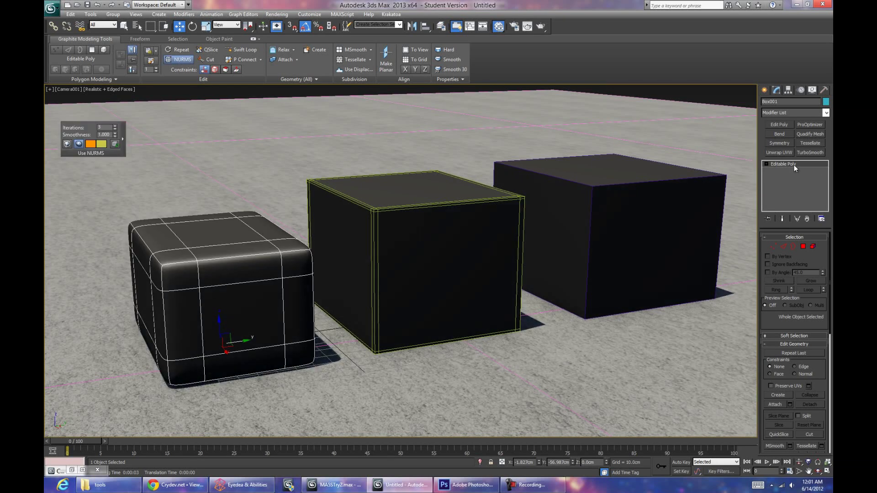
Step: Add a TurboSmooth modifier on top of the NURMS-smoothed nearest box
{"action": "left_click", "coordinate": [806, 153]}
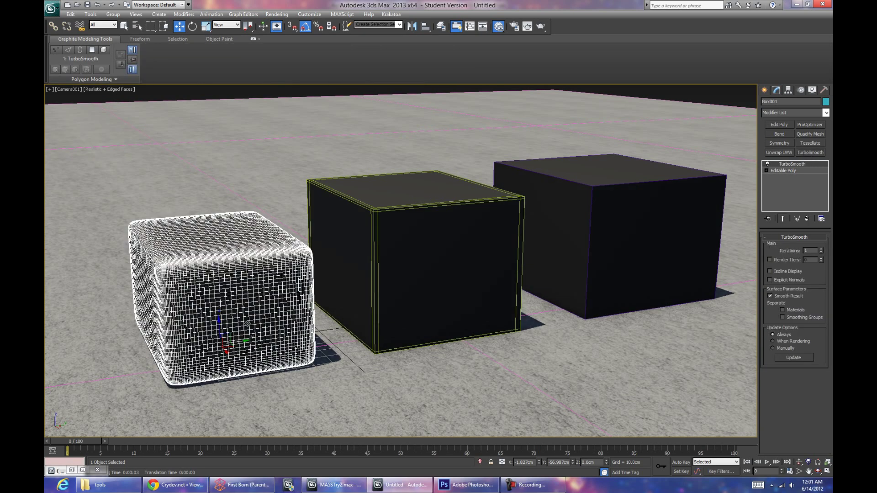
Step: Remove the nearest box's TurboSmooth modifier, re-add it once for comparison, remove it again, and turn off NURMS smoothing
{"action": "left_click", "coordinate": [806, 219]}
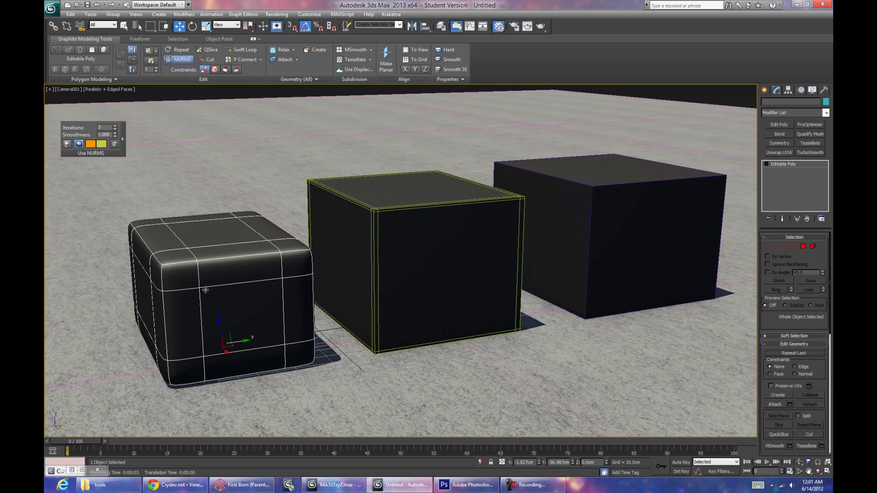
{"action": "left_click", "coordinate": [805, 154]}
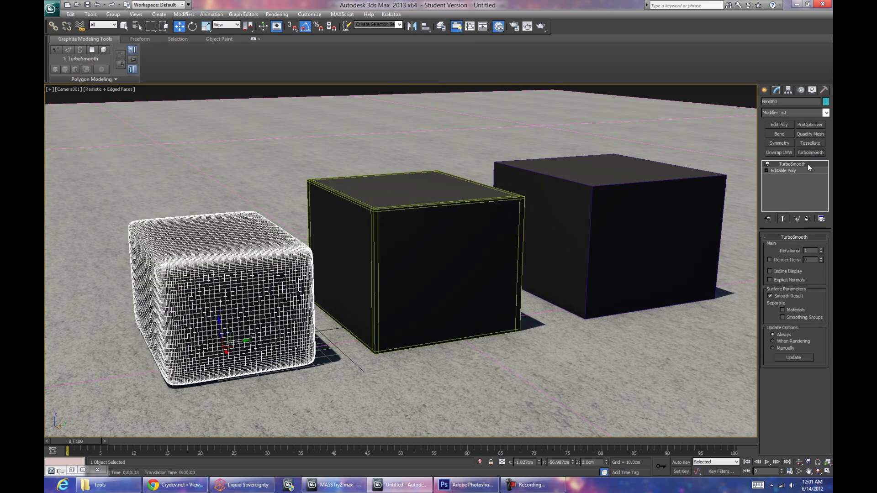
{"action": "left_click", "coordinate": [807, 219]}
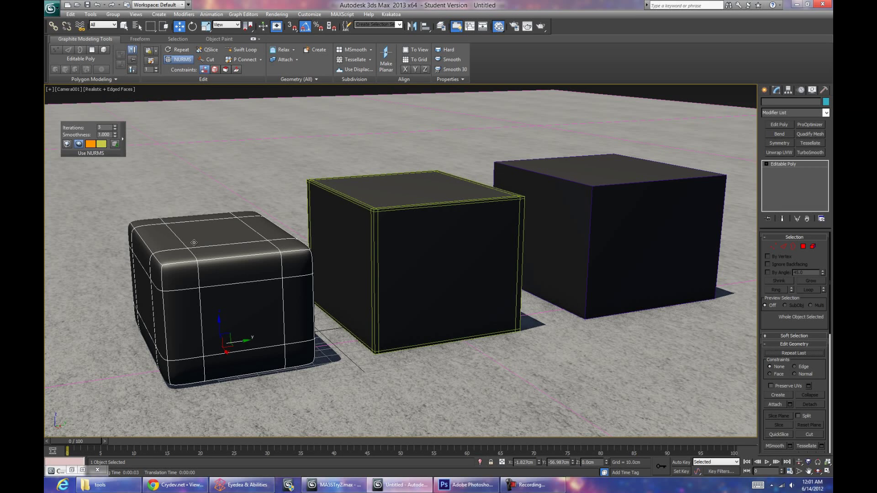
{"action": "left_click", "coordinate": [176, 61]}
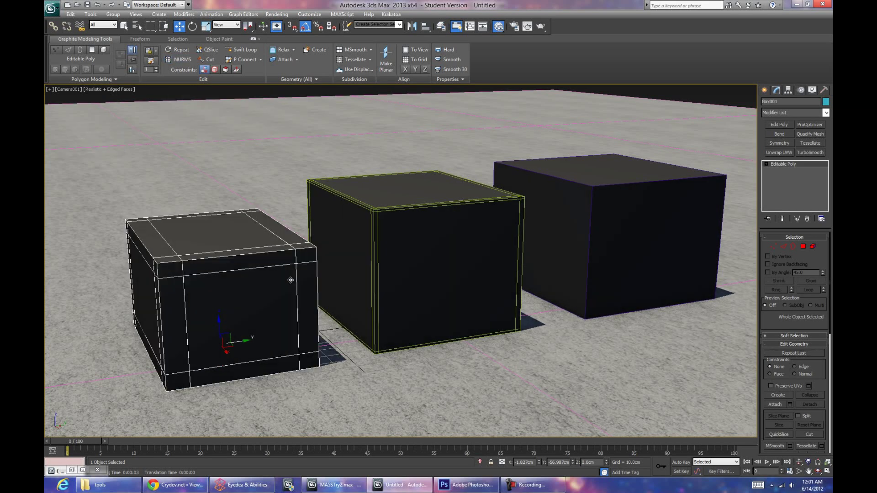
Step: Delete all three existing boxes, leaving only the ground surface in the scene
{"action": "key", "text": "2"}
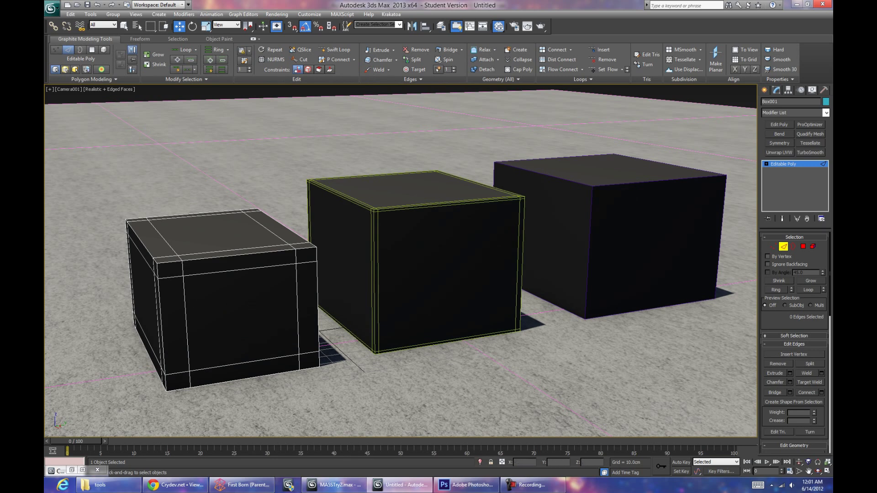
{"action": "left_click", "coordinate": [788, 248]}
{"action": "left_click", "coordinate": [439, 284]}
{"action": "key", "text": "Delete"}
{"action": "left_click", "coordinate": [283, 288]}
{"action": "key", "text": "Delete"}
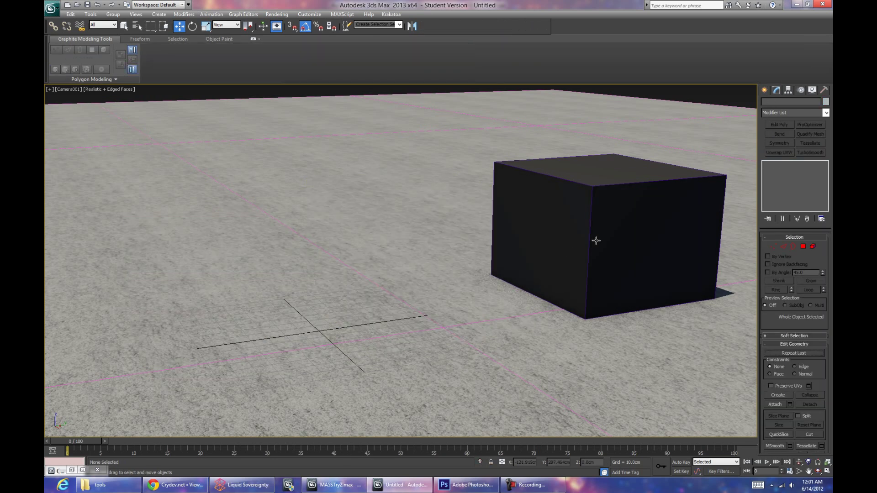
{"action": "left_click", "coordinate": [595, 241]}
{"action": "key", "text": "Delete"}
Step: Create a large box with a base about 77 × 159 cm and a smaller box beside it about 54 × 84 × 34 cm
{"action": "left_click", "coordinate": [764, 90]}
{"action": "left_click", "coordinate": [778, 142]}
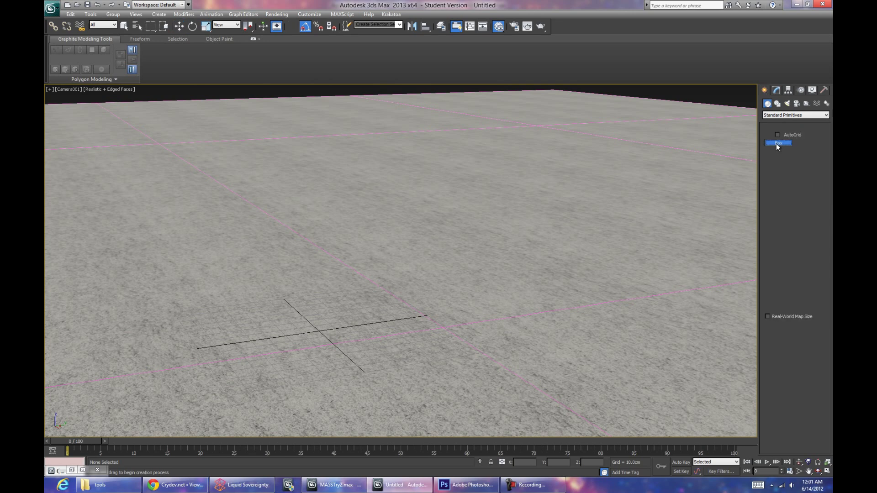
{"action": "left_click_drag", "start_coordinate": [204, 289], "coordinate": [416, 346]}
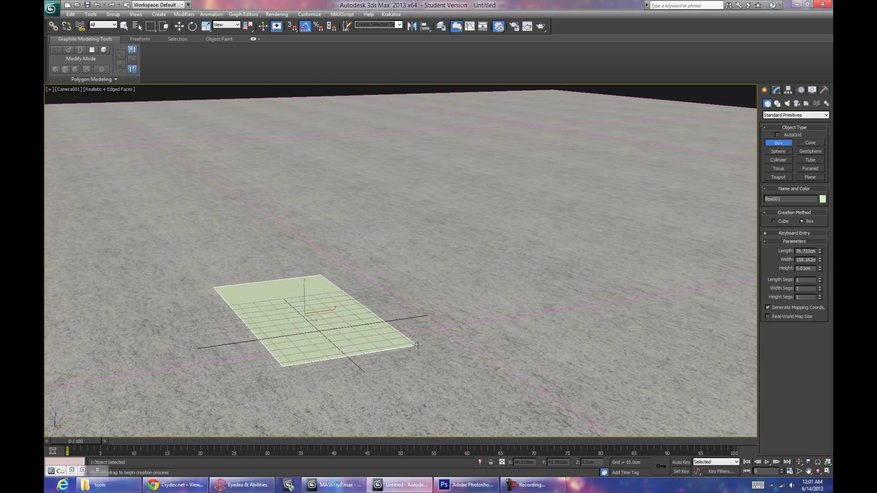
{"action": "left_click", "coordinate": [414, 234]}
{"action": "left_click_drag", "start_coordinate": [436, 278], "coordinate": [569, 299]}
{"action": "left_click", "coordinate": [558, 252]}
{"action": "middle_click_drag", "start_coordinate": [558, 252], "coordinate": [545, 276]}
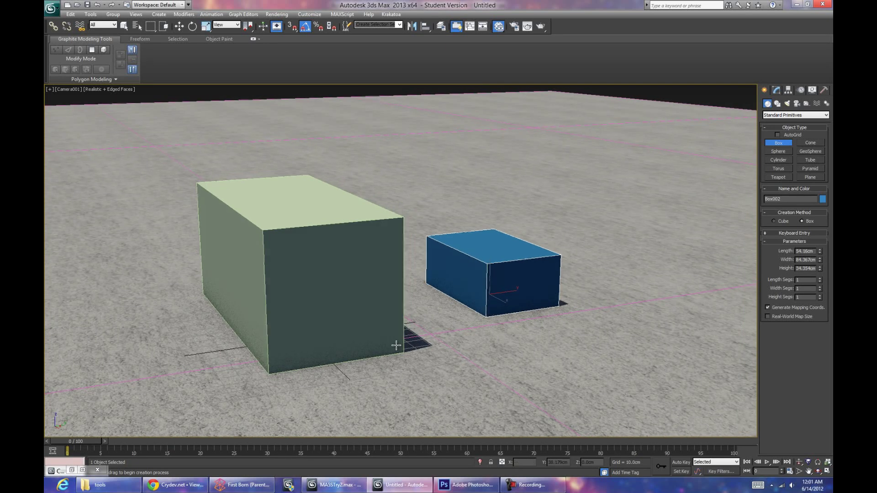
{"action": "left_click", "coordinate": [566, 269]}
{"action": "left_click_drag", "start_coordinate": [569, 266], "coordinate": [687, 268]}
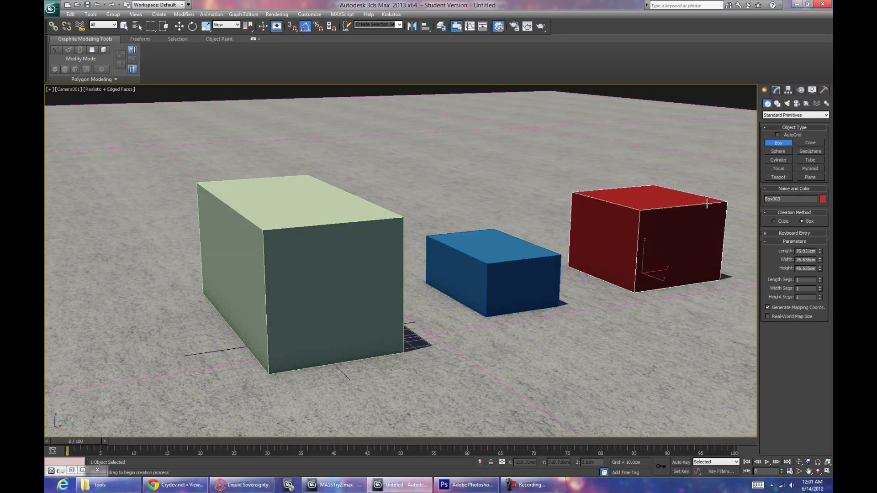
{"action": "right_click", "coordinate": [707, 203]}
Step: Create a third box about 72 × 102 × 53 cm beyond the small blue box
{"action": "left_click_drag", "start_coordinate": [568, 258], "coordinate": [735, 280]}
{"action": "left_click", "coordinate": [666, 262]}
{"action": "right_click", "coordinate": [666, 261]}
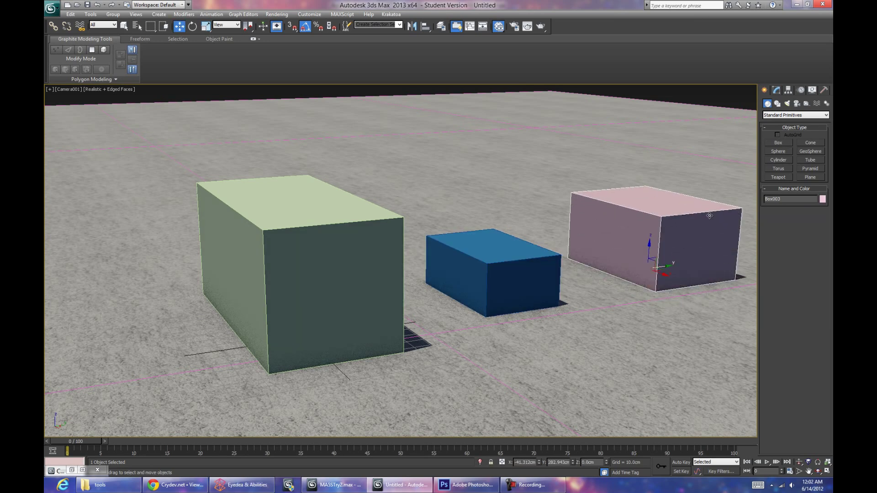
Step: Delete the large green box and move the blue and pink boxes together along the row into its place
{"action": "left_click", "coordinate": [285, 284]}
{"action": "key", "text": "Delete"}
{"action": "left_click", "coordinate": [482, 268]}
{"action": "left_click", "coordinate": [609, 251], "text": "ctrl"}
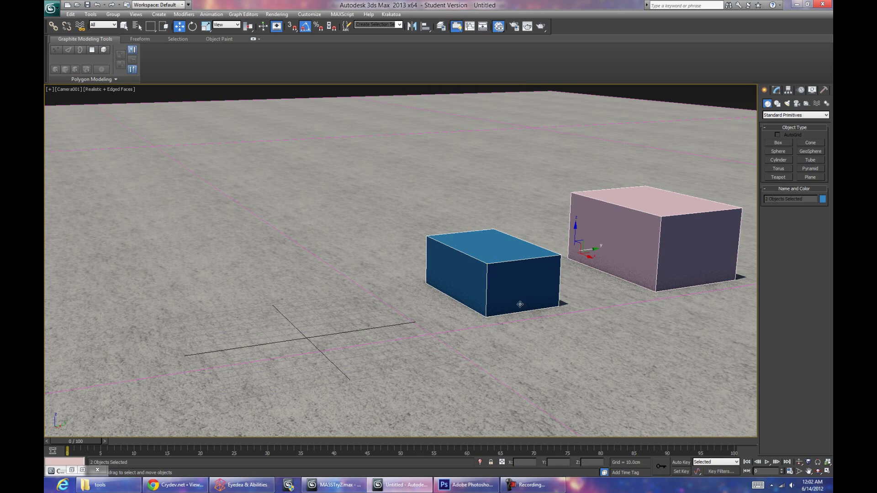
{"action": "left_click_drag", "start_coordinate": [599, 248], "coordinate": [303, 284]}
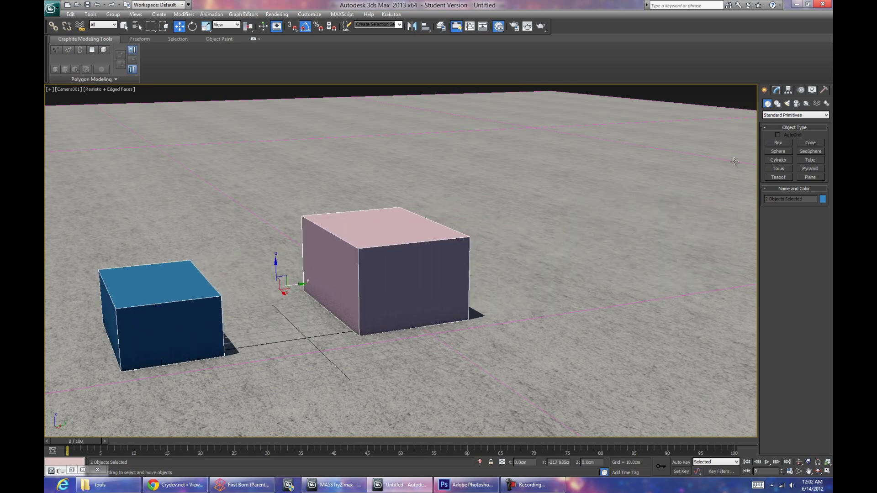
Step: Create another box beyond the pink one, and move the blue box closer to the pink box
{"action": "left_click", "coordinate": [785, 144]}
{"action": "left_click_drag", "start_coordinate": [477, 267], "coordinate": [655, 294]}
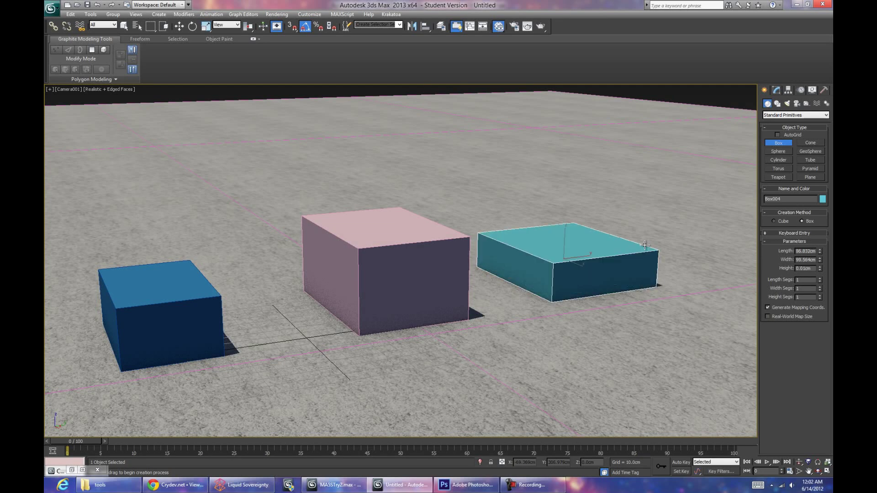
{"action": "left_click", "coordinate": [179, 342]}
{"action": "left_click_drag", "start_coordinate": [168, 343], "coordinate": [240, 333]}
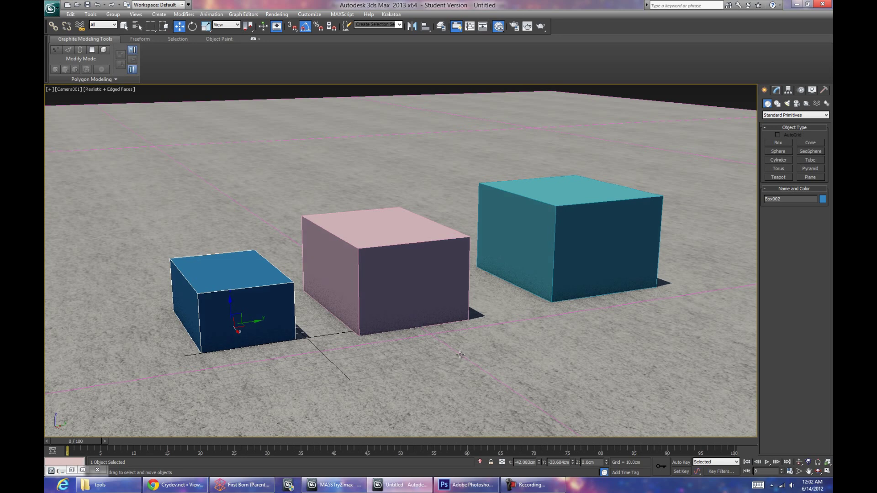
Step: Convert the blue box to an Editable Poly
{"action": "left_click", "coordinate": [777, 91]}
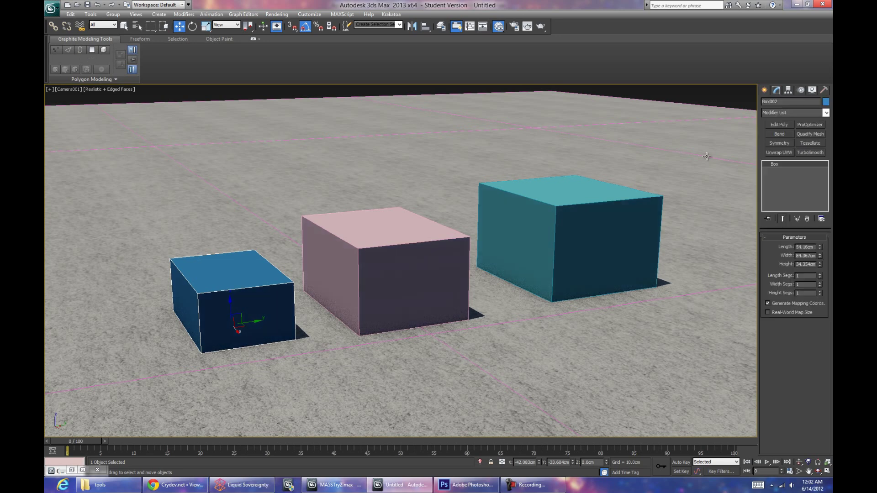
{"action": "right_click", "coordinate": [219, 278]}
{"action": "mouse_move", "coordinate": [260, 354]}
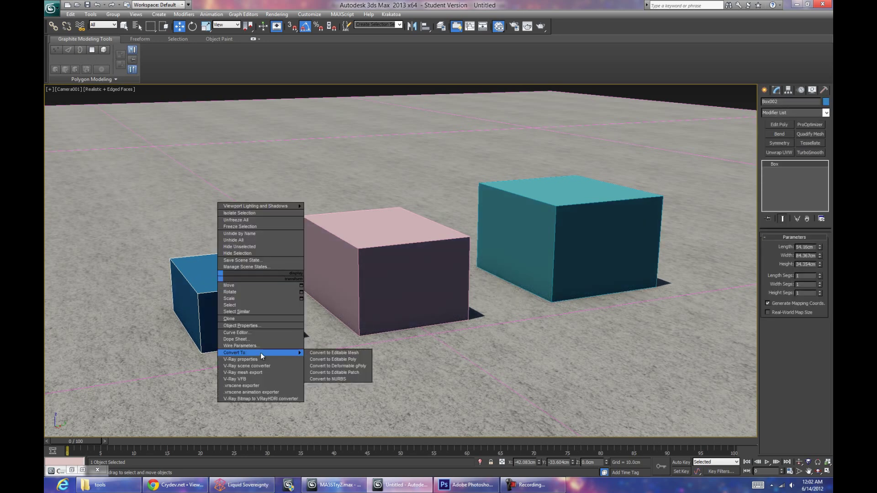
{"action": "right_click", "coordinate": [794, 162]}
{"action": "right_click", "coordinate": [795, 162]}
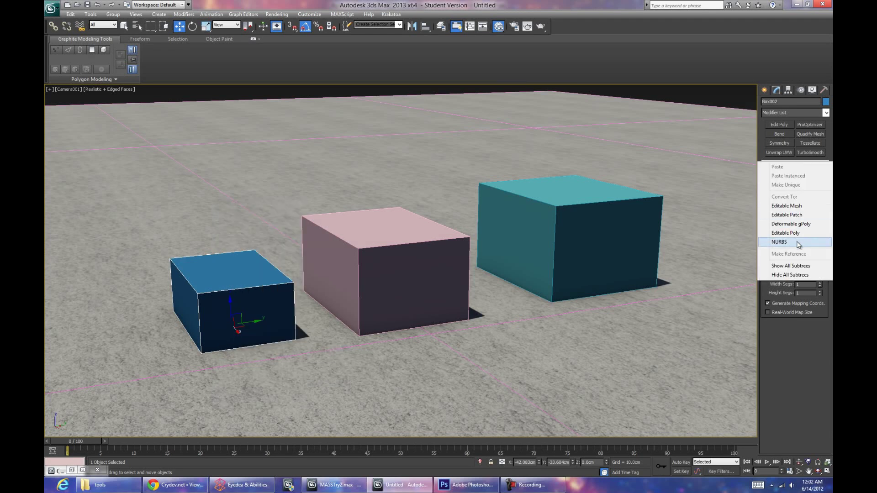
{"action": "left_click", "coordinate": [796, 232]}
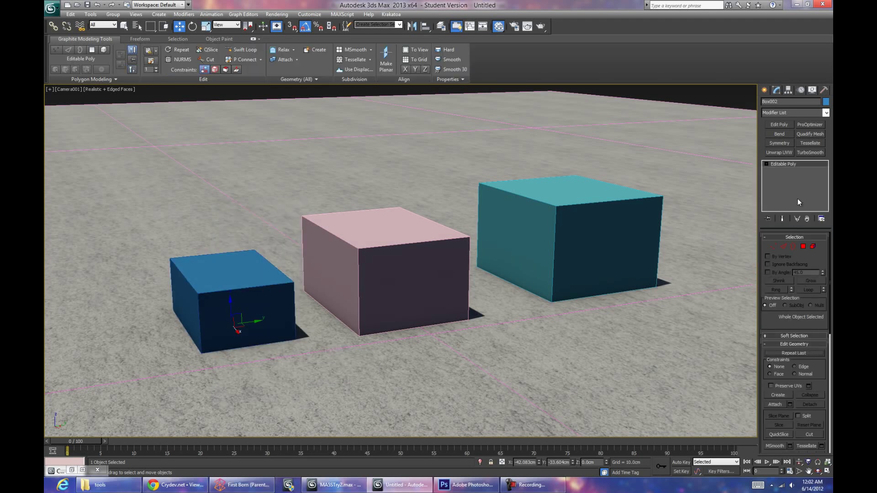
{"action": "right_click", "coordinate": [272, 302]}
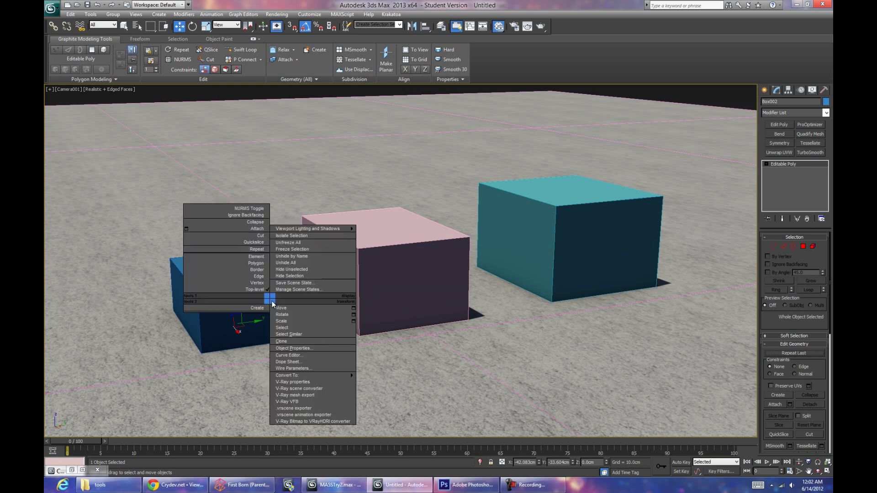
{"action": "mouse_move", "coordinate": [320, 375]}
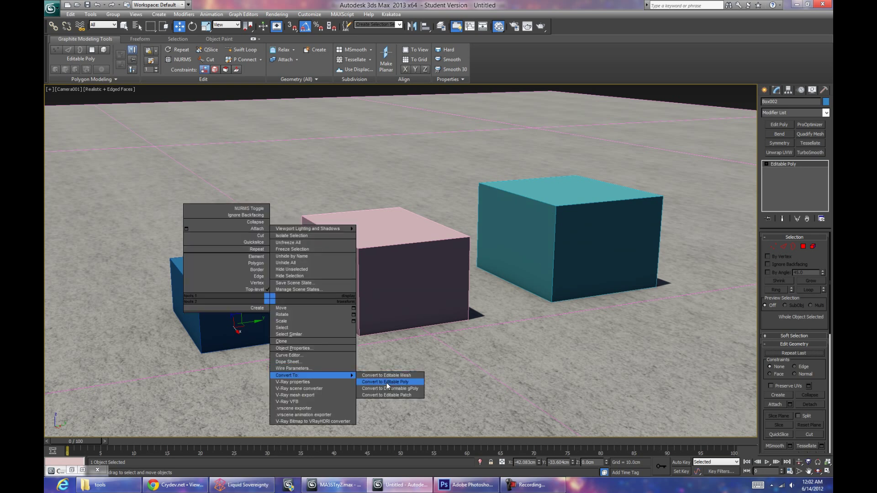
{"action": "left_click", "coordinate": [418, 182]}
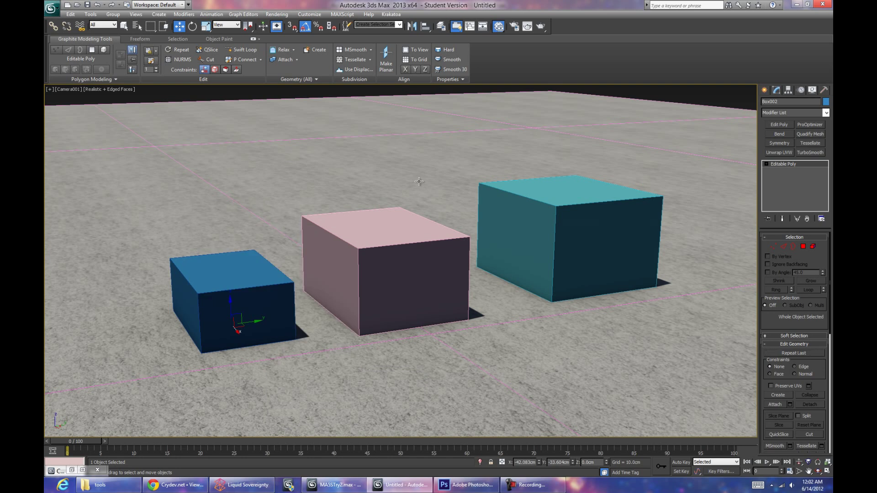
Step: Insert Swift Loop support edges on the blue box close to its two sides, top, bottom and front face
{"action": "left_click", "coordinate": [223, 308]}
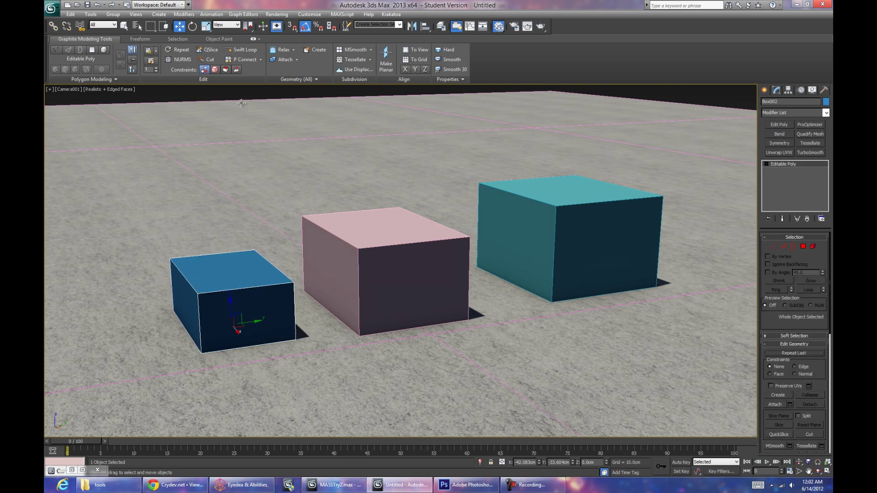
{"action": "left_click", "coordinate": [246, 49]}
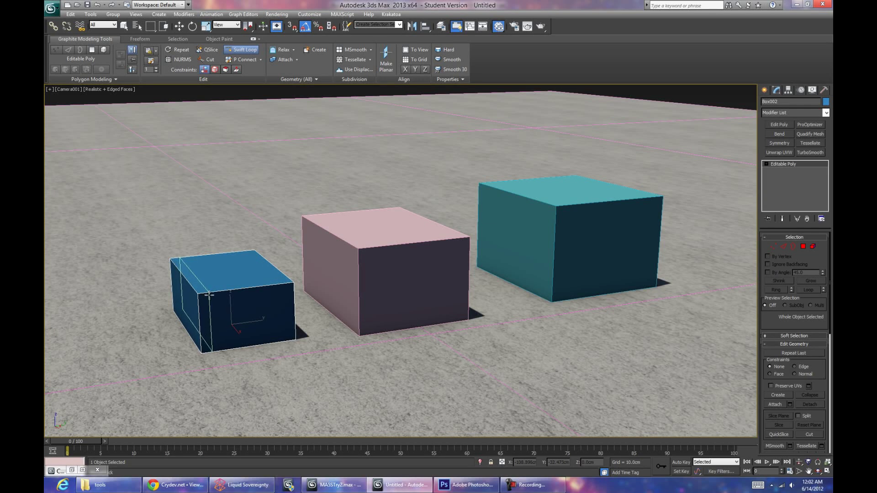
{"action": "left_click", "coordinate": [210, 295]}
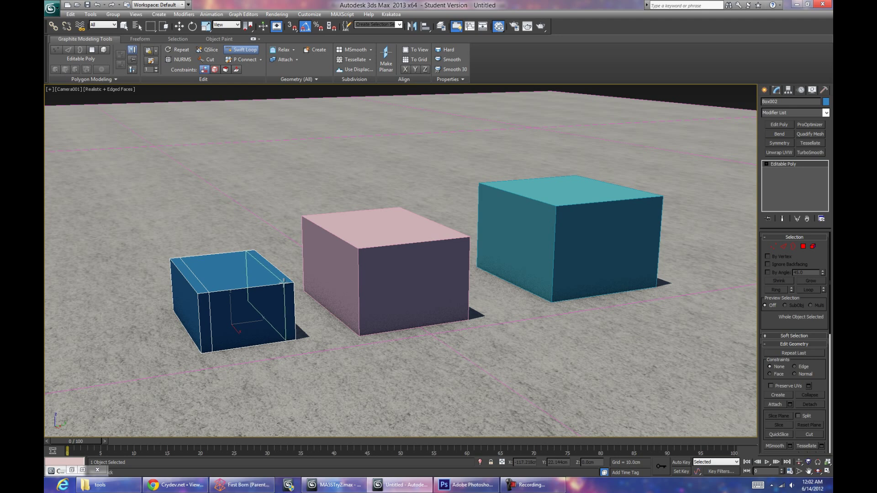
{"action": "left_click", "coordinate": [283, 282]}
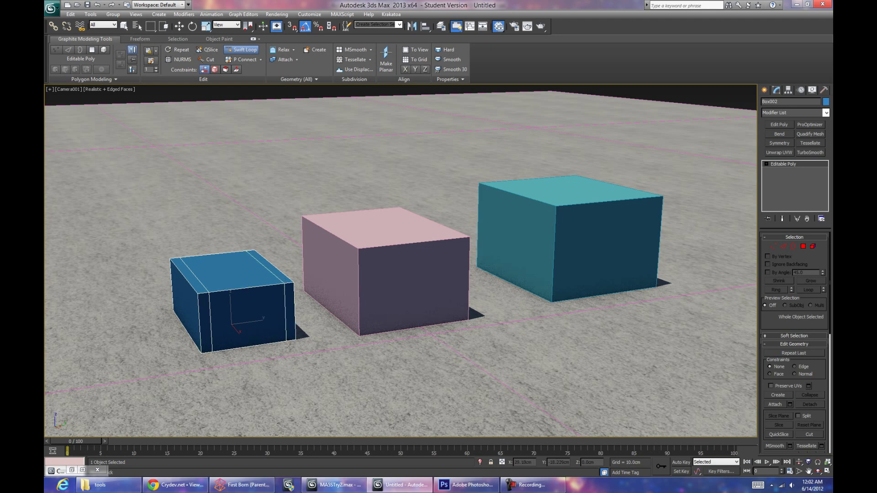
{"action": "left_click", "coordinate": [283, 294]}
{"action": "left_click", "coordinate": [208, 342]}
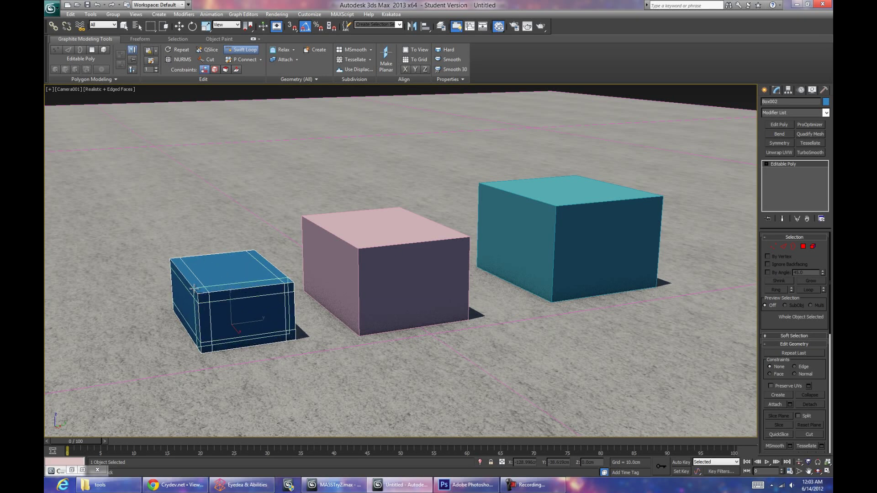
{"action": "right_click", "coordinate": [323, 269]}
{"action": "key", "text": "w"}
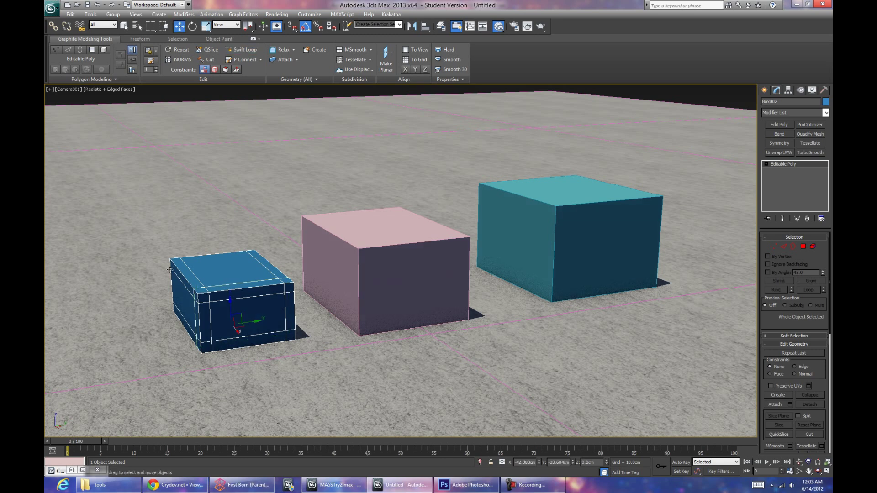
Step: Add TurboSmooth with 2 iterations to the blue box and inspect its corners in the perspective view without edged faces
{"action": "left_click", "coordinate": [811, 153]}
{"action": "key", "text": "F4"}
{"action": "key", "text": "p"}
{"action": "key", "text": "z"}
{"action": "middle_click_drag", "start_coordinate": [245, 293], "coordinate": [708, 238], "text": "alt"}
{"action": "scroll", "coordinate": [306, 292], "scroll_direction": "down", "scroll_amount": 5}
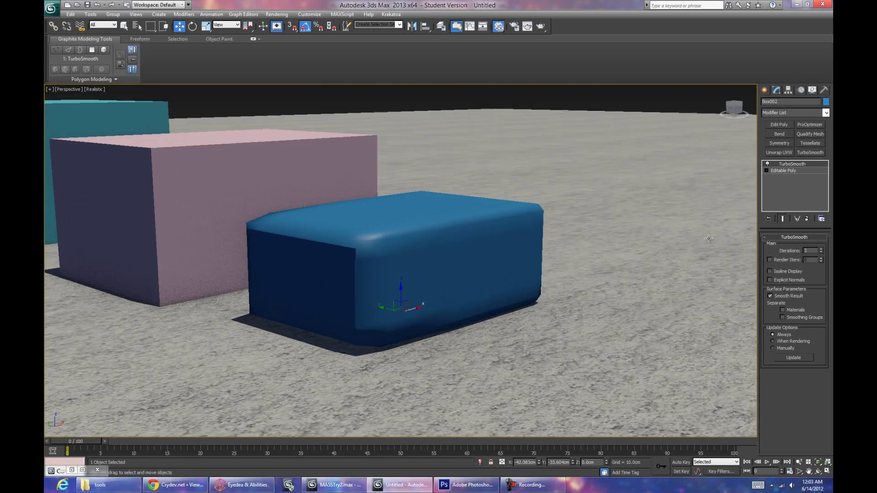
{"action": "left_click", "coordinate": [821, 249]}
{"action": "middle_click_drag", "start_coordinate": [539, 256], "coordinate": [573, 284], "text": "alt"}
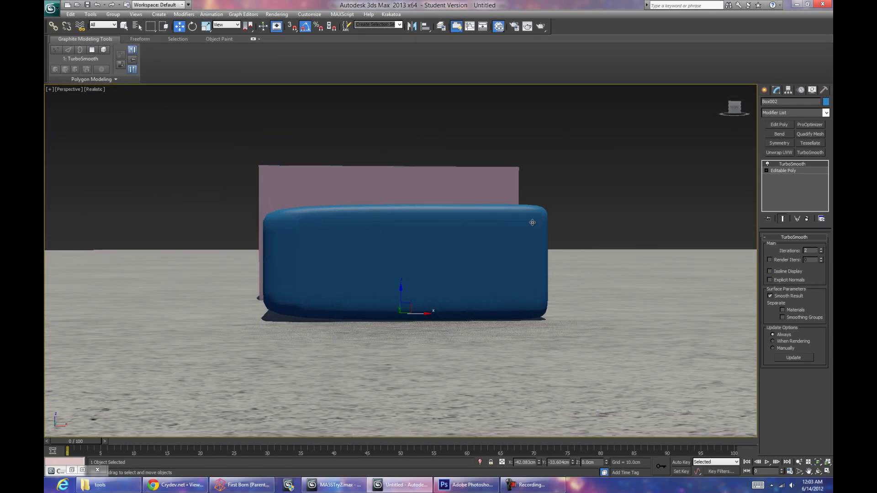
Step: Remove TurboSmooth from the blue box, show edged faces, and insert a support edge loop near its unsupported back end
{"action": "key", "text": "F4"}
{"action": "right_click", "coordinate": [792, 164]}
{"action": "left_click", "coordinate": [753, 175]}
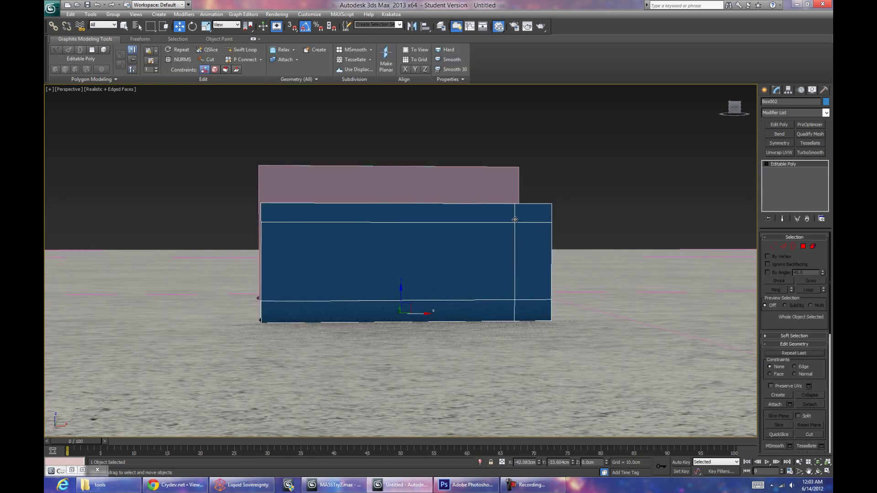
{"action": "left_click", "coordinate": [241, 50]}
{"action": "left_click", "coordinate": [273, 222]}
{"action": "left_click", "coordinate": [276, 208]}
{"action": "right_click", "coordinate": [276, 207]}
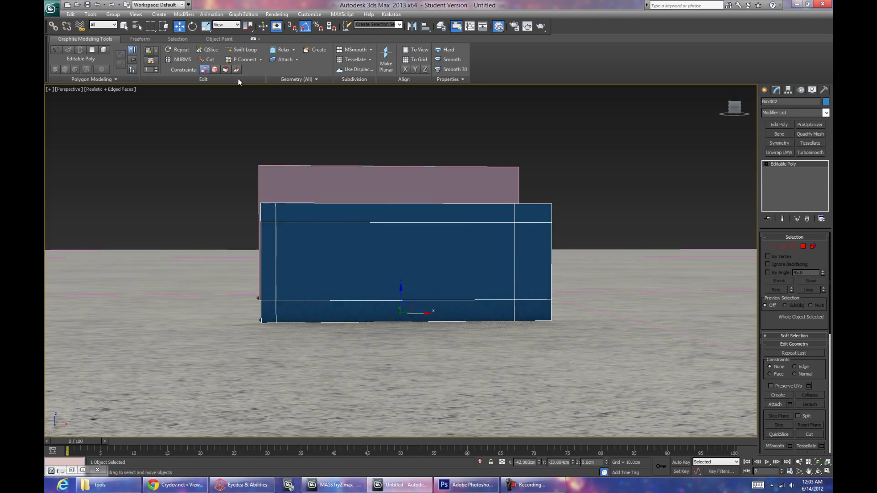
Step: Enable NURMS subdivision on the blue box and raise its iterations, viewing it with and without edged faces
{"action": "left_click", "coordinate": [180, 59]}
{"action": "key", "text": "F4"}
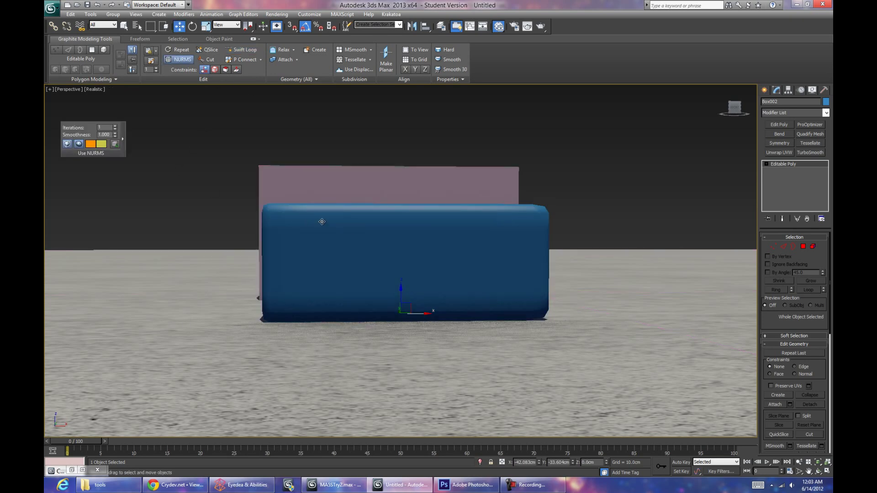
{"action": "middle_click_drag", "start_coordinate": [549, 239], "coordinate": [403, 271], "text": "alt"}
{"action": "key", "text": "F4"}
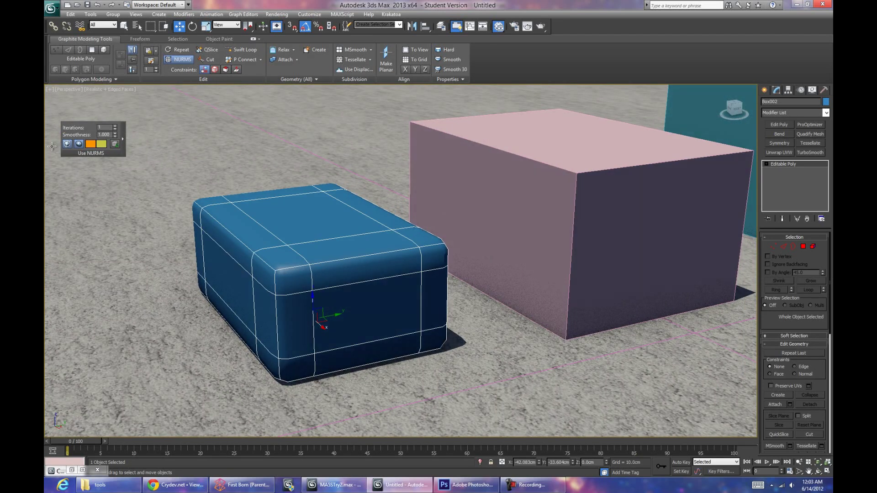
{"action": "left_click_drag", "start_coordinate": [114, 126], "coordinate": [114, 122]}
{"action": "key", "text": "F4"}
Step: Show edged faces and convert the pink box to an Editable Poly
{"action": "left_click", "coordinate": [520, 196]}
{"action": "key", "text": "z"}
{"action": "key", "text": "F4"}
{"action": "right_click", "coordinate": [480, 209]}
{"action": "mouse_move", "coordinate": [539, 283]}
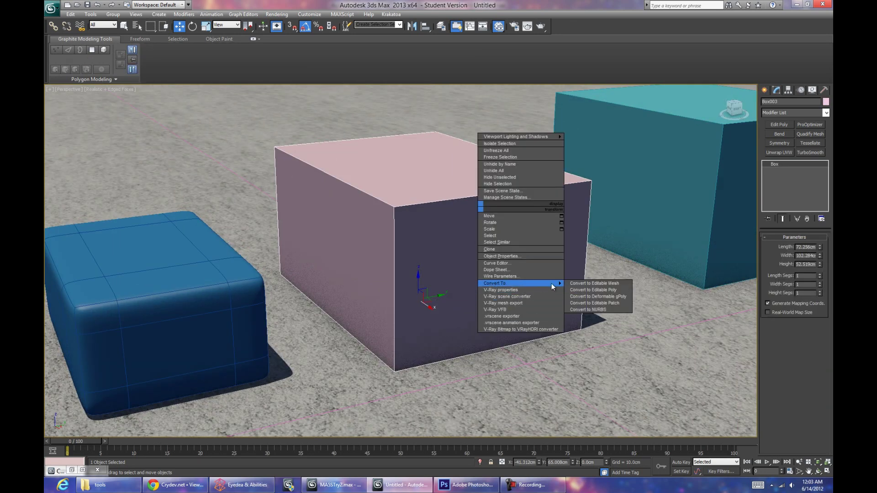
{"action": "left_click", "coordinate": [582, 290]}
{"action": "key", "text": "z"}
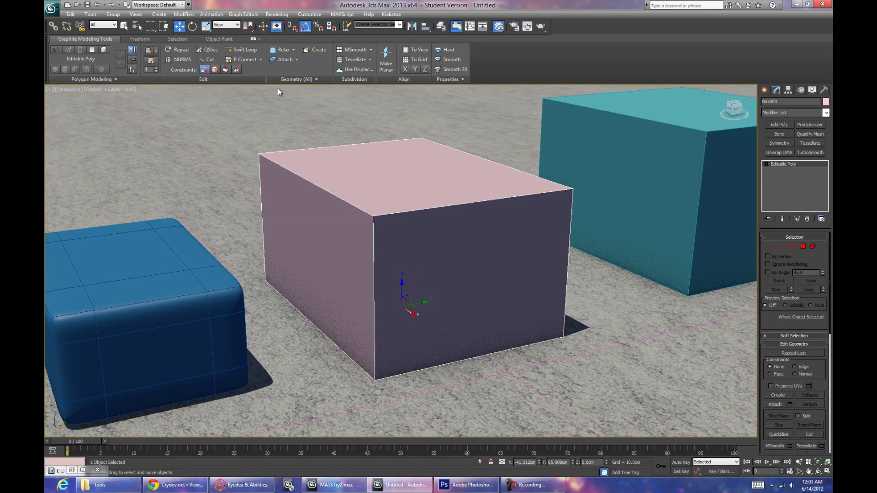
Step: Insert Swift Loop support edges on the pink box very close to its top, bottom, front, back and both side edges
{"action": "left_click", "coordinate": [242, 49]}
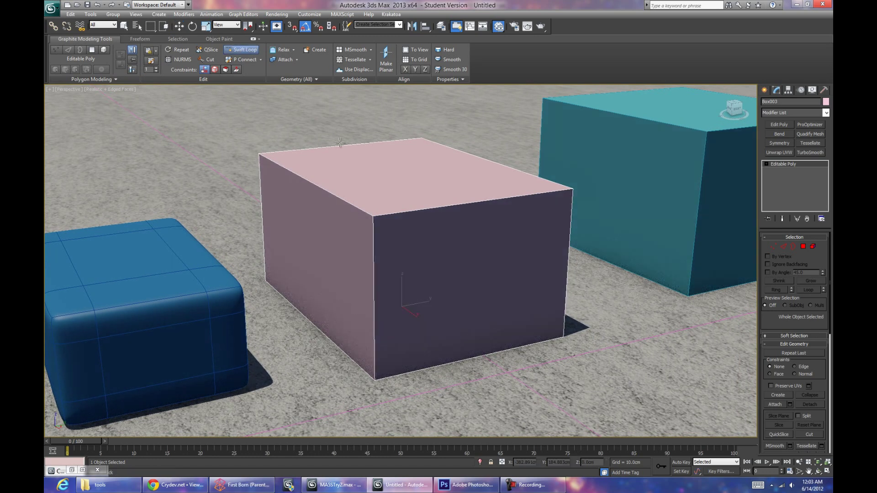
{"action": "left_click", "coordinate": [379, 222]}
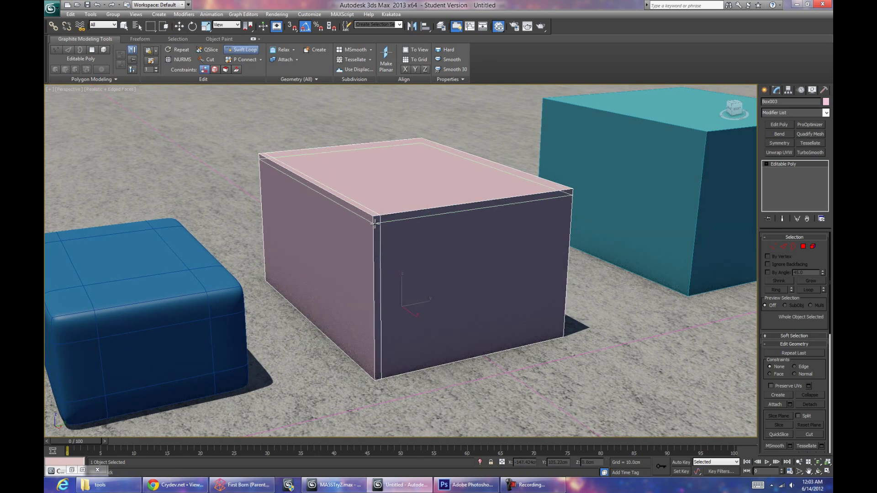
{"action": "left_click", "coordinate": [374, 371]}
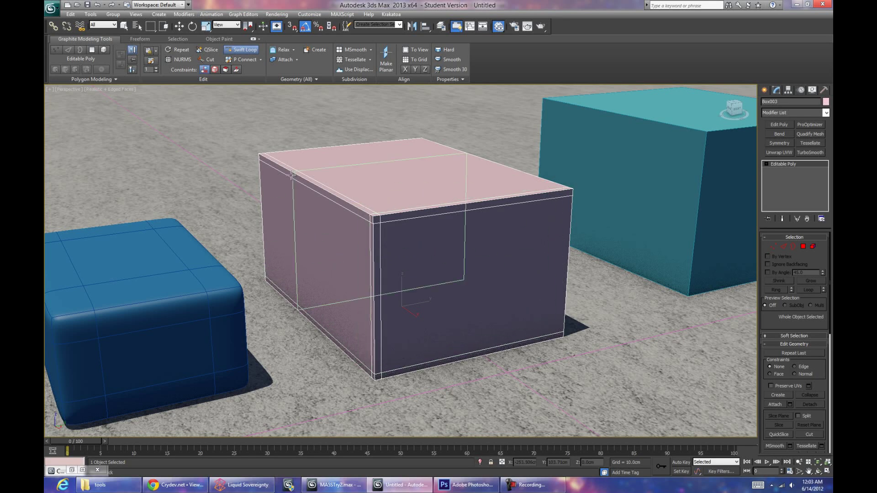
{"action": "left_click", "coordinate": [270, 156]}
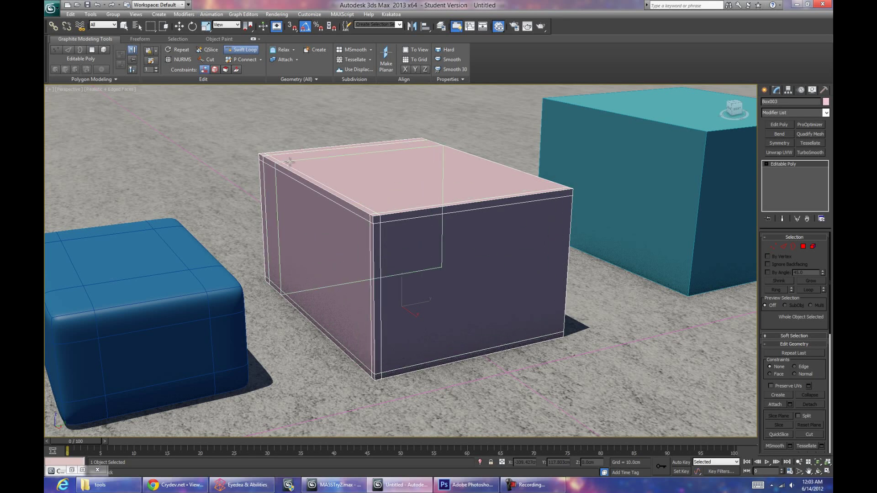
{"action": "left_click", "coordinate": [558, 283]}
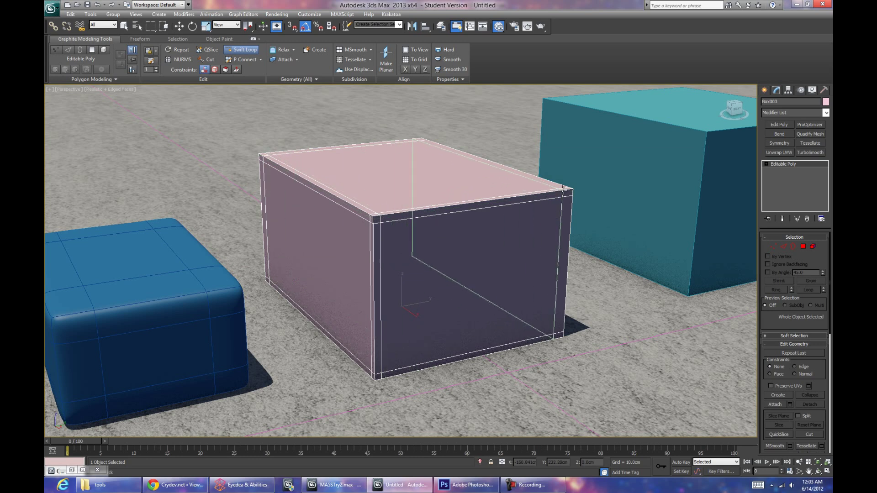
{"action": "key", "text": "w"}
Step: Enable NURMS on the pink box with 3 iterations, viewing it with and without edged faces
{"action": "key", "text": "F4"}
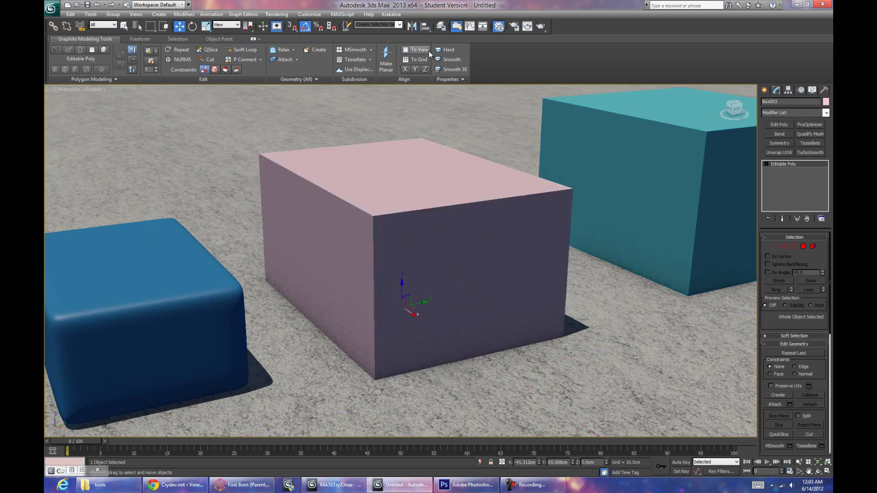
{"action": "key", "text": "F4"}
{"action": "key", "text": "F4"}
{"action": "left_click", "coordinate": [178, 61]}
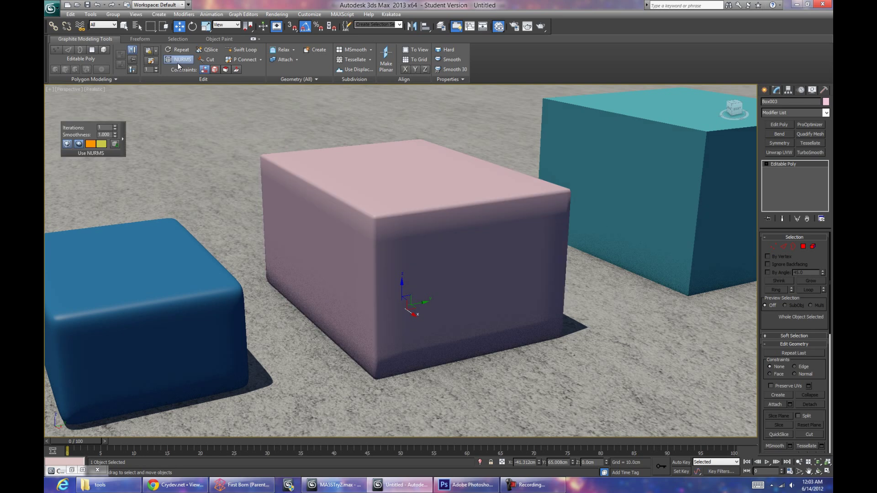
{"action": "left_click", "coordinate": [115, 126]}
{"action": "left_click", "coordinate": [116, 126]}
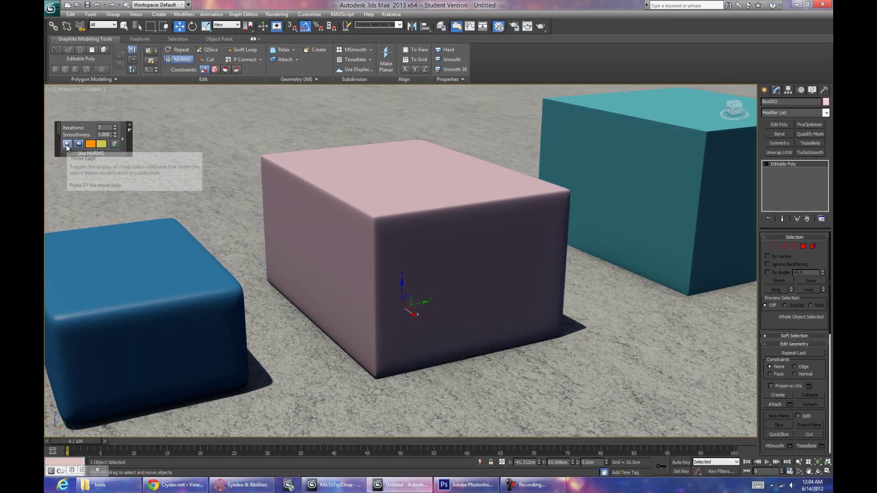
{"action": "key", "text": "F4"}
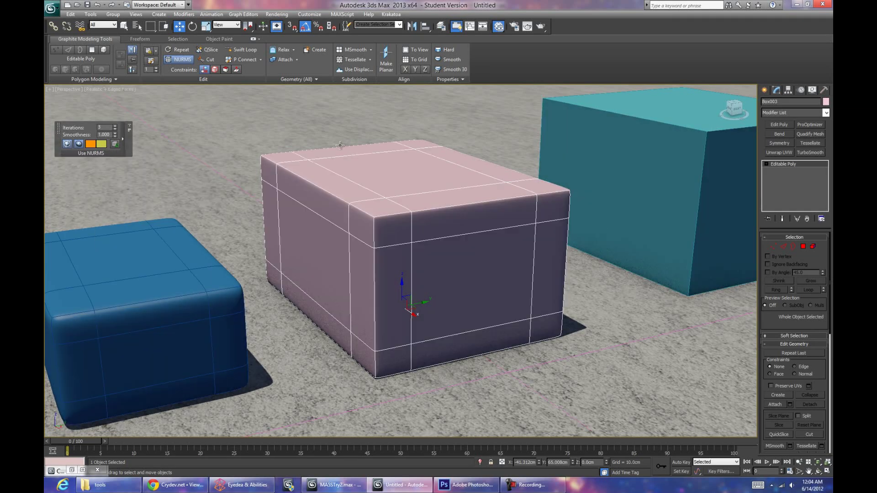
Step: Try moving the seven vertices around the pink box's front top corner and undo the move
{"action": "key", "text": "2"}
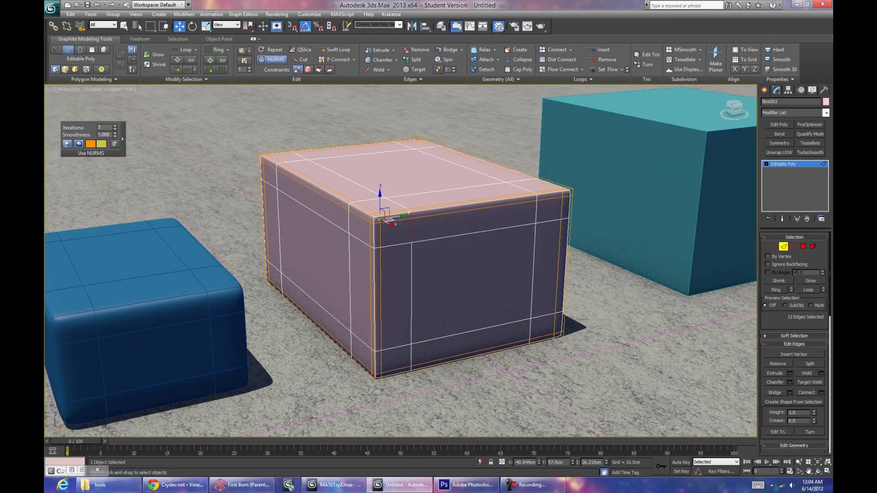
{"action": "key", "text": "1"}
{"action": "left_click", "coordinate": [373, 221]}
{"action": "left_click_drag", "start_coordinate": [384, 223], "coordinate": [420, 206]}
{"action": "key", "text": "ctrl+z"}
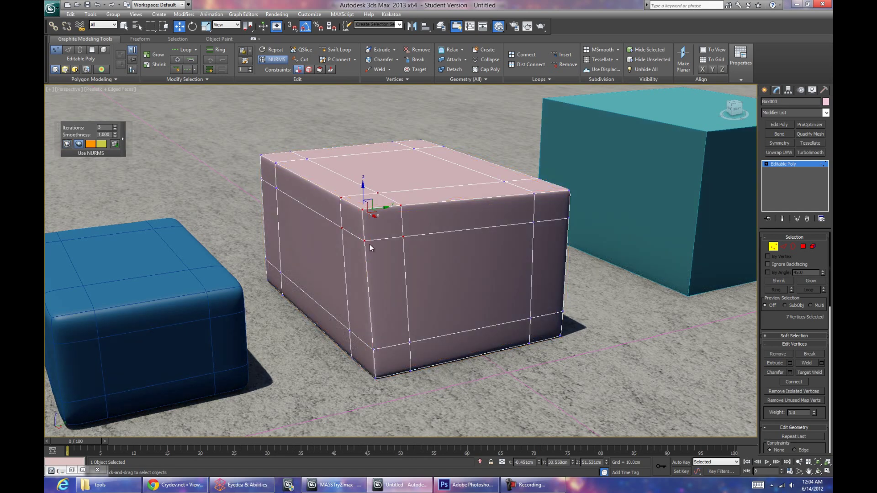
{"action": "left_click_drag", "start_coordinate": [377, 221], "coordinate": [410, 240]}
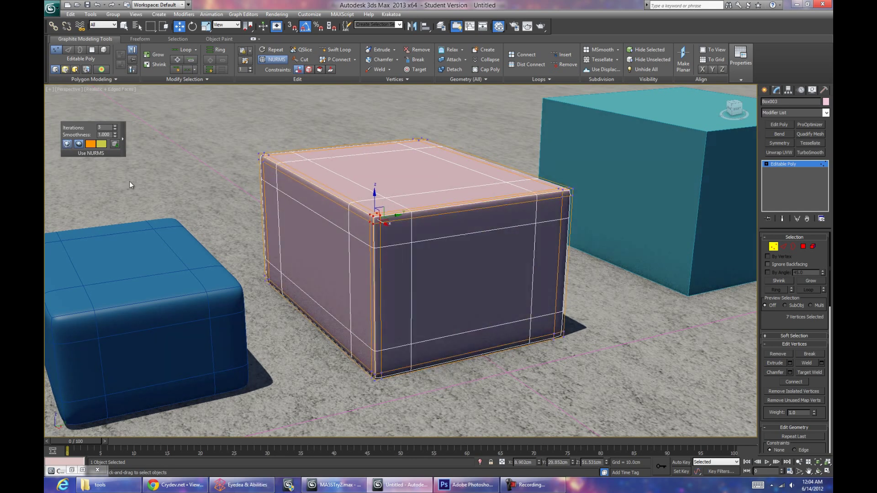
Step: Hide the NURMS cage and edged faces on the pink box and leave sub-object editing
{"action": "left_click", "coordinate": [79, 143]}
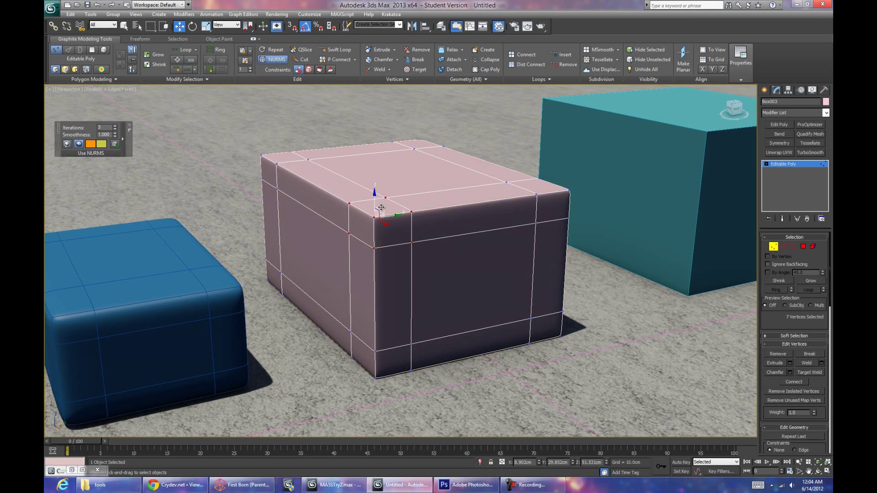
{"action": "key", "text": "2"}
{"action": "left_click", "coordinate": [454, 223]}
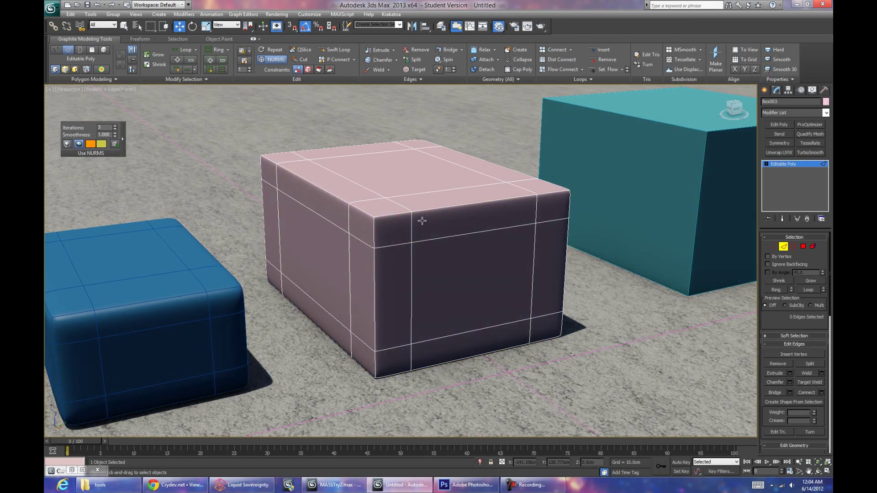
{"action": "key", "text": "F4"}
{"action": "left_click", "coordinate": [434, 208]}
{"action": "scroll", "coordinate": [629, 256], "scroll_direction": "down", "scroll_amount": 3}
{"action": "scroll", "coordinate": [749, 243], "scroll_direction": "up", "scroll_amount": 5}
{"action": "scroll", "coordinate": [749, 243], "scroll_direction": "down", "scroll_amount": 2}
{"action": "left_click", "coordinate": [778, 247]}
Step: Compare the smoothed corners of the pink box with the blue and teal boxes, from near and far
{"action": "middle_click_drag", "start_coordinate": [658, 251], "coordinate": [578, 268]}
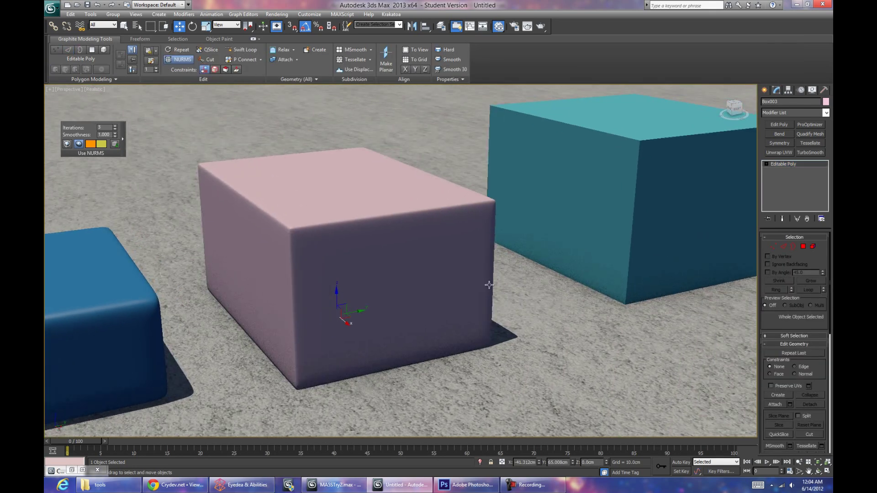
{"action": "scroll", "coordinate": [454, 299], "scroll_direction": "down", "scroll_amount": 3}
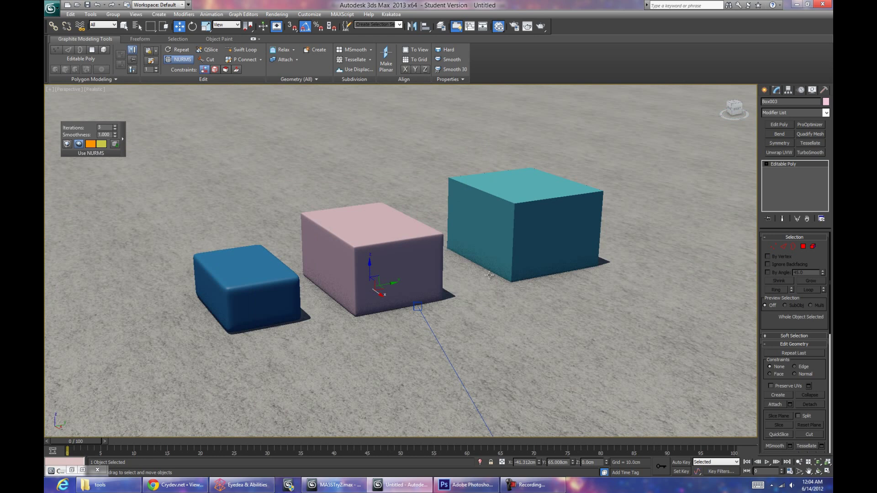
{"action": "scroll", "coordinate": [506, 256], "scroll_direction": "up", "scroll_amount": 1}
{"action": "scroll", "coordinate": [396, 294], "scroll_direction": "up", "scroll_amount": 3}
{"action": "middle_click_drag", "start_coordinate": [336, 324], "coordinate": [357, 309]}
{"action": "scroll", "coordinate": [451, 271], "scroll_direction": "up", "scroll_amount": 3}
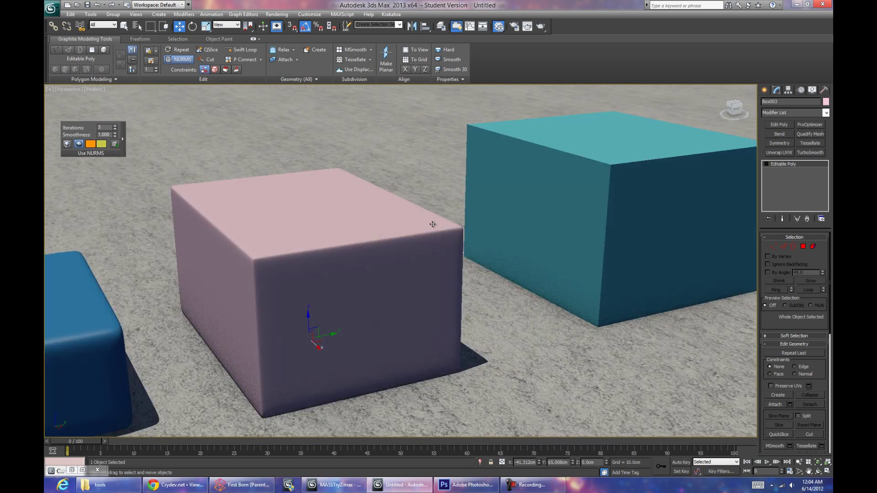
{"action": "scroll", "coordinate": [395, 225], "scroll_direction": "down", "scroll_amount": 2}
{"action": "scroll", "coordinate": [470, 260], "scroll_direction": "down", "scroll_amount": 1}
{"action": "middle_click_drag", "start_coordinate": [245, 287], "coordinate": [306, 204]}
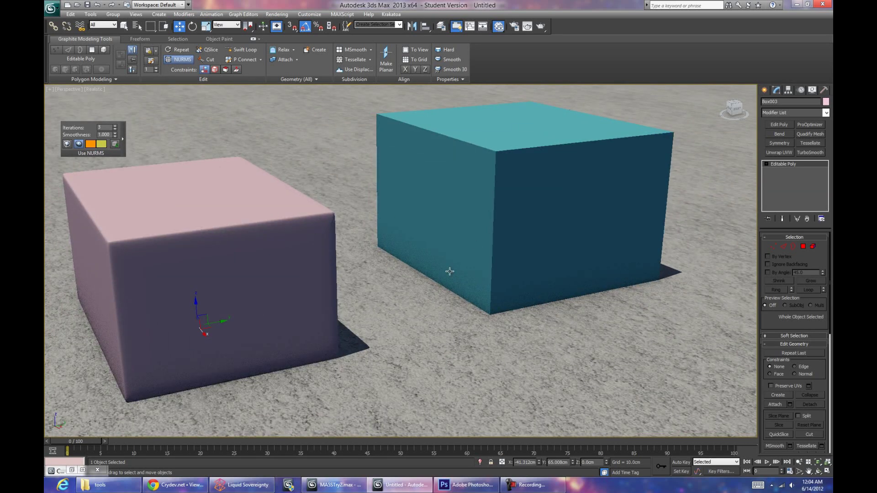
Step: Show edged faces and convert the teal box to an Editable Poly
{"action": "left_click", "coordinate": [534, 183]}
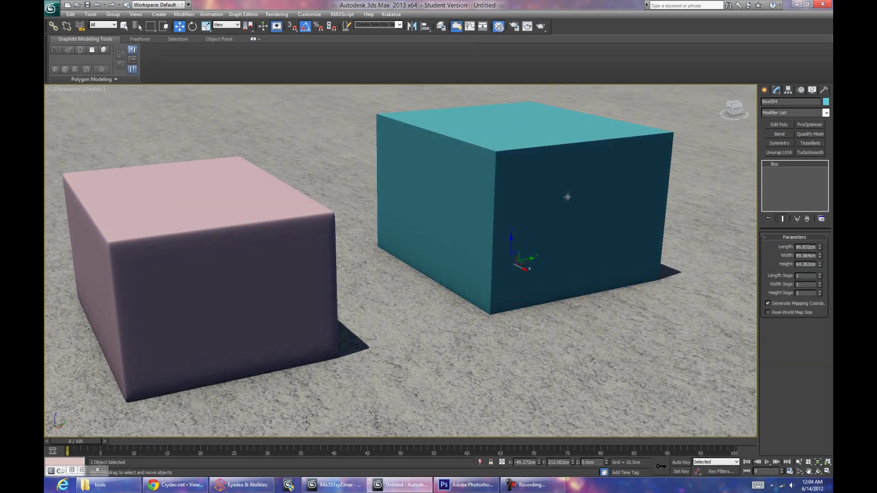
{"action": "key", "text": "F4"}
{"action": "scroll", "coordinate": [505, 164], "scroll_direction": "up", "scroll_amount": 5}
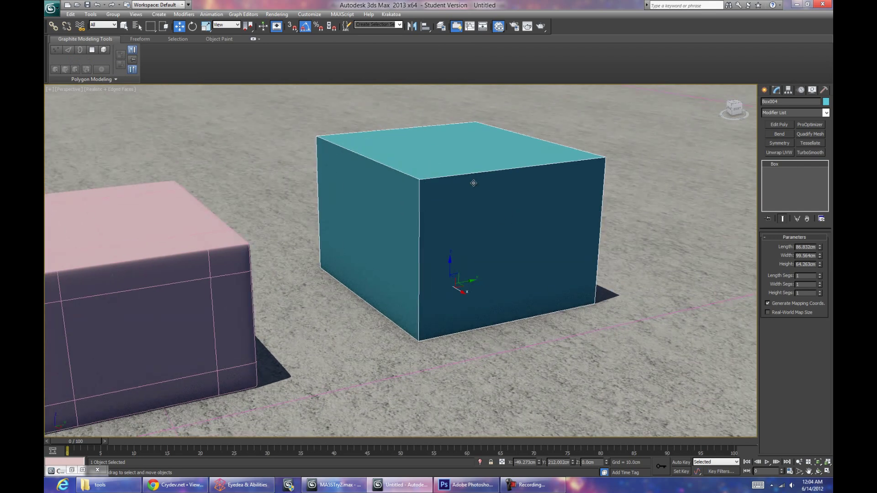
{"action": "right_click", "coordinate": [480, 164]}
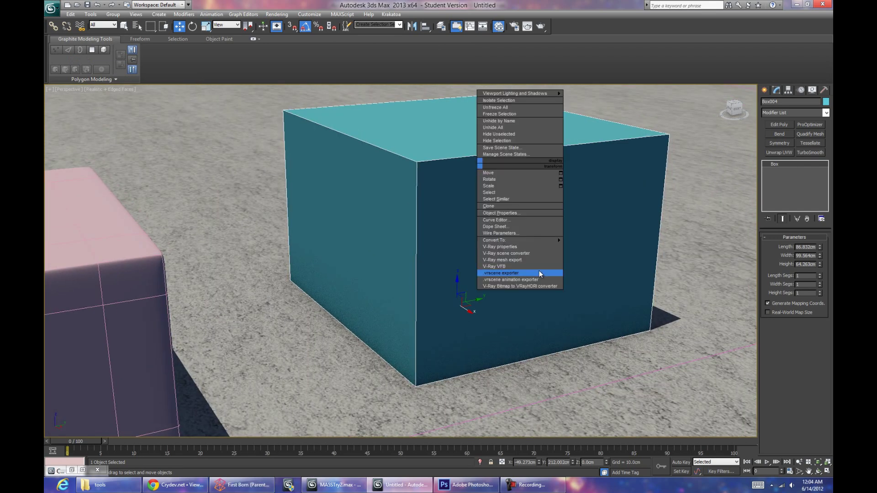
{"action": "mouse_move", "coordinate": [518, 241]}
{"action": "left_click", "coordinate": [583, 248]}
Step: Delete the top polygon of the teal box to open it
{"action": "middle_click_drag", "start_coordinate": [527, 180], "coordinate": [414, 244]}
{"action": "scroll", "coordinate": [431, 226], "scroll_direction": "down", "scroll_amount": 2}
{"action": "scroll", "coordinate": [431, 226], "scroll_direction": "down", "scroll_amount": 2}
{"action": "scroll", "coordinate": [409, 248], "scroll_direction": "up", "scroll_amount": 2}
{"action": "key", "text": "4"}
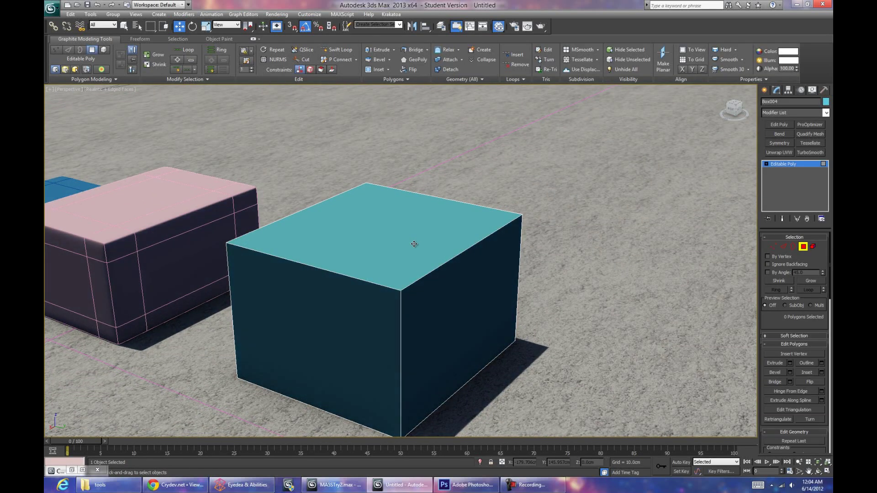
{"action": "left_click", "coordinate": [428, 227]}
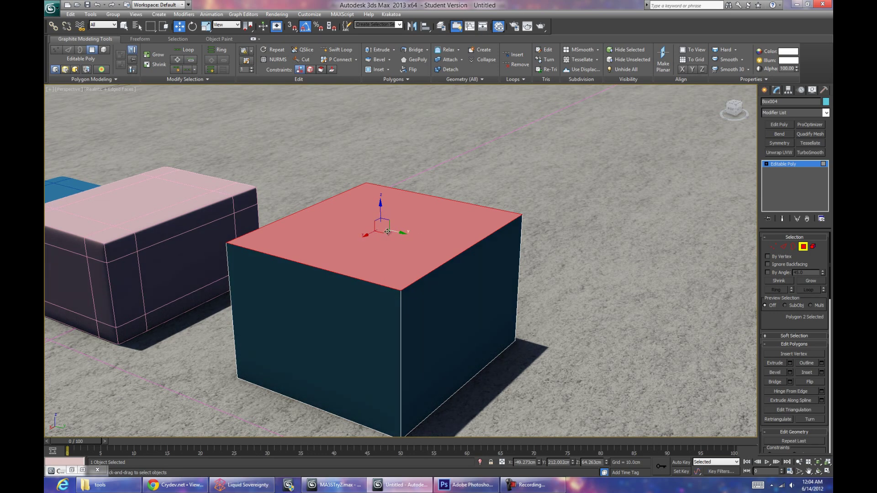
{"action": "key", "text": "Delete"}
Step: Select the open top border of the teal box and extend it upward about 45 cm as new walls
{"action": "key", "text": "3"}
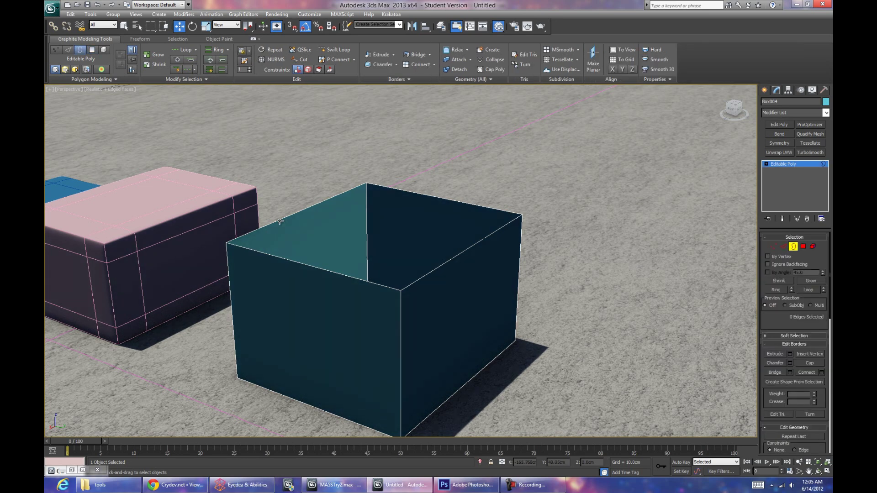
{"action": "left_click", "coordinate": [280, 220]}
{"action": "middle_click_drag", "start_coordinate": [280, 220], "coordinate": [311, 229], "text": "alt"}
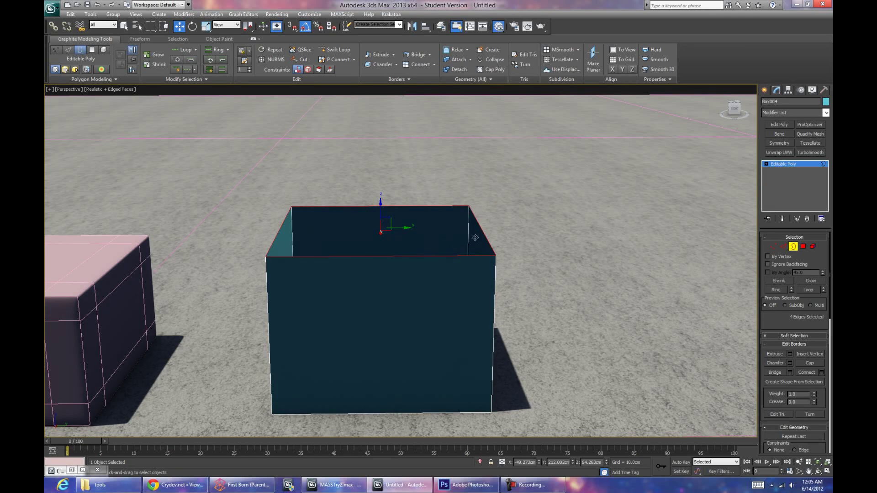
{"action": "middle_click_drag", "start_coordinate": [444, 233], "coordinate": [381, 211], "text": "alt"}
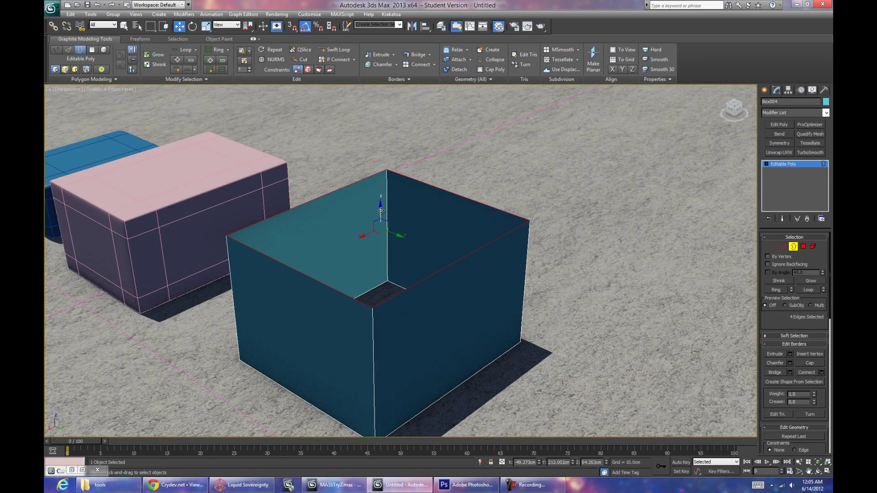
{"action": "left_click_drag", "start_coordinate": [380, 211], "coordinate": [374, 119], "text": "shift"}
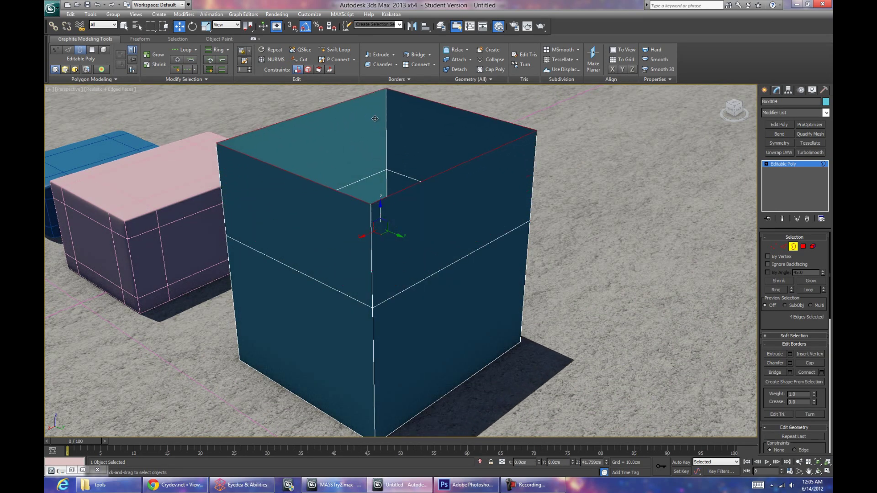
Step: Scale the teal box's raised border inward uniformly so the new walls taper to a small square opening
{"action": "middle_click_drag", "start_coordinate": [379, 178], "coordinate": [387, 144], "text": "alt"}
{"action": "key", "text": "r"}
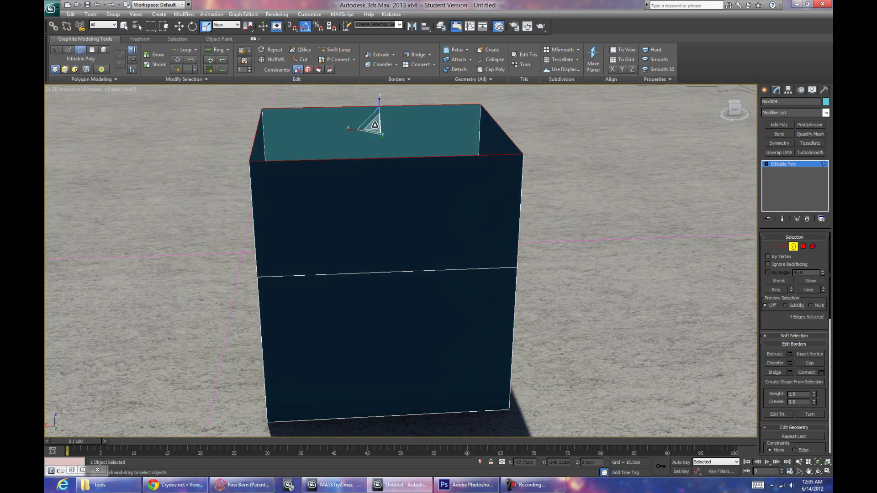
{"action": "left_click_drag", "start_coordinate": [375, 125], "coordinate": [381, 169]}
{"action": "middle_click_drag", "start_coordinate": [381, 169], "coordinate": [462, 179], "text": "alt"}
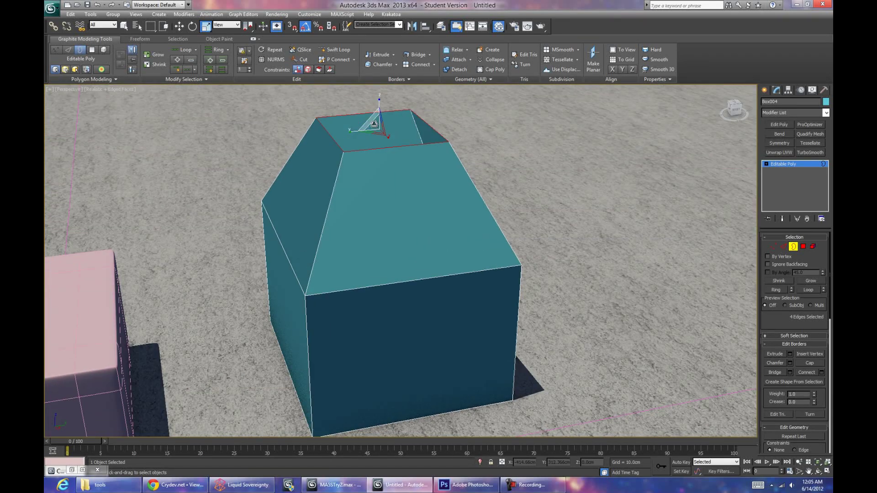
{"action": "left_click_drag", "start_coordinate": [364, 120], "coordinate": [375, 139]}
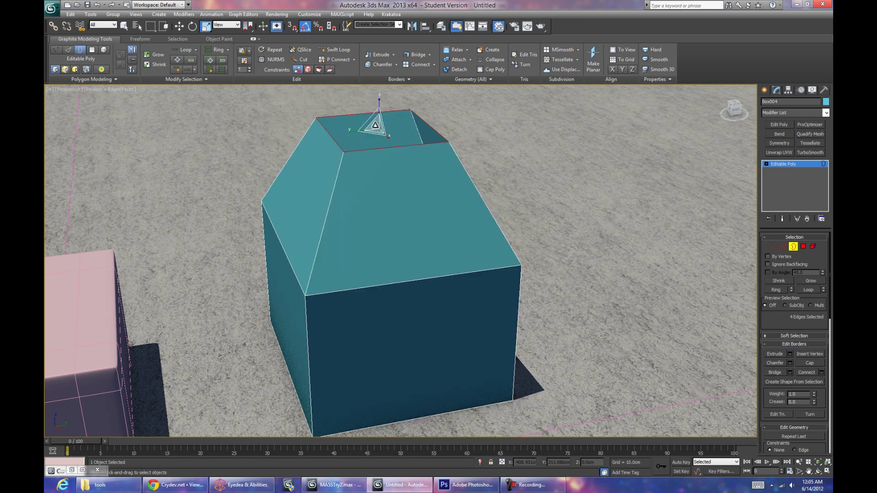
{"action": "middle_click_drag", "start_coordinate": [398, 135], "coordinate": [377, 148], "text": "alt"}
{"action": "key", "text": "e"}
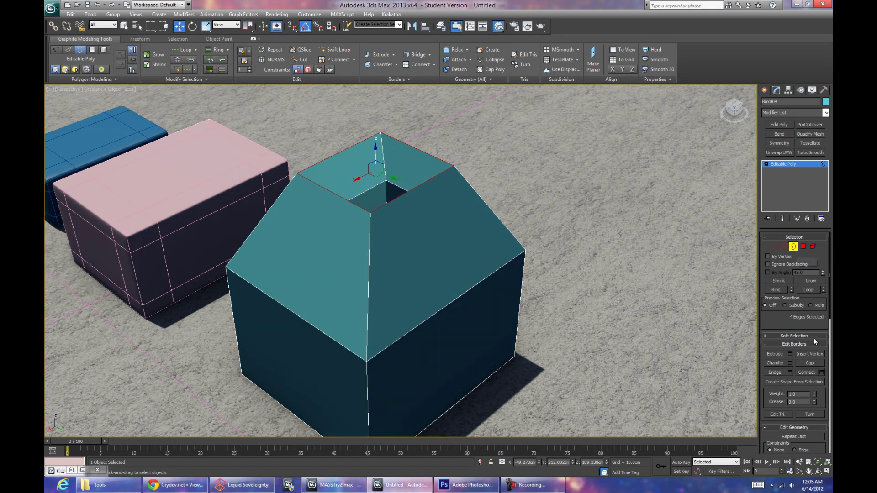
Step: Cap the small top opening of the teal shape, leave border editing and check the closed form
{"action": "left_click", "coordinate": [812, 363]}
{"action": "middle_click_drag", "start_coordinate": [364, 178], "coordinate": [371, 244], "text": "alt"}
{"action": "middle_click_drag", "start_coordinate": [345, 160], "coordinate": [656, 252], "text": "alt"}
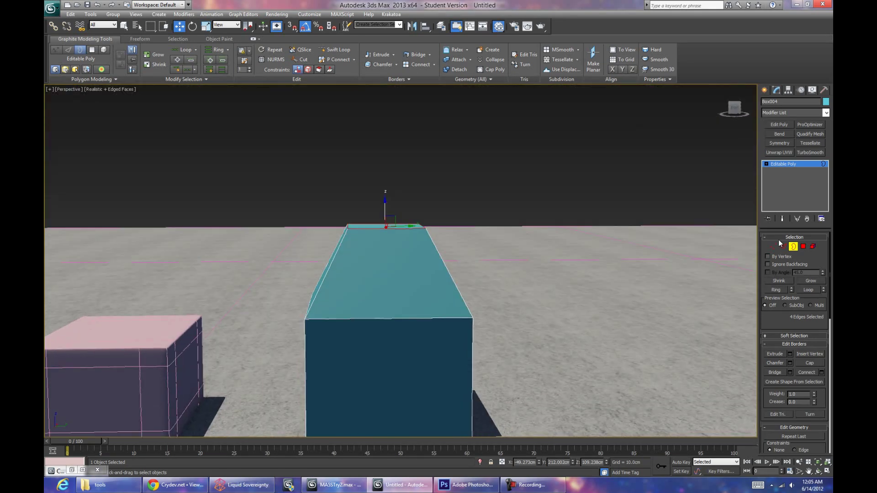
{"action": "left_click", "coordinate": [797, 247]}
{"action": "middle_click_drag", "start_coordinate": [439, 265], "coordinate": [442, 290], "text": "alt"}
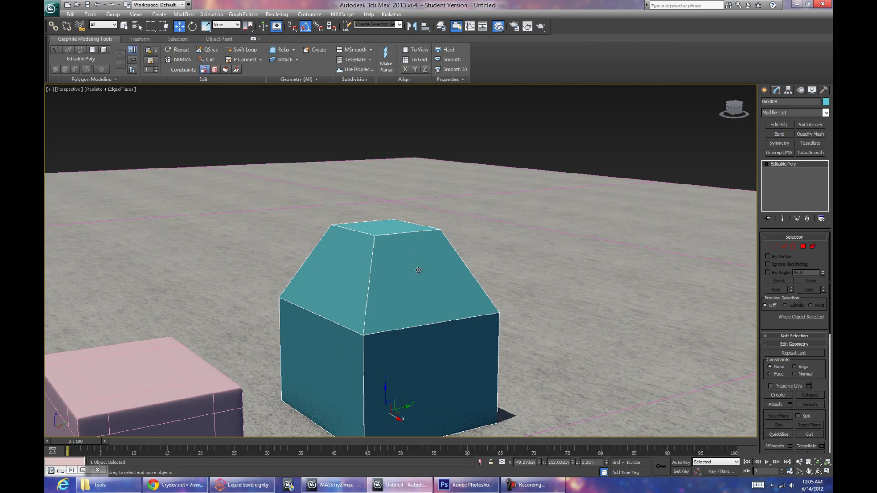
Step: Add Swift Loop support edges close to both sides of the teal shape's vertical and sloped corners, running across the top
{"action": "left_click", "coordinate": [377, 300]}
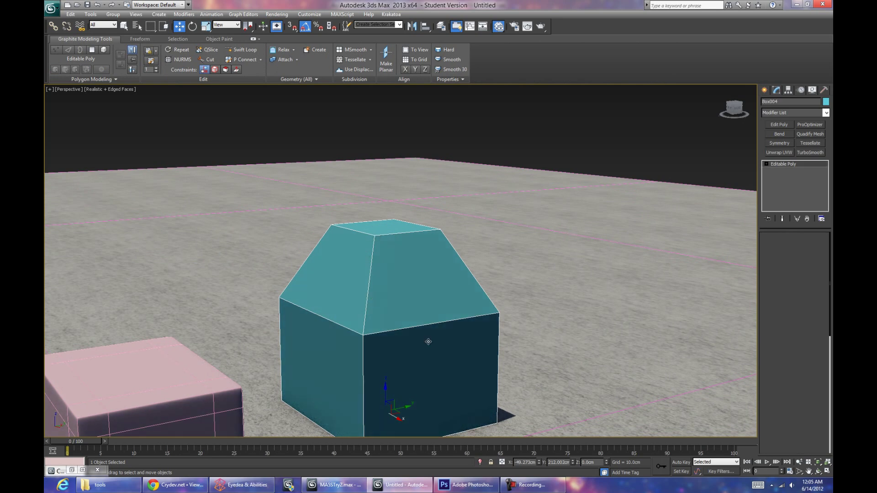
{"action": "left_click", "coordinate": [484, 270]}
{"action": "left_click", "coordinate": [447, 268]}
{"action": "middle_click_drag", "start_coordinate": [446, 268], "coordinate": [404, 249], "text": "alt"}
{"action": "left_click", "coordinate": [247, 50]}
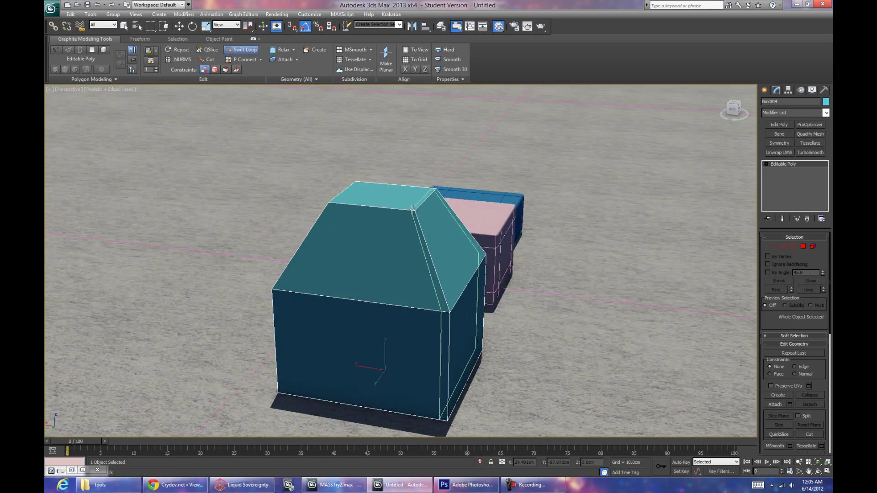
{"action": "middle_click_drag", "start_coordinate": [409, 209], "coordinate": [365, 215], "text": "alt"}
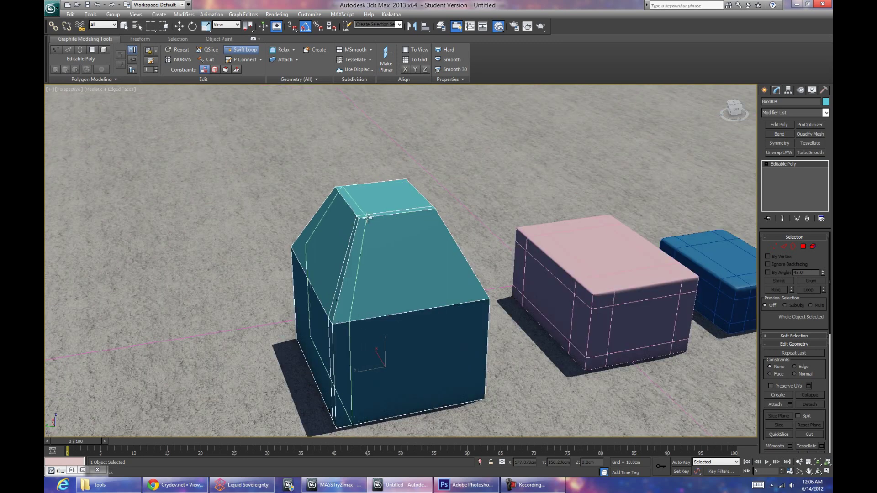
{"action": "left_click", "coordinate": [364, 216]}
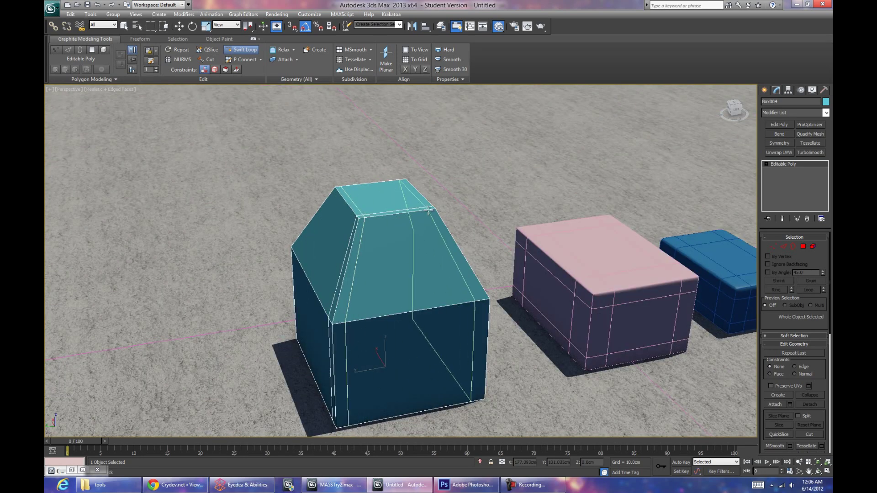
{"action": "left_click", "coordinate": [431, 209]}
{"action": "middle_click_drag", "start_coordinate": [364, 210], "coordinate": [344, 232], "text": "alt"}
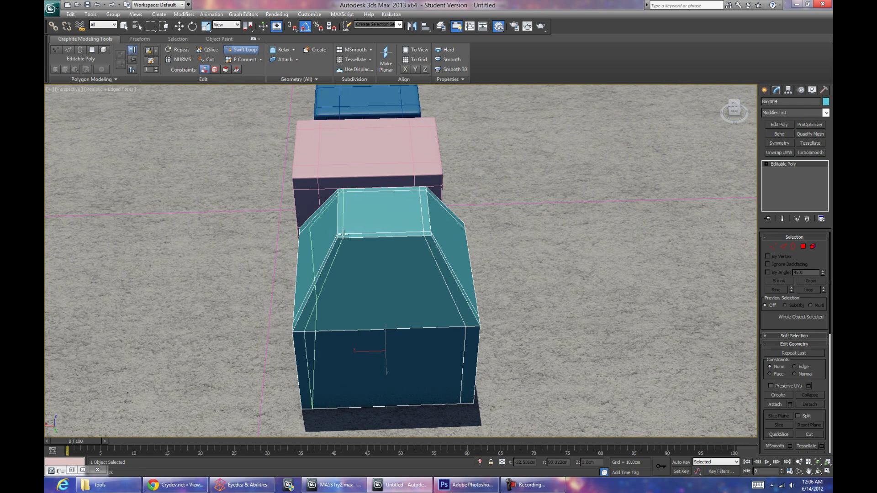
{"action": "left_click", "coordinate": [341, 236]}
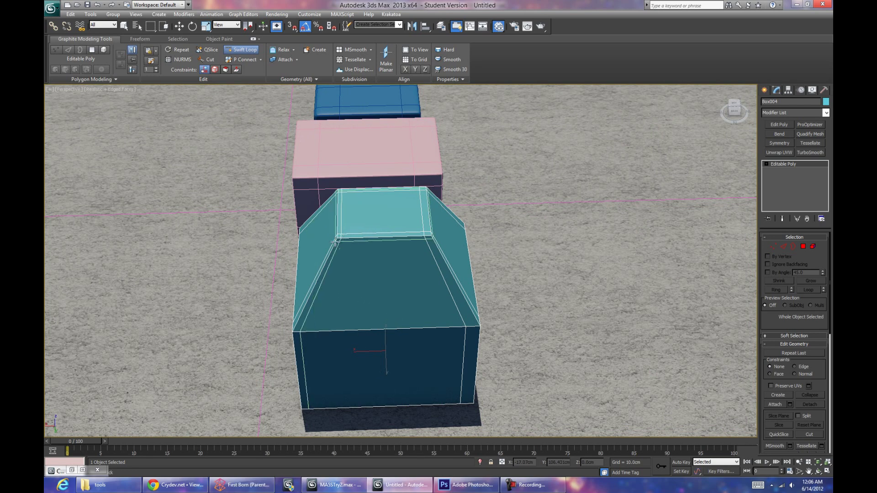
Step: Add horizontal support loops just below the top rim, above and below the shoulder edge, and near the base of the teal shape
{"action": "middle_click_drag", "start_coordinate": [335, 241], "coordinate": [293, 288], "text": "alt"}
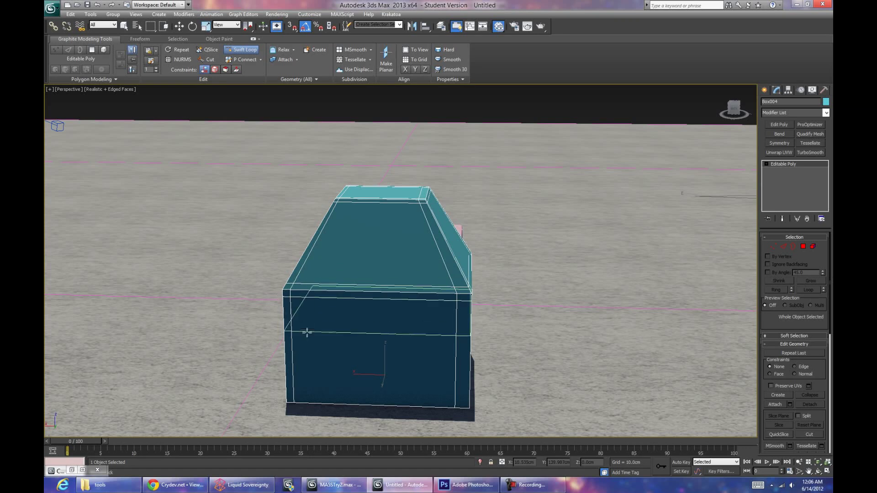
{"action": "middle_click_drag", "start_coordinate": [299, 304], "coordinate": [314, 322], "text": "alt"}
{"action": "middle_click_drag", "start_coordinate": [287, 374], "coordinate": [354, 345], "text": "alt"}
{"action": "middle_click_drag", "start_coordinate": [409, 341], "coordinate": [465, 341], "text": "alt"}
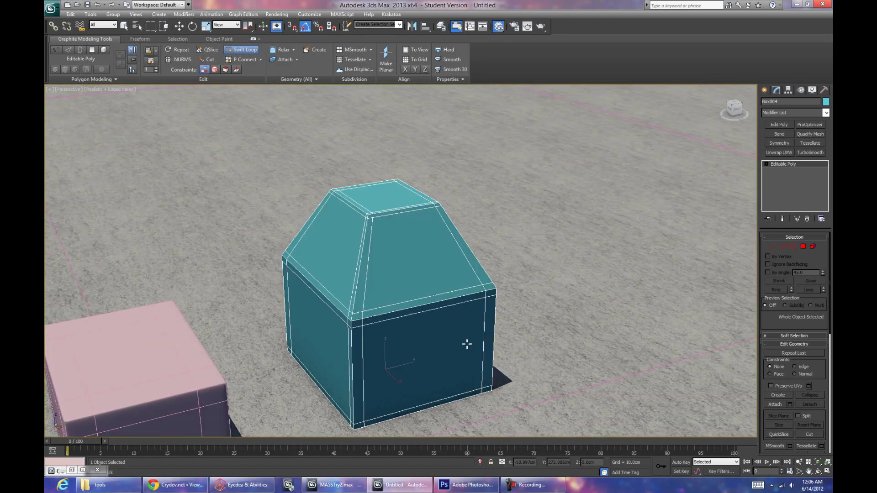
{"action": "middle_click_drag", "start_coordinate": [427, 266], "coordinate": [382, 250], "text": "alt"}
{"action": "key", "text": "w"}
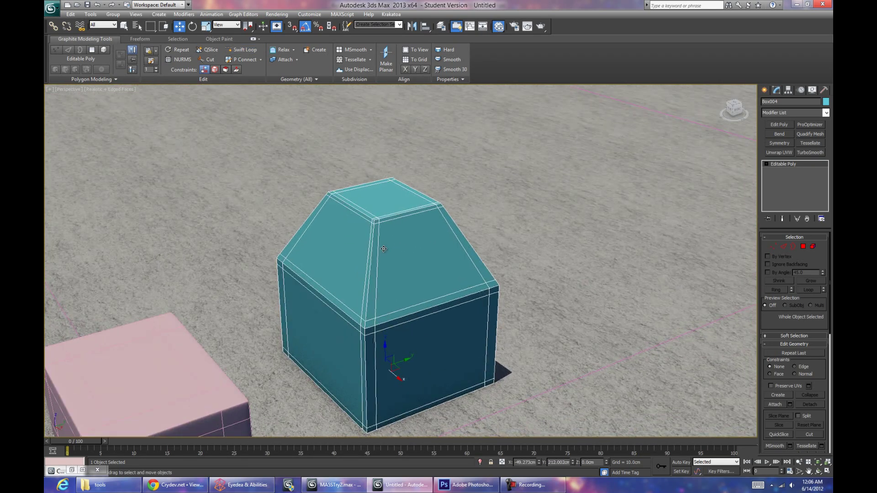
Step: Preview the teal shape with NURMS smoothing at a higher iteration count and edges hidden, and return to the unsmoothed edged mesh
{"action": "key", "text": "F4"}
{"action": "left_click", "coordinate": [178, 60]}
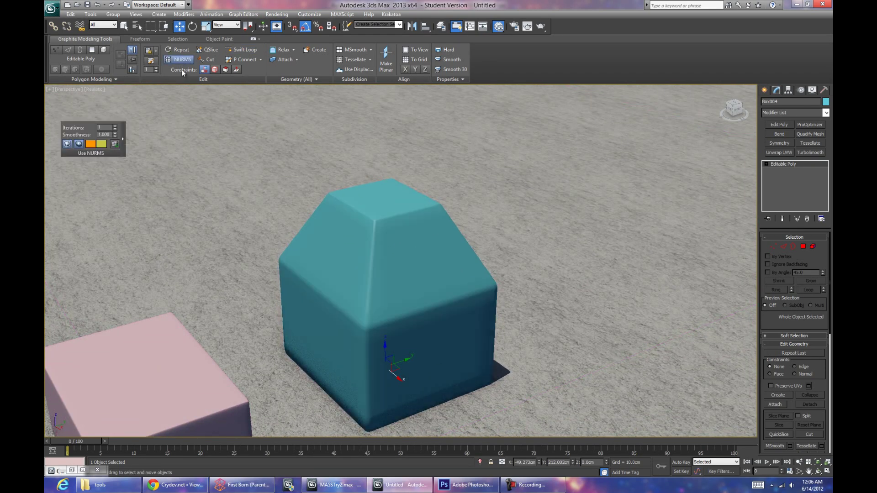
{"action": "left_click", "coordinate": [115, 127]}
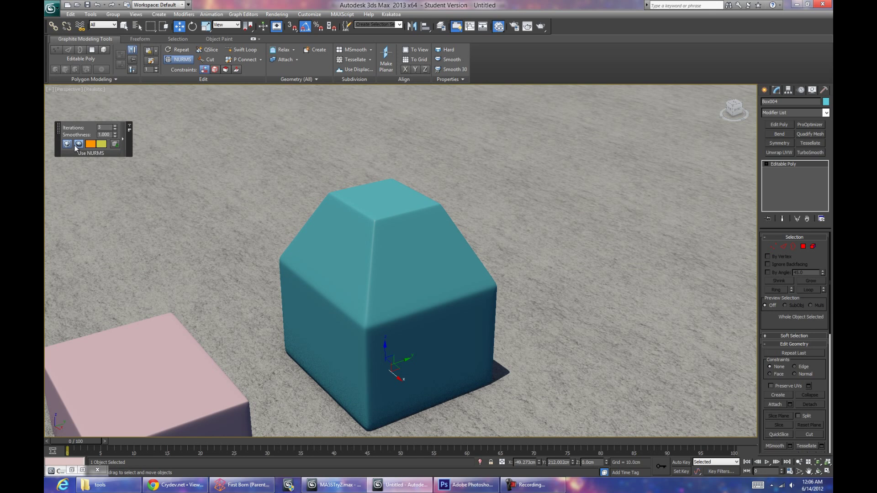
{"action": "middle_click_drag", "start_coordinate": [174, 174], "coordinate": [167, 237], "text": "alt"}
{"action": "left_click", "coordinate": [177, 59]}
{"action": "middle_click_drag", "start_coordinate": [415, 171], "coordinate": [400, 188], "text": "alt"}
{"action": "key", "text": "F4"}
Step: Examine the spacing of the support loops along the teal shape's sloped corners, shoulder and lower walls
{"action": "scroll", "coordinate": [407, 245], "scroll_direction": "up", "scroll_amount": 2}
{"action": "middle_click_drag", "start_coordinate": [407, 245], "coordinate": [437, 235], "text": "alt"}
{"action": "scroll", "coordinate": [432, 235], "scroll_direction": "down", "scroll_amount": 3}
{"action": "scroll", "coordinate": [421, 236], "scroll_direction": "up", "scroll_amount": 2}
{"action": "scroll", "coordinate": [418, 238], "scroll_direction": "up", "scroll_amount": 3}
{"action": "left_click", "coordinate": [208, 59]}
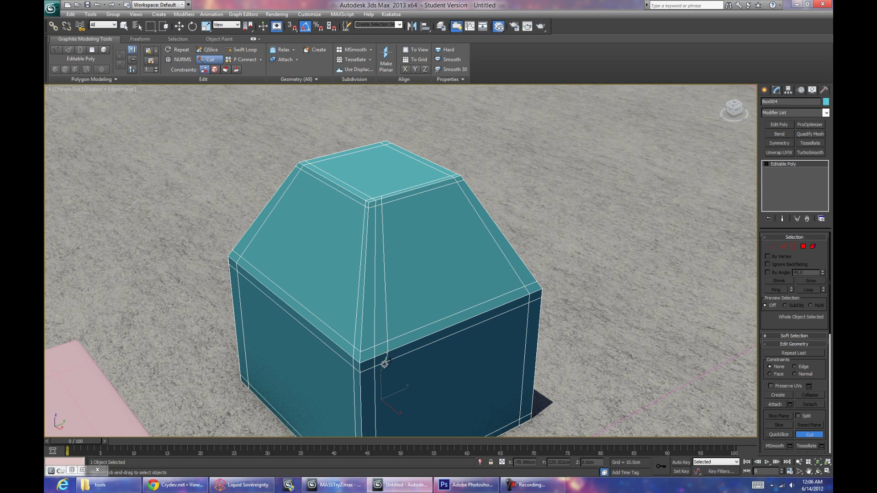
{"action": "key", "text": "w"}
{"action": "middle_click_drag", "start_coordinate": [378, 218], "coordinate": [343, 134], "text": "alt"}
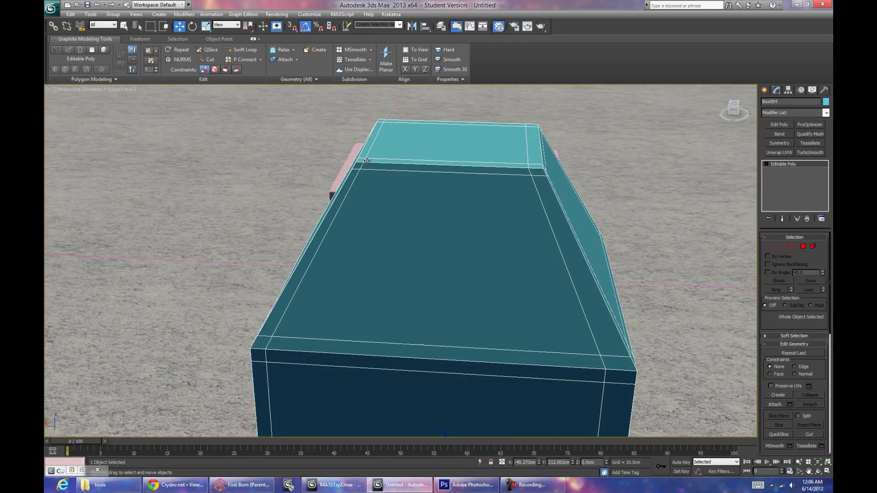
{"action": "middle_click_drag", "start_coordinate": [350, 332], "coordinate": [316, 238], "text": "alt"}
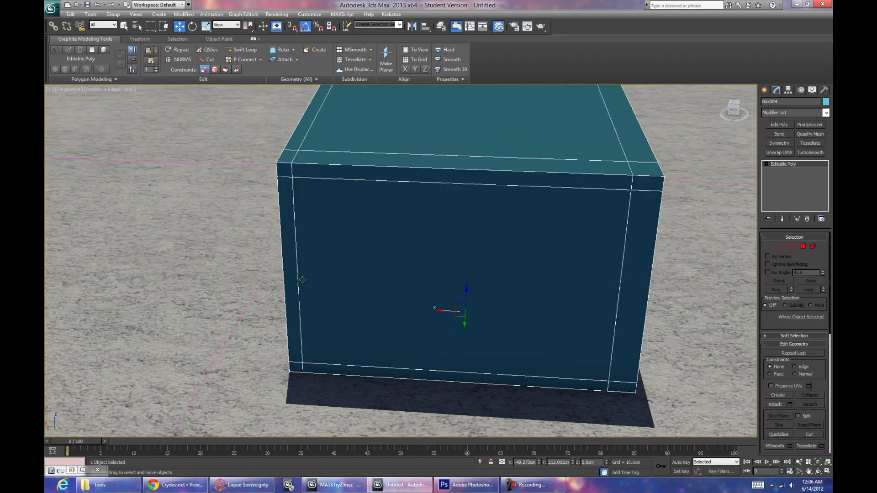
Step: Try extra Swift Loop cuts beside a corner and across the middle of the teal shape's sloped faces
{"action": "left_click", "coordinate": [230, 47]}
{"action": "middle_click_drag", "start_coordinate": [379, 320], "coordinate": [378, 149], "text": "alt"}
{"action": "left_click", "coordinate": [396, 162]}
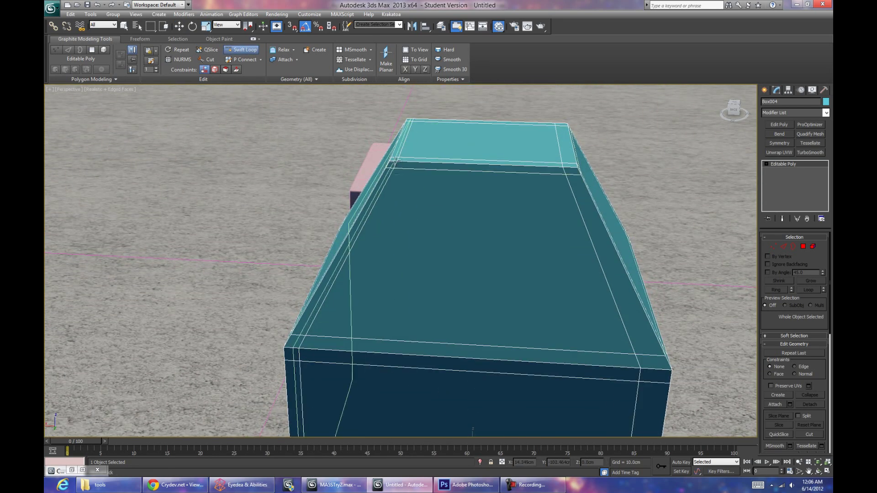
{"action": "middle_click_drag", "start_coordinate": [393, 162], "coordinate": [338, 235], "text": "alt"}
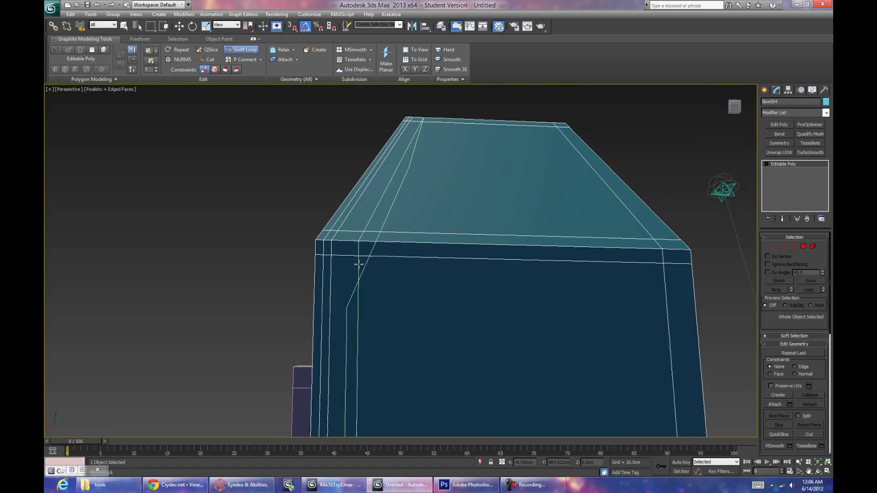
{"action": "middle_click_drag", "start_coordinate": [519, 132], "coordinate": [530, 215], "text": "alt"}
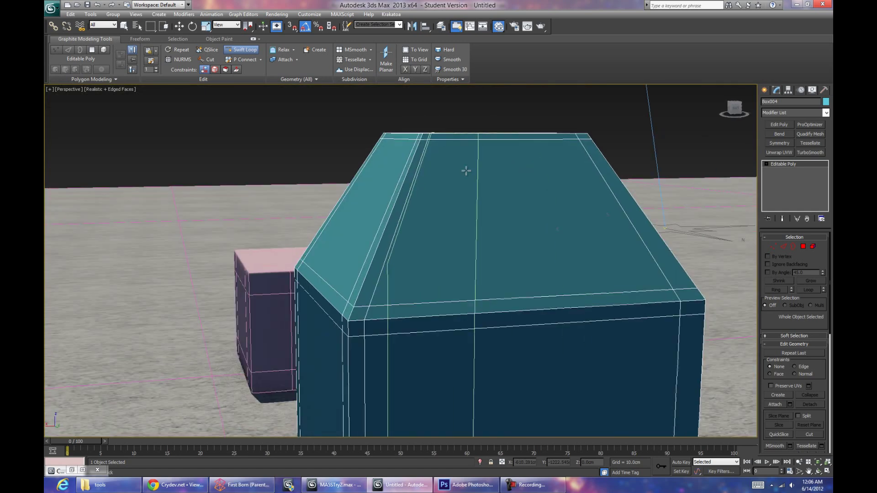
{"action": "left_click", "coordinate": [379, 223]}
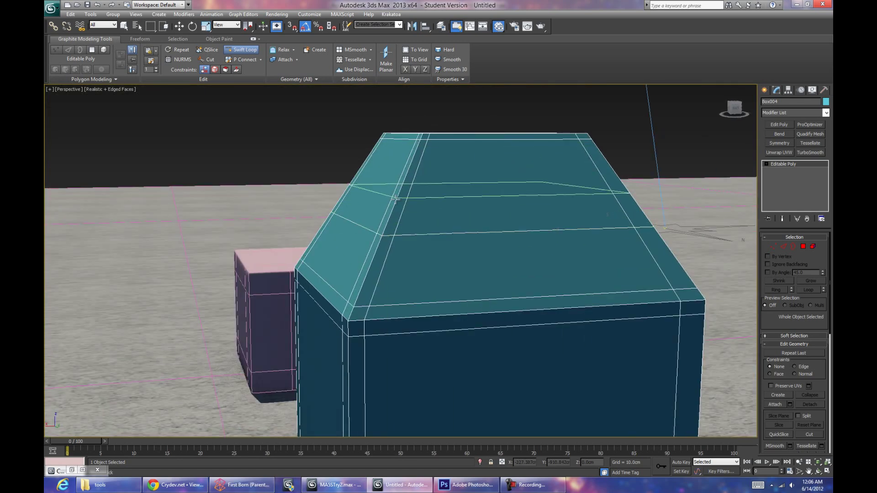
{"action": "key", "text": "w"}
{"action": "left_click", "coordinate": [239, 50]}
{"action": "left_click", "coordinate": [391, 223]}
Step: Examine how the support loops meet at the teal shape's corners from several sides and compare them with the other boxes
{"action": "middle_click_drag", "start_coordinate": [399, 230], "coordinate": [487, 243], "text": "alt"}
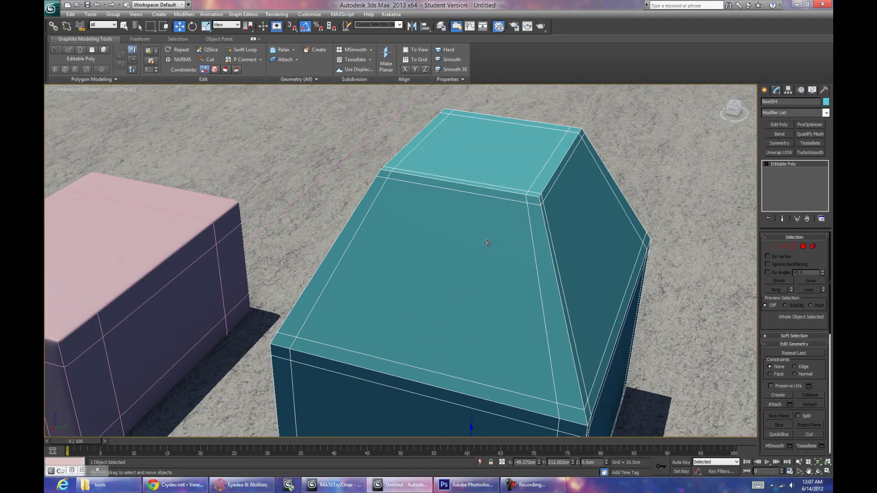
{"action": "scroll", "coordinate": [487, 243], "scroll_direction": "down", "scroll_amount": 6}
{"action": "middle_click_drag", "start_coordinate": [359, 290], "coordinate": [603, 249]}
{"action": "scroll", "coordinate": [589, 323], "scroll_direction": "down", "scroll_amount": 2}
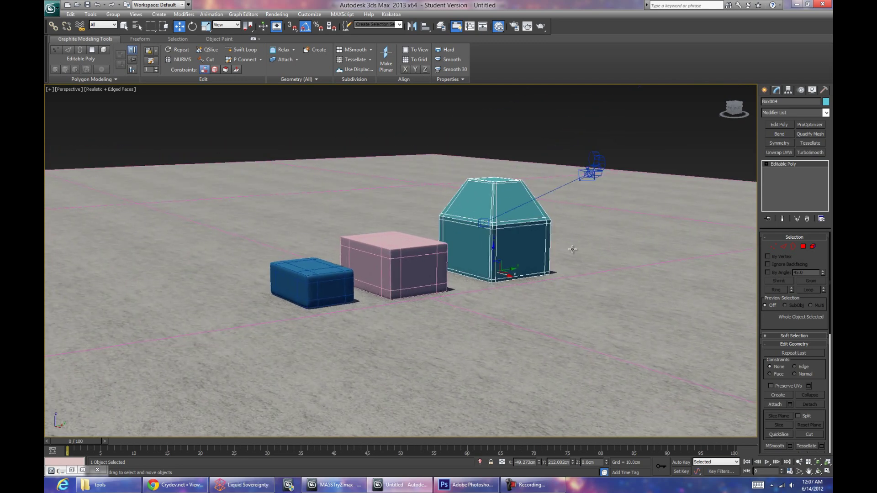
{"action": "scroll", "coordinate": [547, 267], "scroll_direction": "down", "scroll_amount": 2}
{"action": "middle_click_drag", "start_coordinate": [546, 267], "coordinate": [463, 278], "text": "alt"}
{"action": "scroll", "coordinate": [490, 266], "scroll_direction": "up", "scroll_amount": 5}
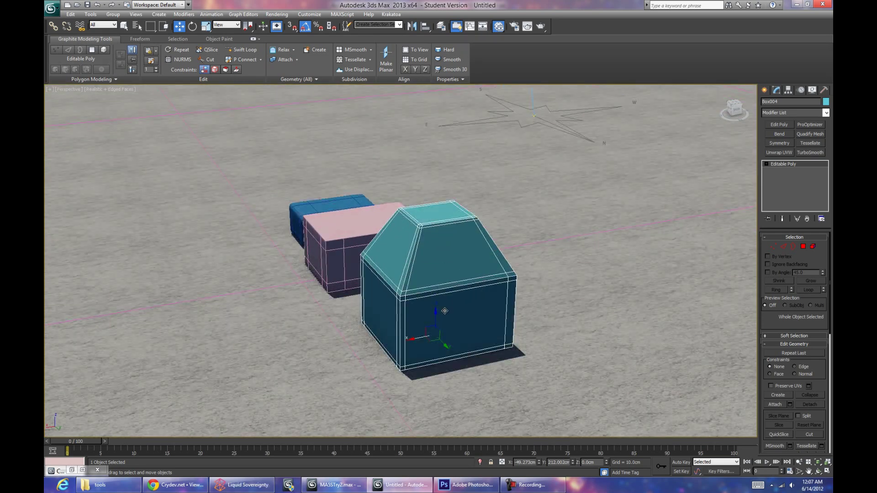
{"action": "scroll", "coordinate": [457, 322], "scroll_direction": "down", "scroll_amount": 3}
{"action": "middle_click_drag", "start_coordinate": [457, 322], "coordinate": [397, 161], "text": "alt"}
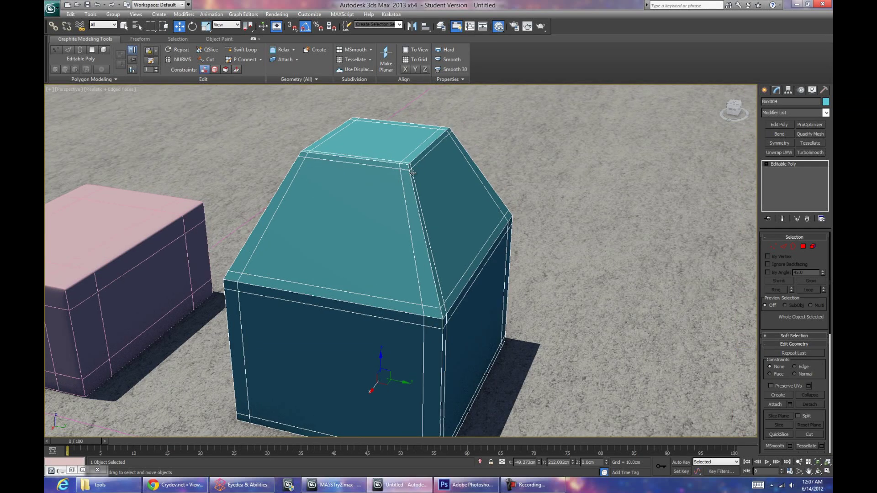
{"action": "middle_click_drag", "start_coordinate": [462, 288], "coordinate": [380, 196], "text": "alt"}
{"action": "middle_click_drag", "start_coordinate": [330, 135], "coordinate": [382, 257], "text": "alt"}
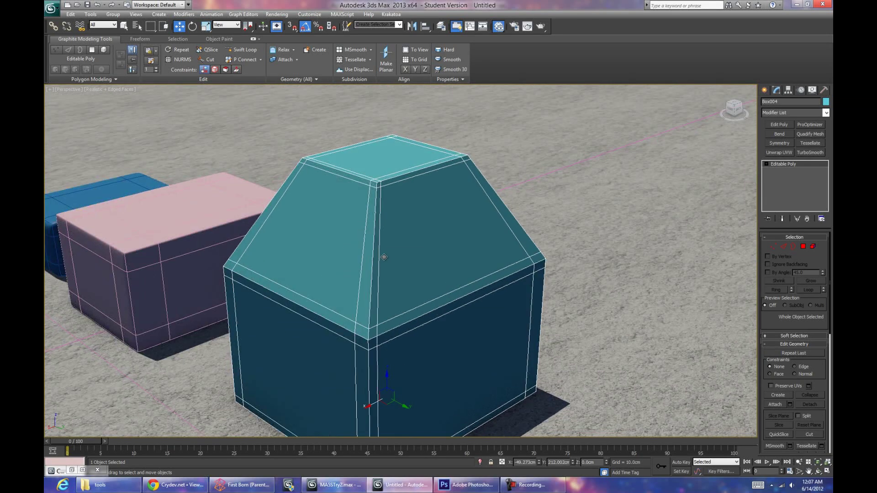
{"action": "scroll", "coordinate": [450, 293], "scroll_direction": "down", "scroll_amount": 4}
{"action": "scroll", "coordinate": [446, 346], "scroll_direction": "up", "scroll_amount": 4}
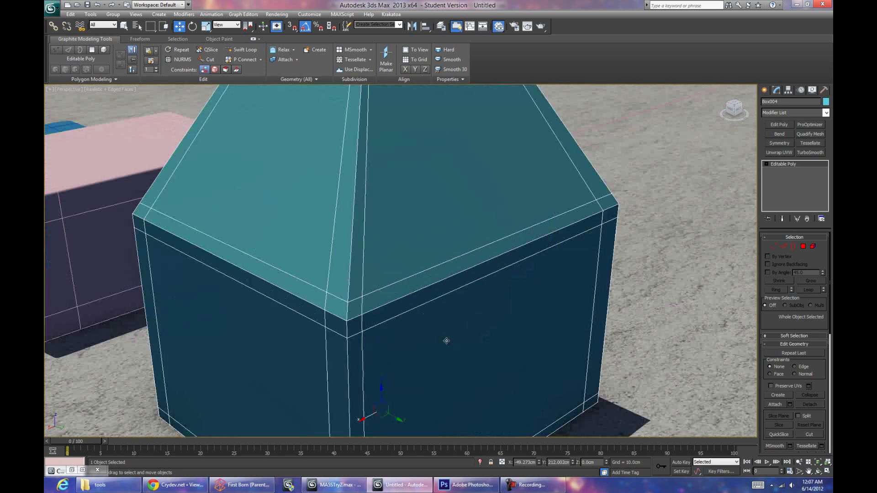
Step: Switch to the MA5STry2.max rifle scene, select the front housing frame and show its edged faces
{"action": "left_click", "coordinate": [336, 485]}
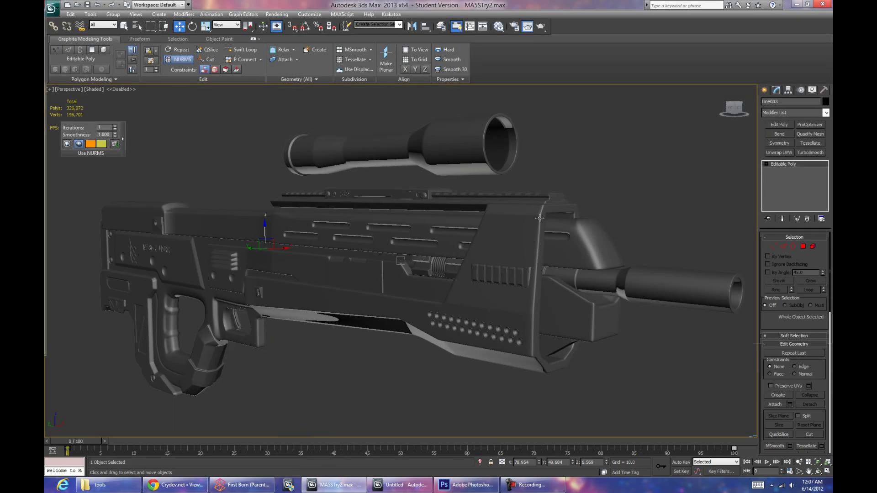
{"action": "middle_click_drag", "start_coordinate": [539, 219], "coordinate": [402, 285], "text": "alt"}
{"action": "scroll", "coordinate": [427, 274], "scroll_direction": "up", "scroll_amount": 3}
{"action": "scroll", "coordinate": [427, 274], "scroll_direction": "up", "scroll_amount": 1}
{"action": "key", "text": "F4"}
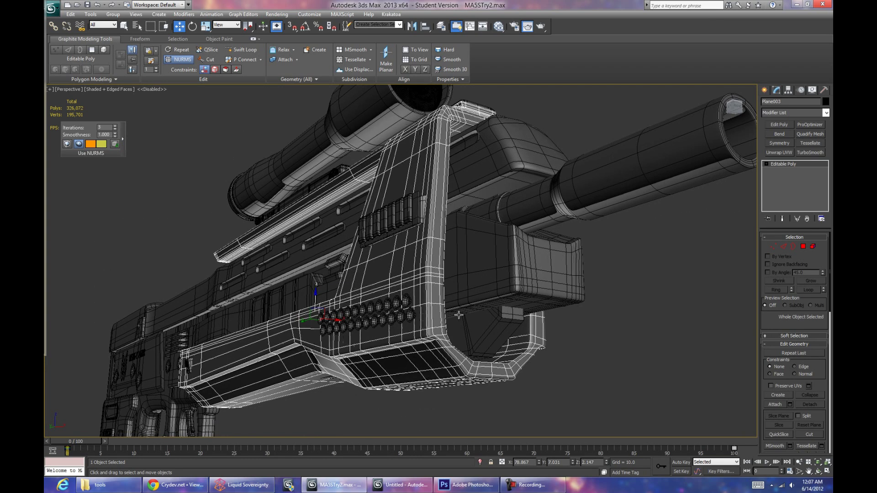
Step: Turn off NURMS smoothing on the rifle's front housing frame and enter vertex editing to expose its base mesh
{"action": "scroll", "coordinate": [463, 314], "scroll_direction": "up", "scroll_amount": 3}
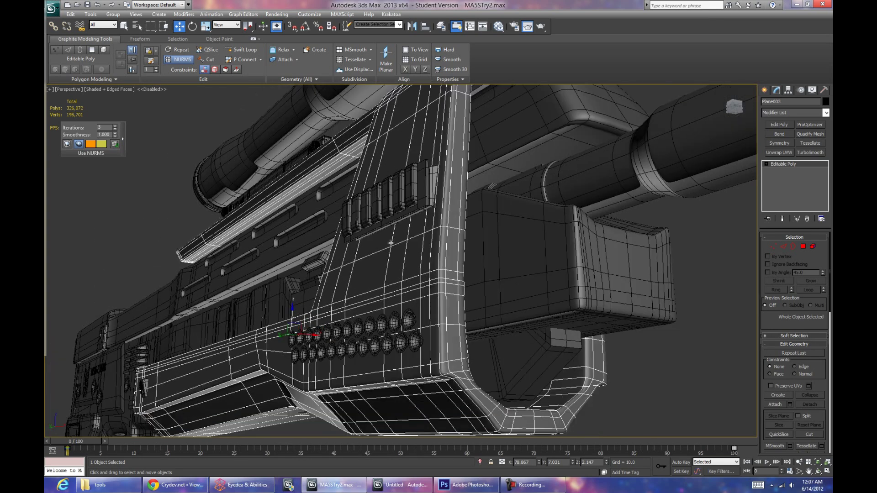
{"action": "left_click", "coordinate": [173, 63]}
{"action": "middle_click_drag", "start_coordinate": [402, 210], "coordinate": [422, 211], "text": "alt"}
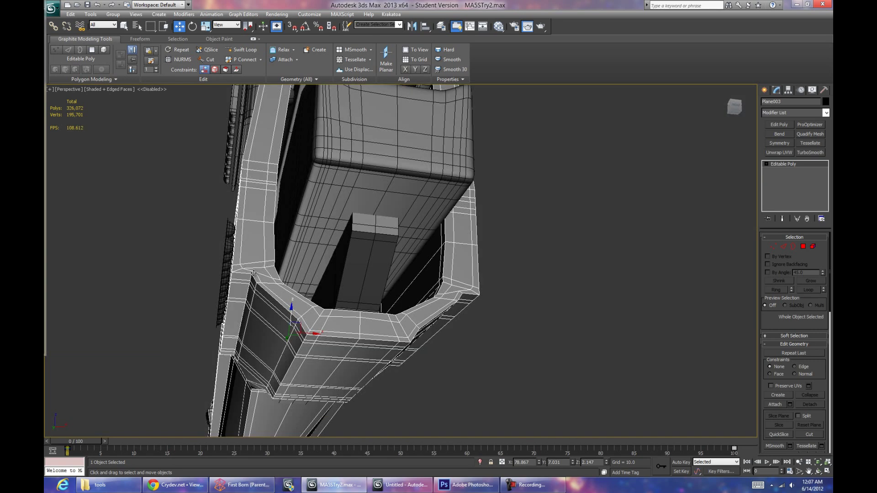
{"action": "key", "text": "1"}
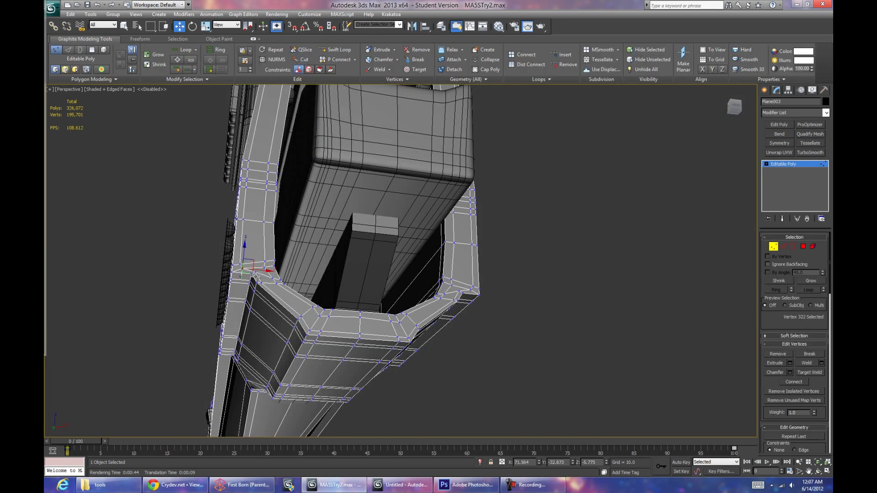
Step: Examine the support loops on the housing frame's corners and along its lower rail
{"action": "middle_click_drag", "start_coordinate": [303, 334], "coordinate": [307, 310], "text": "alt"}
{"action": "scroll", "coordinate": [295, 316], "scroll_direction": "down", "scroll_amount": 3}
{"action": "scroll", "coordinate": [292, 297], "scroll_direction": "up", "scroll_amount": 3}
{"action": "middle_click_drag", "start_coordinate": [277, 280], "coordinate": [255, 292], "text": "alt"}
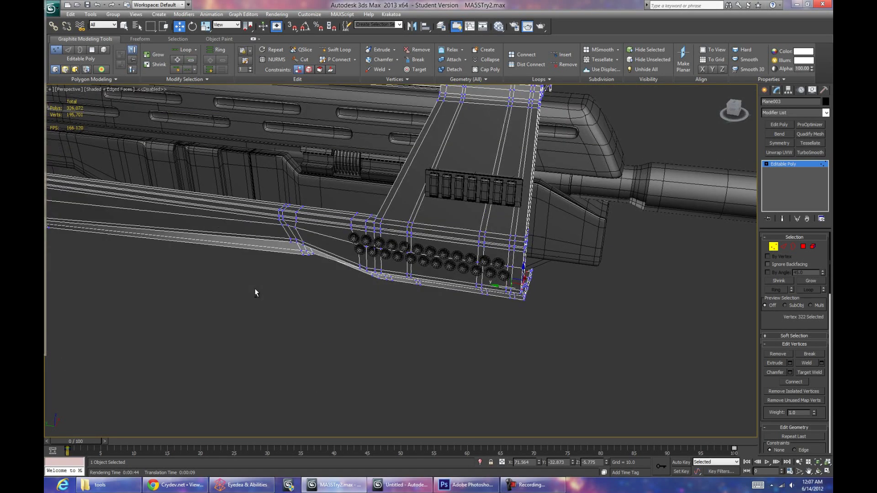
{"action": "scroll", "coordinate": [305, 212], "scroll_direction": "down", "scroll_amount": 3}
{"action": "middle_click_drag", "start_coordinate": [320, 210], "coordinate": [213, 267], "text": "alt"}
{"action": "scroll", "coordinate": [375, 291], "scroll_direction": "up", "scroll_amount": 3}
{"action": "scroll", "coordinate": [373, 274], "scroll_direction": "down", "scroll_amount": 3}
{"action": "middle_click_drag", "start_coordinate": [370, 257], "coordinate": [327, 276], "text": "alt"}
{"action": "scroll", "coordinate": [383, 322], "scroll_direction": "up", "scroll_amount": 3}
{"action": "scroll", "coordinate": [383, 321], "scroll_direction": "down", "scroll_amount": 1}
{"action": "middle_click_drag", "start_coordinate": [390, 300], "coordinate": [354, 265], "text": "alt"}
{"action": "scroll", "coordinate": [389, 311], "scroll_direction": "down", "scroll_amount": 2}
{"action": "scroll", "coordinate": [360, 258], "scroll_direction": "up", "scroll_amount": 3}
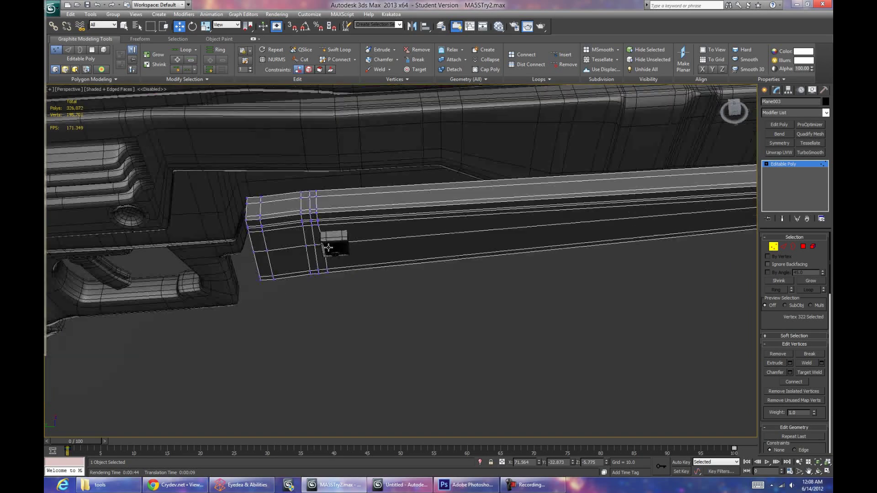
Step: Select the edge loop running along the frame's lower rail and trace its path through the housing
{"action": "scroll", "coordinate": [331, 247], "scroll_direction": "up", "scroll_amount": 5}
{"action": "middle_click_drag", "start_coordinate": [331, 246], "coordinate": [383, 275], "text": "alt"}
{"action": "scroll", "coordinate": [382, 298], "scroll_direction": "down", "scroll_amount": 5}
{"action": "key", "text": "2"}
{"action": "left_click", "coordinate": [345, 208]}
{"action": "double_click", "coordinate": [346, 258]}
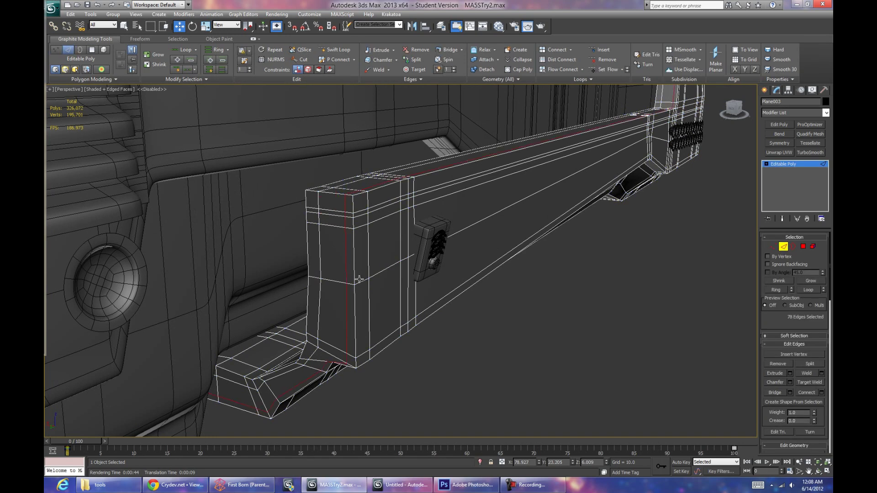
{"action": "middle_click_drag", "start_coordinate": [356, 315], "coordinate": [537, 272], "text": "alt"}
{"action": "scroll", "coordinate": [413, 272], "scroll_direction": "down", "scroll_amount": 8}
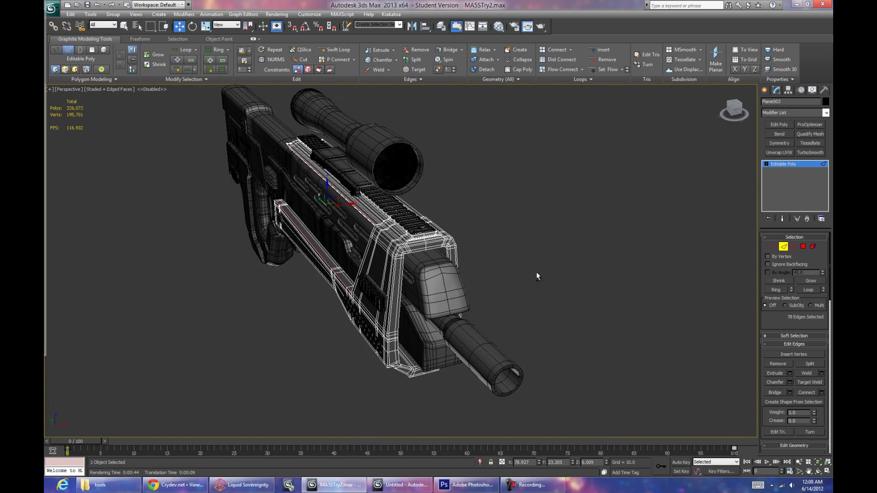
{"action": "scroll", "coordinate": [427, 242], "scroll_direction": "up", "scroll_amount": 8}
{"action": "scroll", "coordinate": [428, 241], "scroll_direction": "up", "scroll_amount": 5}
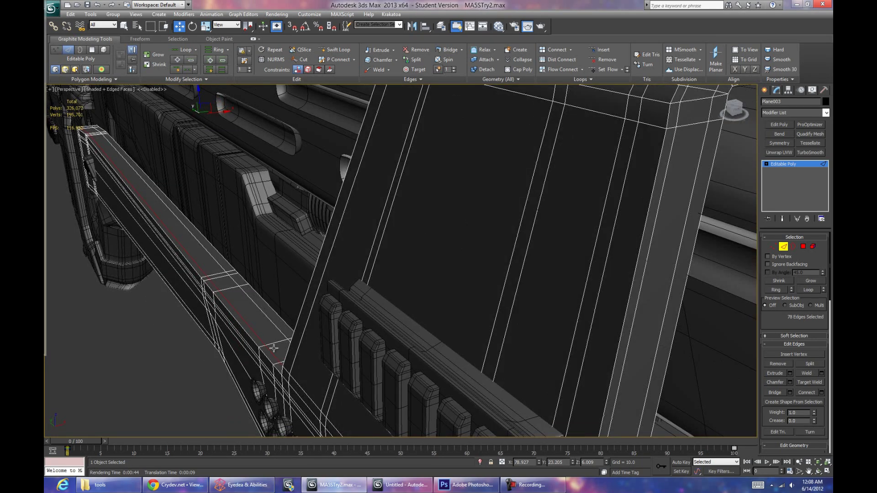
{"action": "scroll", "coordinate": [262, 189], "scroll_direction": "down", "scroll_amount": 10}
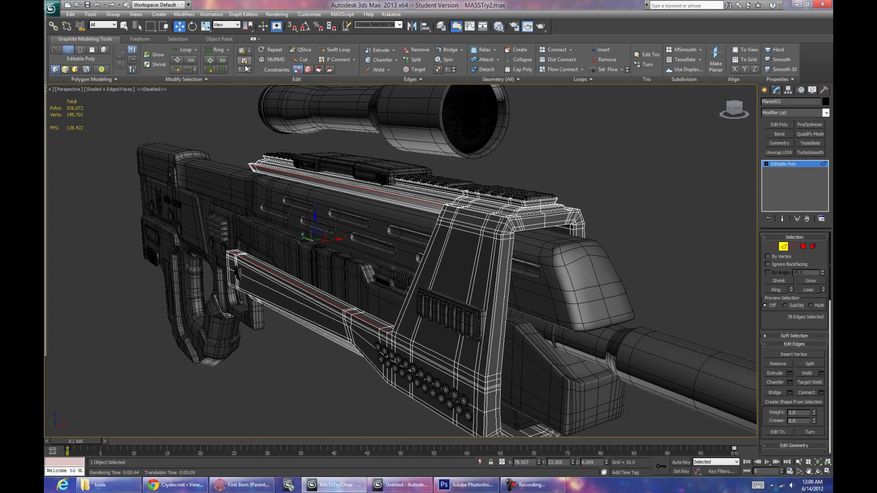
Step: Turn NURMS smoothing back on for the front housing frame, leave edge editing and hide the edged faces
{"action": "key", "text": "ctrl+BackSpace"}
{"action": "left_click", "coordinate": [783, 246]}
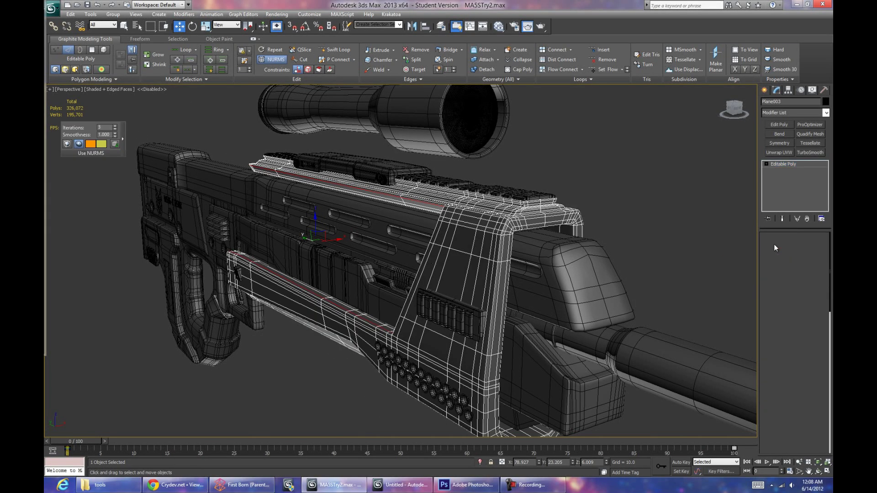
{"action": "key", "text": "F4"}
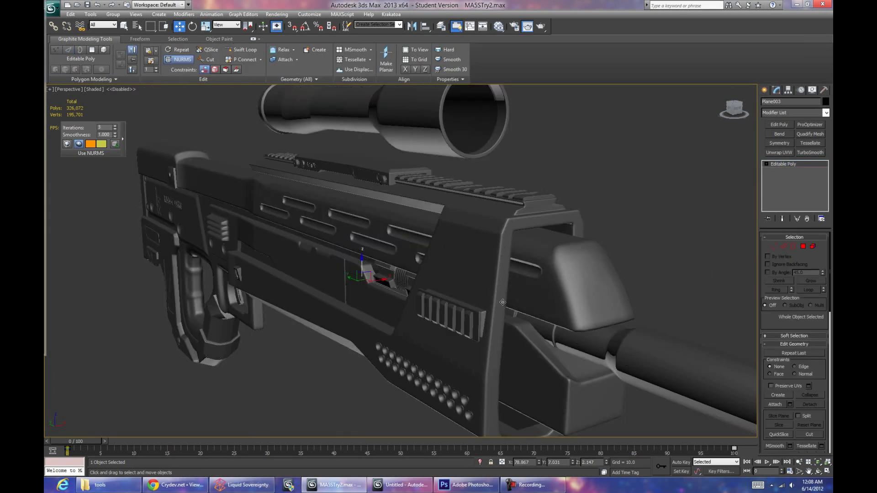
Step: Examine the smoothed corners along the rifle's rear body and side louvers in plain shading
{"action": "middle_click_drag", "start_coordinate": [564, 352], "coordinate": [615, 353], "text": "alt"}
{"action": "middle_click_drag", "start_coordinate": [233, 289], "coordinate": [475, 298]}
{"action": "middle_click_drag", "start_coordinate": [475, 298], "coordinate": [420, 338], "text": "alt"}
{"action": "scroll", "coordinate": [495, 302], "scroll_direction": "down", "scroll_amount": 5}
{"action": "scroll", "coordinate": [420, 338], "scroll_direction": "up", "scroll_amount": 6}
{"action": "left_click", "coordinate": [403, 323]}
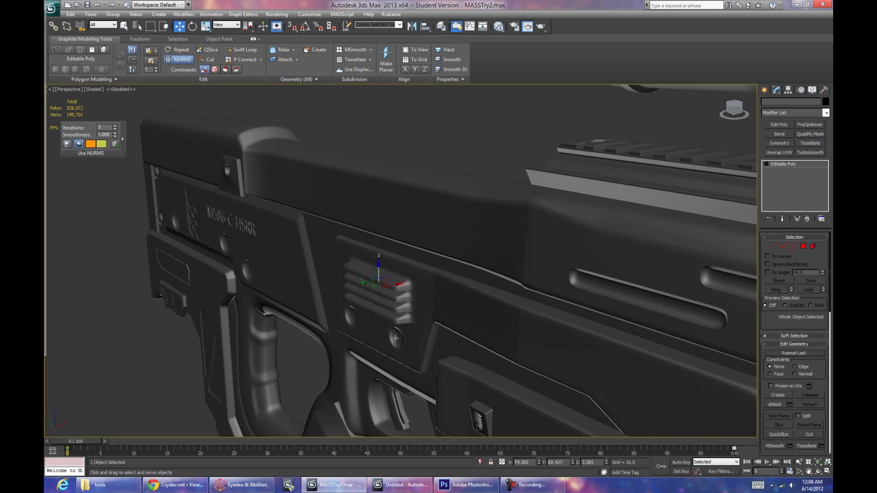
{"action": "key", "text": "z"}
{"action": "scroll", "coordinate": [404, 320], "scroll_direction": "down", "scroll_amount": 6}
{"action": "middle_click_drag", "start_coordinate": [405, 317], "coordinate": [411, 249], "text": "alt"}
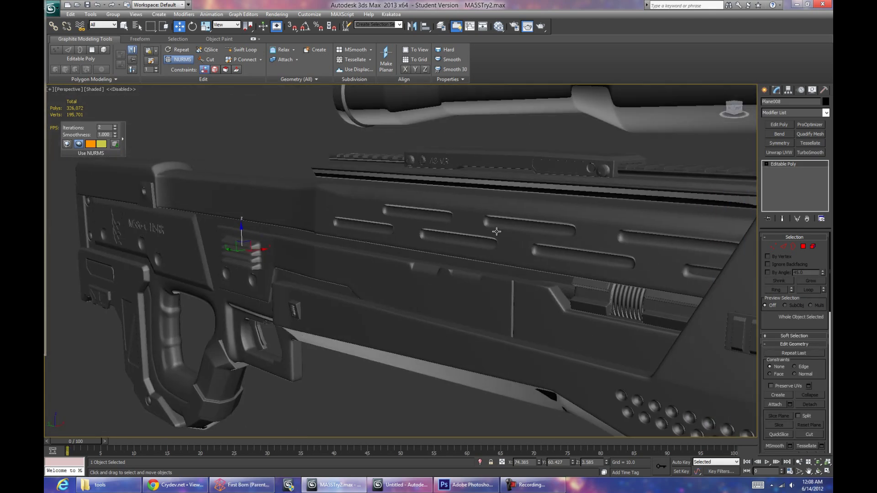
Step: Select the slot pieces along the upper handguard and compare them with edged faces on and off
{"action": "scroll", "coordinate": [410, 247], "scroll_direction": "up", "scroll_amount": 3}
{"action": "left_click", "coordinate": [396, 252]}
{"action": "key", "text": "F4"}
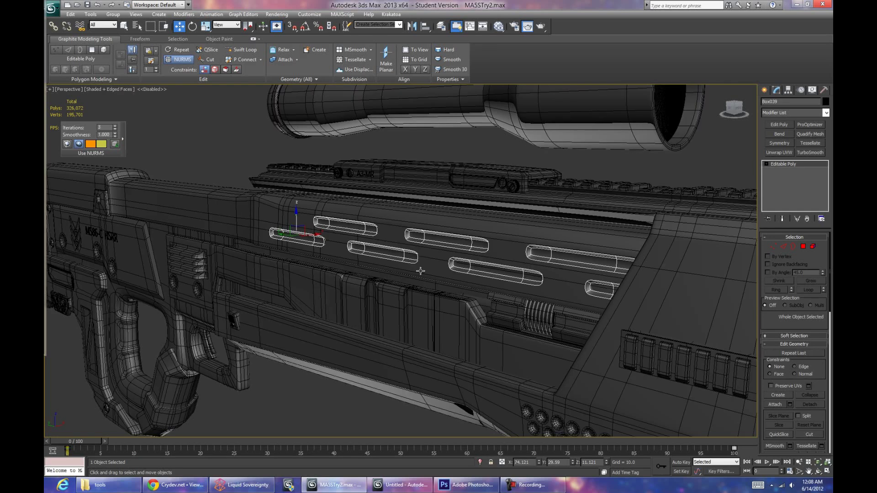
{"action": "middle_click_drag", "start_coordinate": [407, 282], "coordinate": [432, 268], "text": "alt"}
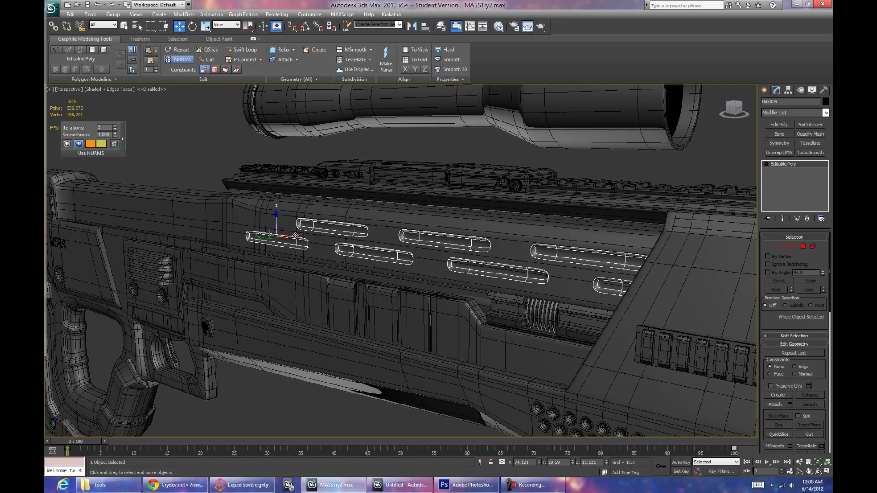
{"action": "right_click", "coordinate": [317, 237]}
{"action": "left_click", "coordinate": [440, 225]}
{"action": "key", "text": "F4"}
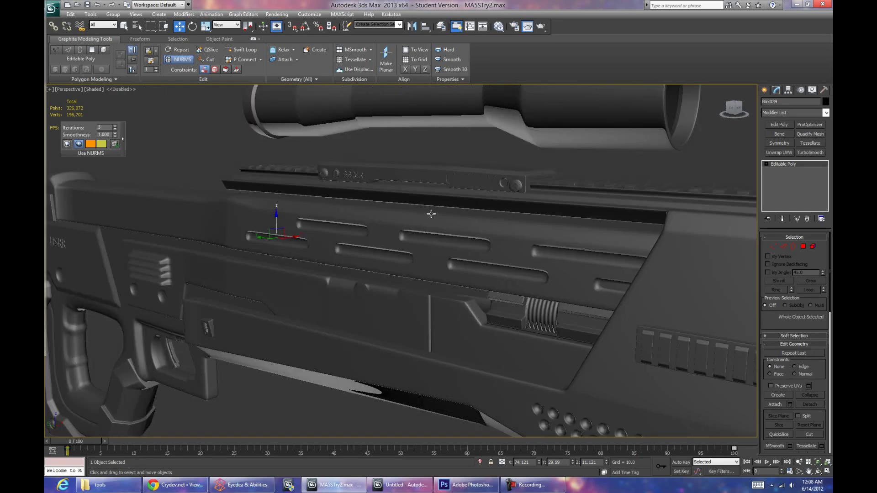
{"action": "left_click", "coordinate": [475, 244]}
{"action": "key", "text": "F4"}
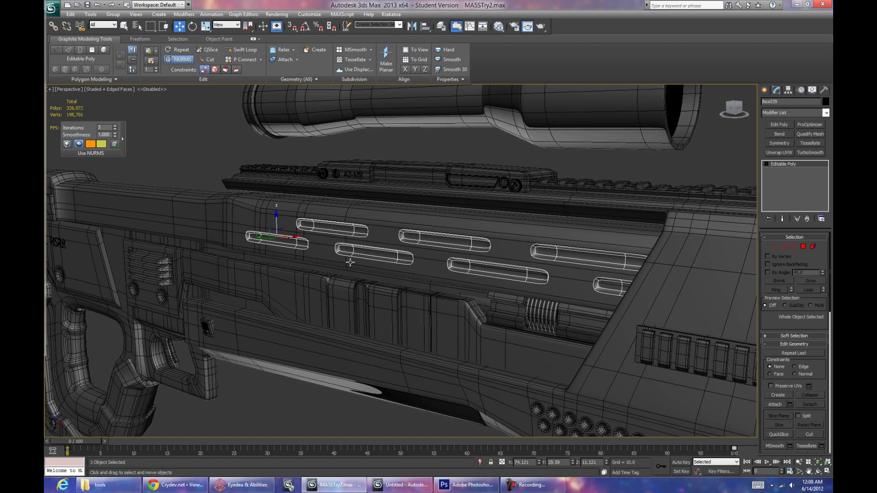
Step: Pull the slot pieces out of the handguard to expose them as separate geometry and move them back into place
{"action": "mouse_move", "coordinate": [313, 268]}
{"action": "middle_mouse_down", "text": "alt"}
{"action": "mouse_move", "coordinate": [299, 280]}
{"action": "mouse_move", "coordinate": [278, 262]}
{"action": "mouse_move", "coordinate": [466, 305]}
{"action": "mouse_move", "coordinate": [311, 283]}
{"action": "middle_mouse_up", "text": "alt"}
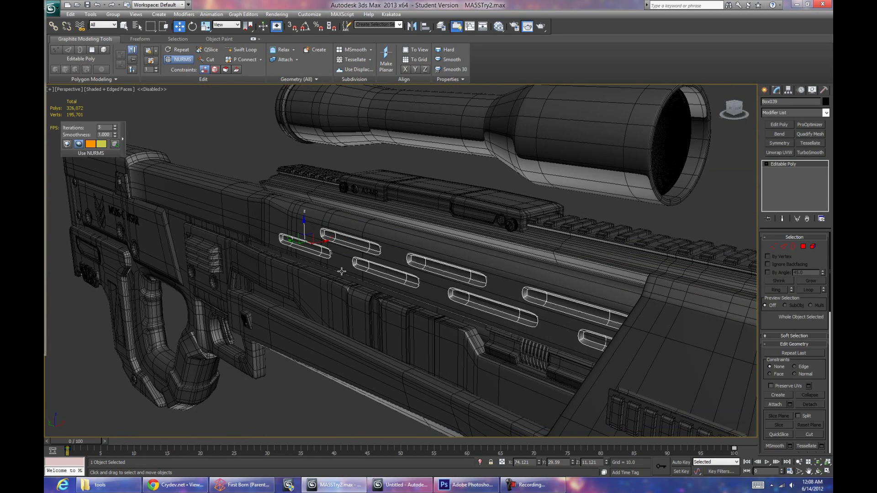
{"action": "middle_click_drag", "start_coordinate": [323, 241], "coordinate": [291, 358], "text": "alt"}
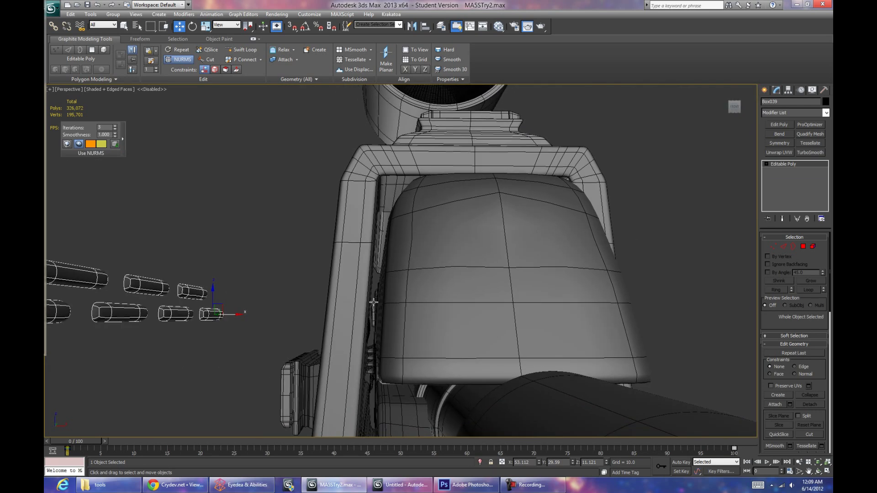
{"action": "left_click_drag", "start_coordinate": [233, 314], "coordinate": [394, 316]}
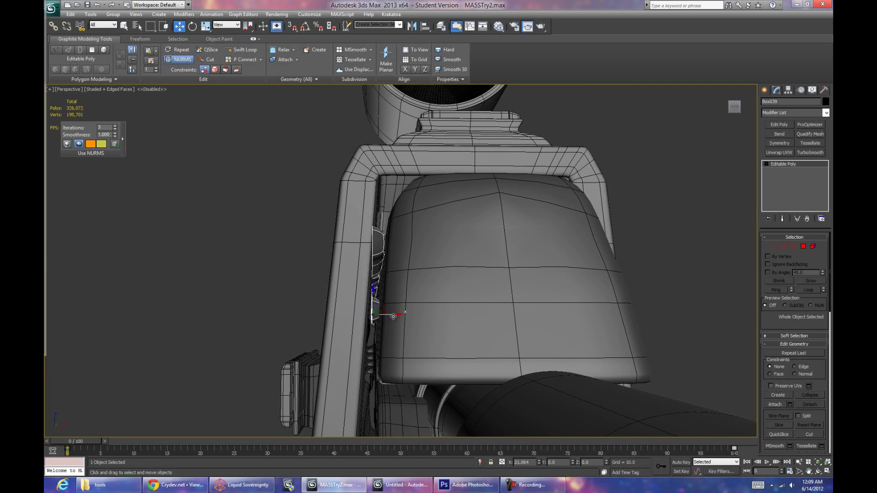
{"action": "mouse_move", "coordinate": [368, 311]}
{"action": "middle_mouse_down", "text": "alt"}
{"action": "mouse_move", "coordinate": [411, 322]}
{"action": "mouse_move", "coordinate": [438, 315]}
{"action": "middle_mouse_up", "text": "alt"}
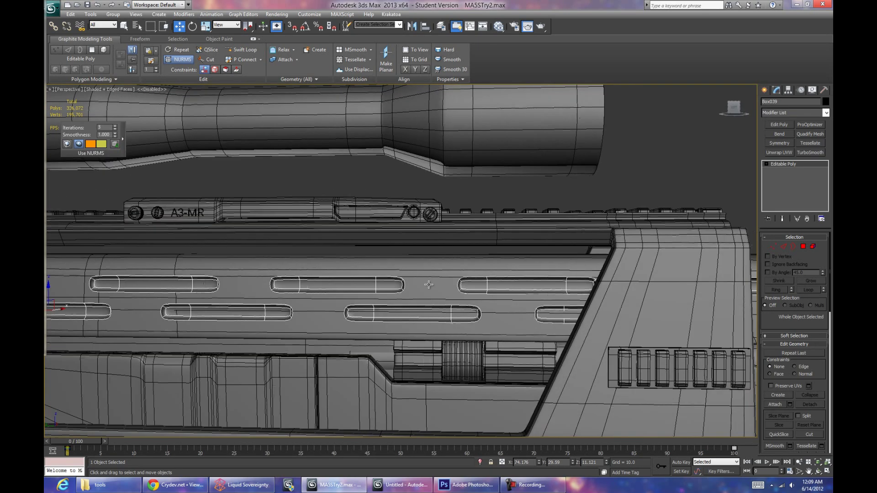
Step: Hide the edged faces and examine how the slot pieces blend into the smoothed handguard
{"action": "key", "text": "F4"}
{"action": "middle_click_drag", "start_coordinate": [621, 199], "coordinate": [438, 303], "text": "alt"}
{"action": "scroll", "coordinate": [438, 303], "scroll_direction": "up", "scroll_amount": 4}
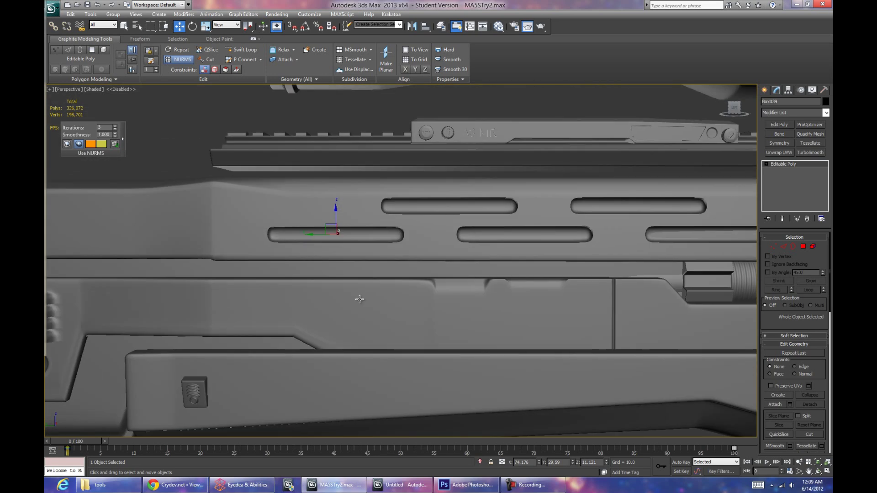
{"action": "middle_click_drag", "start_coordinate": [388, 293], "coordinate": [400, 314], "text": "alt"}
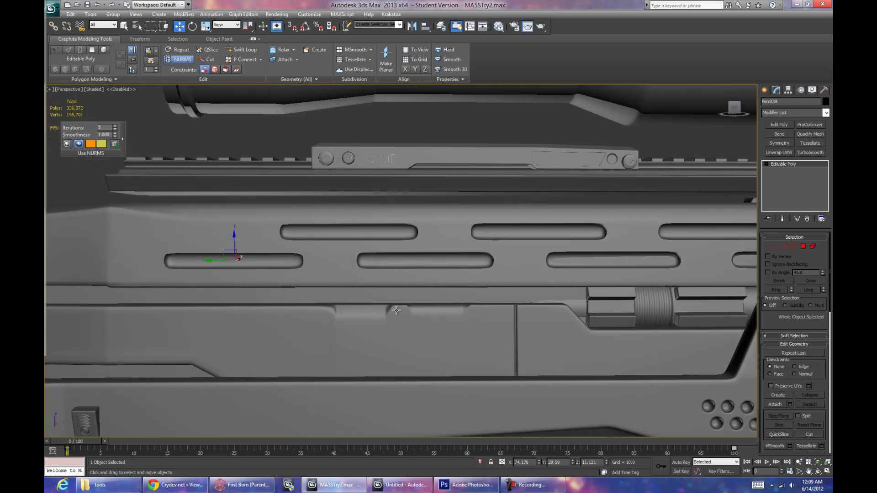
{"action": "middle_click_drag", "start_coordinate": [508, 278], "coordinate": [447, 241], "text": "alt"}
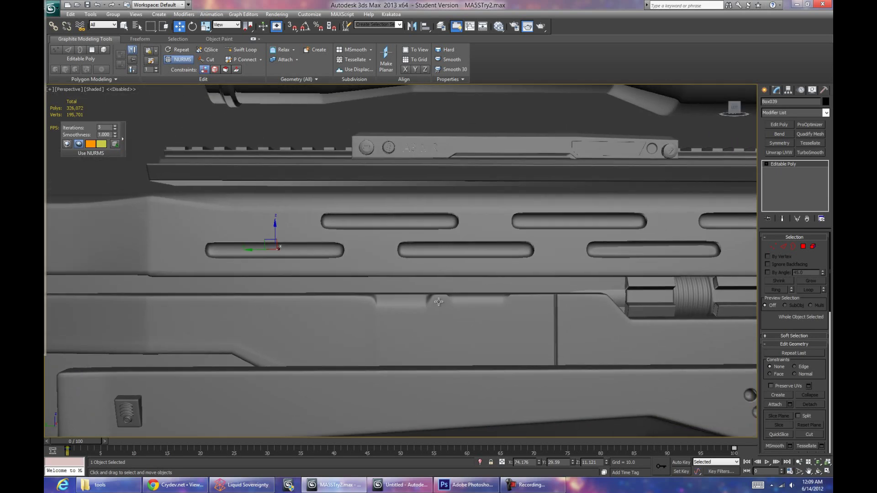
{"action": "middle_click_drag", "start_coordinate": [439, 302], "coordinate": [346, 302]}
{"action": "middle_click_drag", "start_coordinate": [565, 296], "coordinate": [598, 275], "text": "alt"}
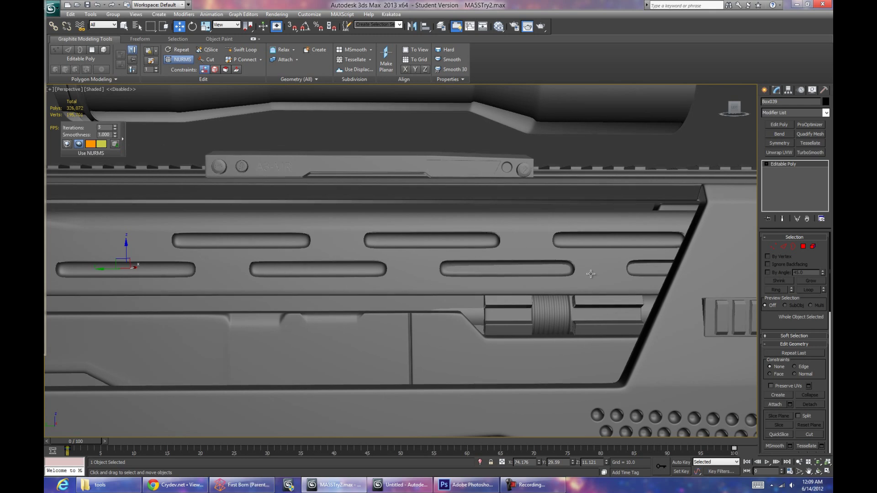
{"action": "middle_click_drag", "start_coordinate": [517, 270], "coordinate": [666, 327], "text": "alt"}
Step: Examine the emblem, round bolts and M586-C HSRR lettering on the rifle's rear side plate
{"action": "scroll", "coordinate": [388, 292], "scroll_direction": "down", "scroll_amount": 4}
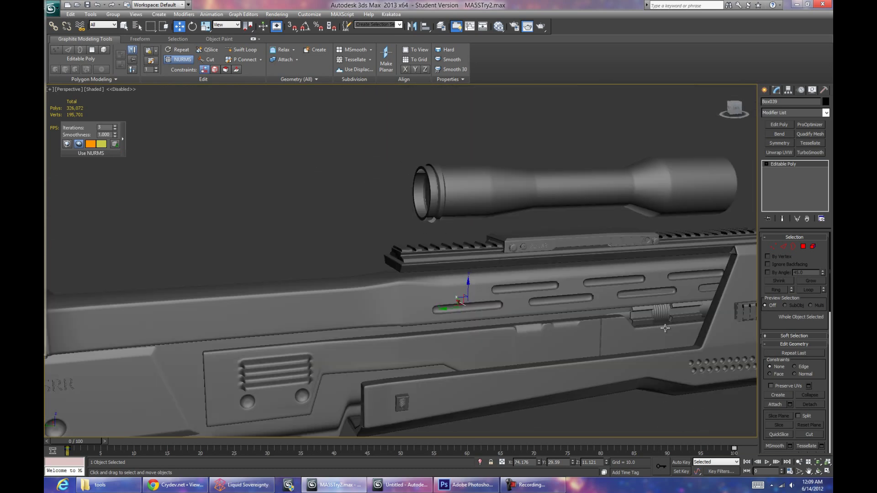
{"action": "scroll", "coordinate": [446, 325], "scroll_direction": "down", "scroll_amount": 4}
{"action": "middle_click_drag", "start_coordinate": [447, 325], "coordinate": [435, 314], "text": "alt"}
{"action": "scroll", "coordinate": [435, 314], "scroll_direction": "up", "scroll_amount": 6}
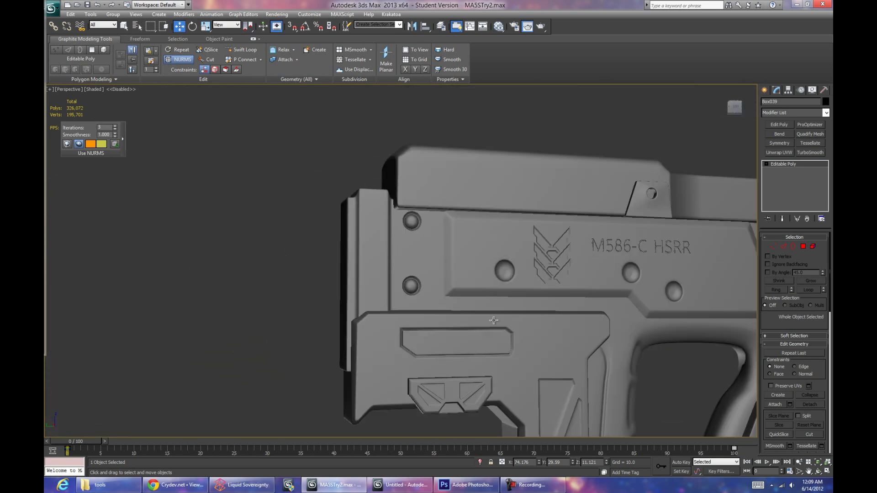
{"action": "scroll", "coordinate": [435, 312], "scroll_direction": "down", "scroll_amount": 3}
{"action": "scroll", "coordinate": [434, 311], "scroll_direction": "up", "scroll_amount": 3}
{"action": "scroll", "coordinate": [383, 343], "scroll_direction": "up", "scroll_amount": 4}
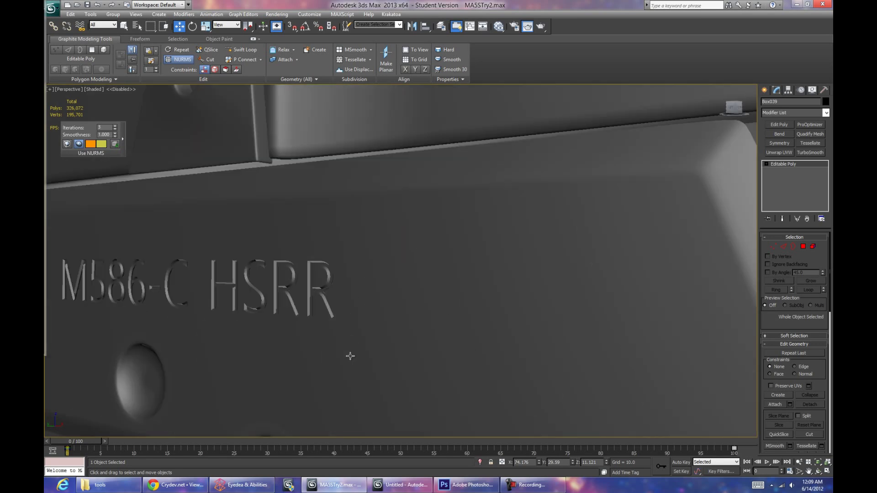
{"action": "scroll", "coordinate": [372, 311], "scroll_direction": "down", "scroll_amount": 1}
{"action": "scroll", "coordinate": [338, 261], "scroll_direction": "down", "scroll_amount": 4}
Step: Show the edged faces and select the M586-C HSRR lettering, the two bolts beneath it and the emblem together
{"action": "key", "text": "F4"}
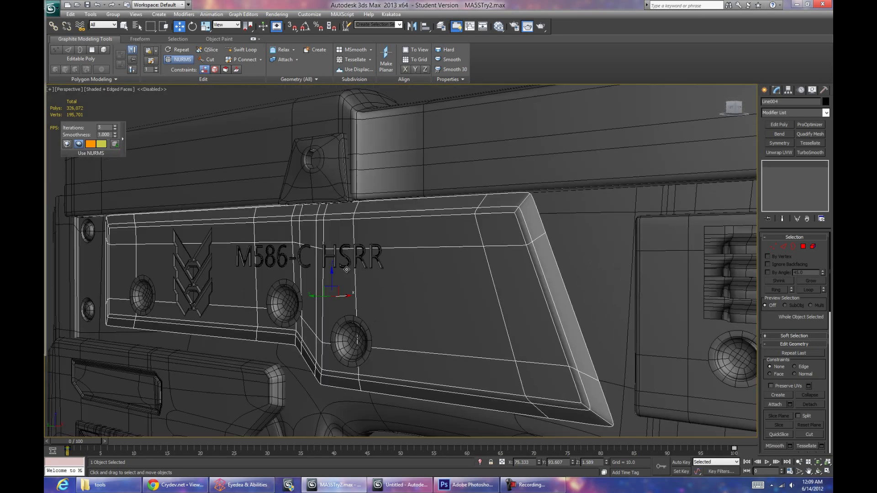
{"action": "scroll", "coordinate": [360, 260], "scroll_direction": "up", "scroll_amount": 3}
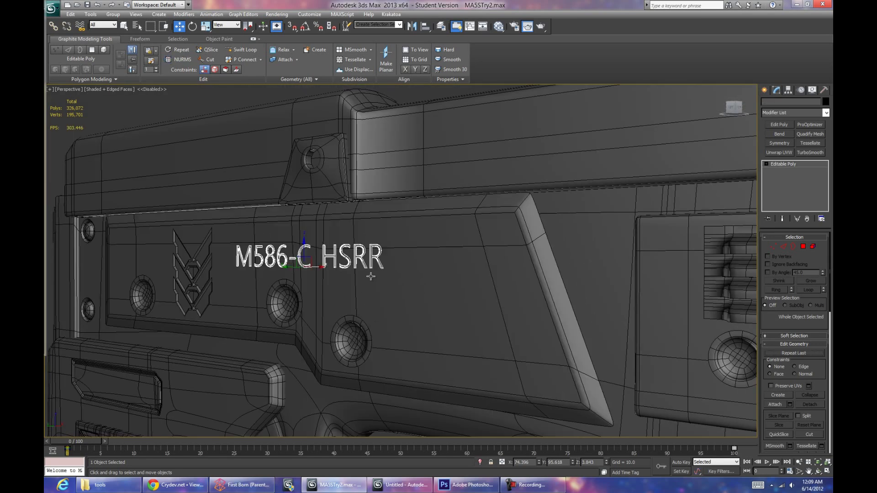
{"action": "left_click", "coordinate": [364, 338], "text": "ctrl"}
{"action": "left_click", "coordinate": [284, 302], "text": "ctrl"}
{"action": "left_click", "coordinate": [191, 277], "text": "ctrl"}
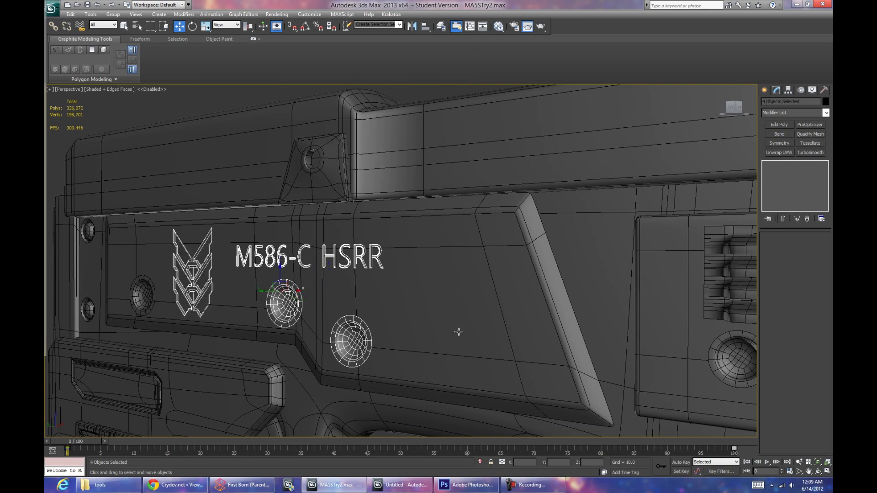
Step: Hide the edged faces and select the louvers and bolts on the side plate above the trigger
{"action": "scroll", "coordinate": [191, 276], "scroll_direction": "down", "scroll_amount": 4}
{"action": "middle_click_drag", "start_coordinate": [601, 292], "coordinate": [481, 292]}
{"action": "key", "text": "F4"}
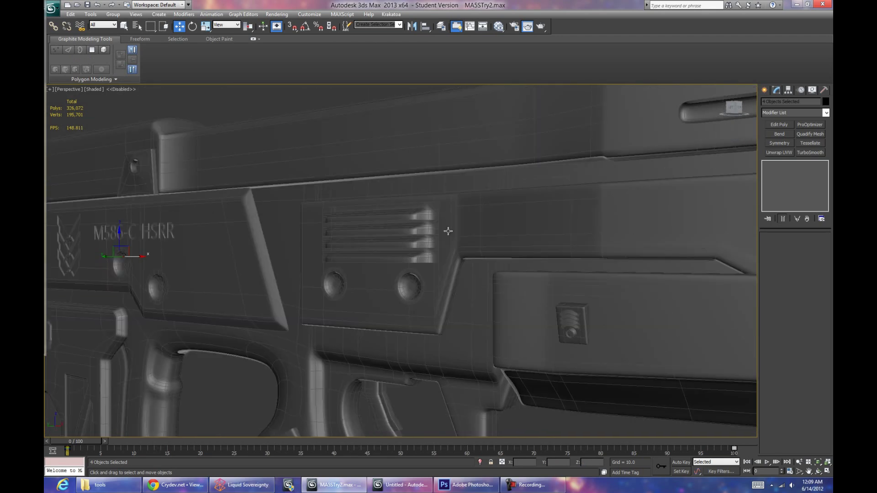
{"action": "scroll", "coordinate": [435, 247], "scroll_direction": "down", "scroll_amount": 3}
{"action": "left_click", "coordinate": [399, 257]}
{"action": "left_click", "coordinate": [398, 257], "text": "ctrl"}
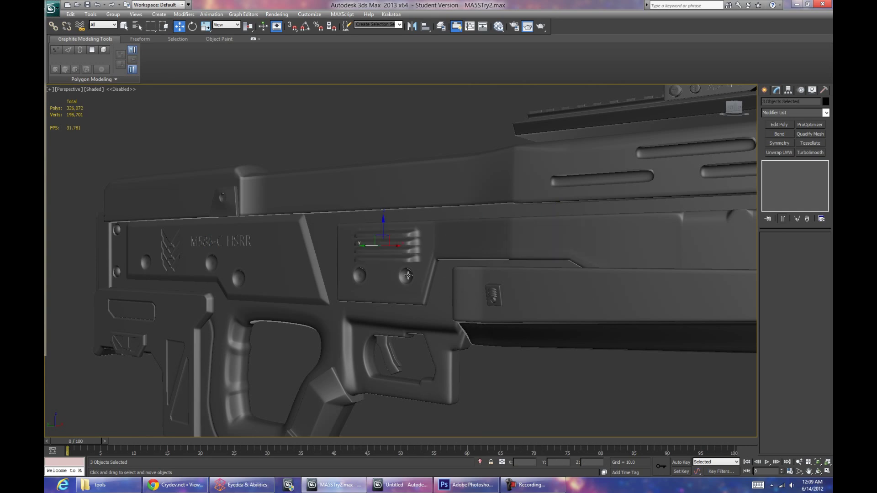
Step: Inspect the rifle's front end and switch the viewport to the Camera001 view
{"action": "scroll", "coordinate": [339, 295], "scroll_direction": "down", "scroll_amount": 10}
{"action": "mouse_move", "coordinate": [404, 268]}
{"action": "middle_mouse_down", "text": "alt"}
{"action": "mouse_move", "coordinate": [499, 268]}
{"action": "mouse_move", "coordinate": [454, 334]}
{"action": "mouse_move", "coordinate": [459, 354]}
{"action": "mouse_move", "coordinate": [411, 274]}
{"action": "middle_mouse_up", "text": "alt"}
{"action": "scroll", "coordinate": [397, 251], "scroll_direction": "up", "scroll_amount": 8}
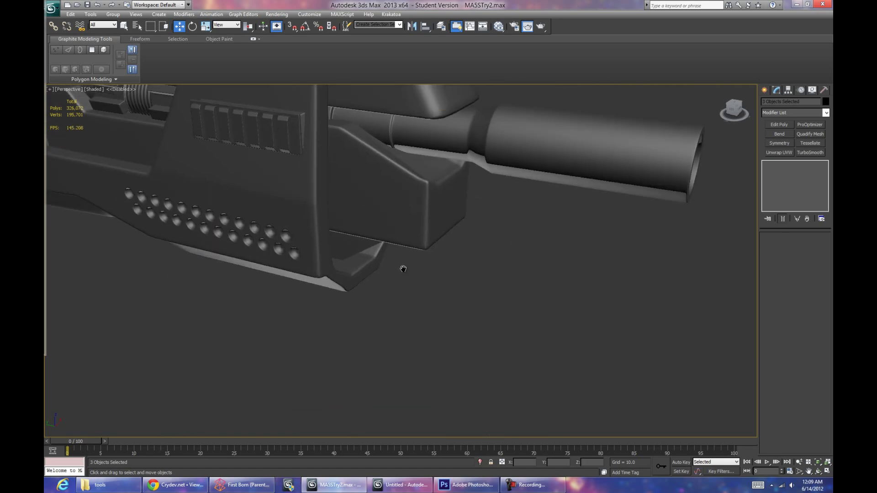
{"action": "key", "text": "c"}
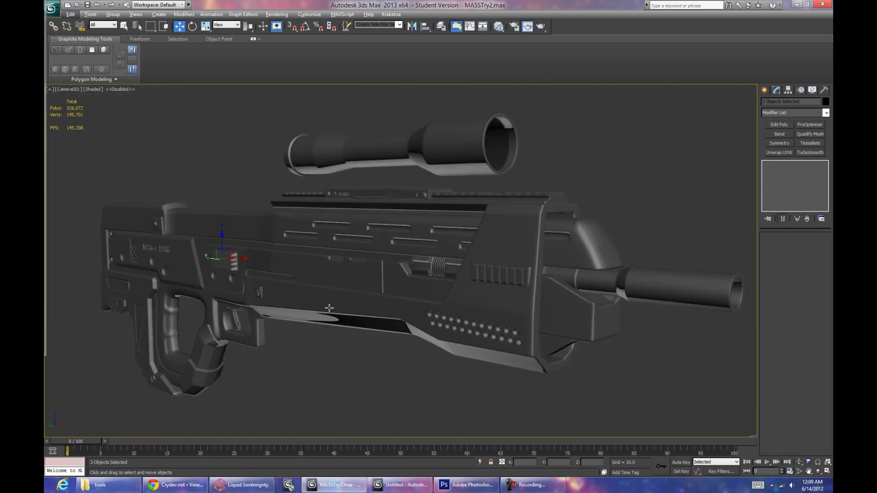
Step: Switch to the Untitled scene and bring the teal, pink and blue sample boxes into view
{"action": "left_click", "coordinate": [400, 485]}
{"action": "middle_click_drag", "start_coordinate": [395, 284], "coordinate": [556, 299], "text": "alt"}
{"action": "middle_click_drag", "start_coordinate": [437, 228], "coordinate": [354, 238]}
{"action": "scroll", "coordinate": [393, 263], "scroll_direction": "down", "scroll_amount": 4}
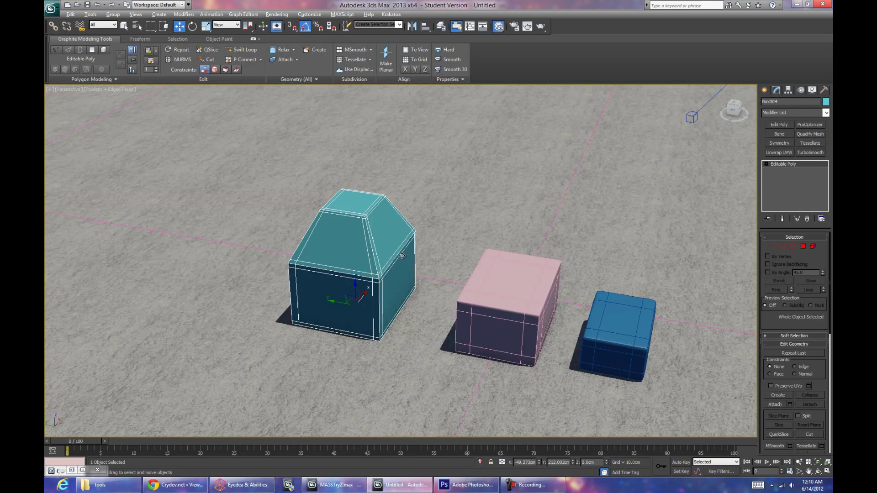
{"action": "scroll", "coordinate": [393, 263], "scroll_direction": "down", "scroll_amount": 2}
{"action": "scroll", "coordinate": [580, 233], "scroll_direction": "up", "scroll_amount": 8}
Step: Create a box about 140 cm long, 147 cm wide and 95 cm high on the open ground beside the teal box
{"action": "left_click", "coordinate": [764, 89]}
{"action": "scroll", "coordinate": [633, 190], "scroll_direction": "down", "scroll_amount": 8}
{"action": "middle_click_drag", "start_coordinate": [507, 192], "coordinate": [487, 213], "text": "alt"}
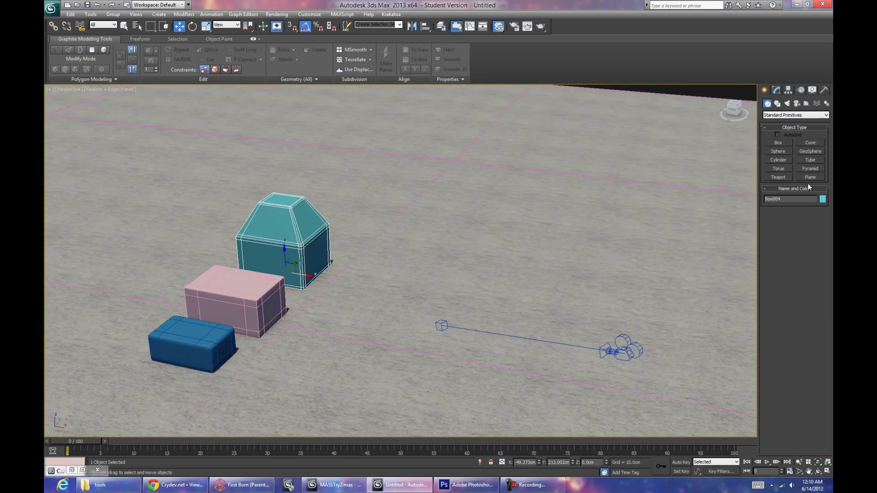
{"action": "left_click", "coordinate": [777, 144]}
{"action": "scroll", "coordinate": [333, 276], "scroll_direction": "up", "scroll_amount": 3}
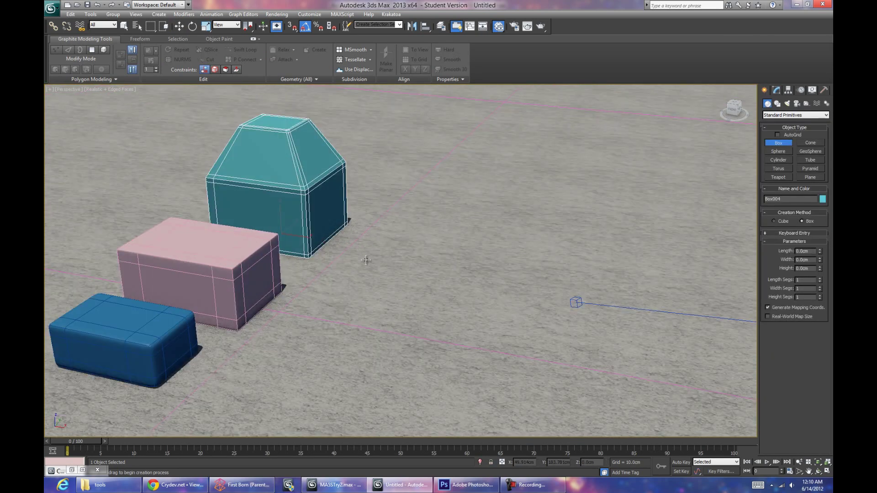
{"action": "left_click_drag", "start_coordinate": [392, 232], "coordinate": [507, 313]}
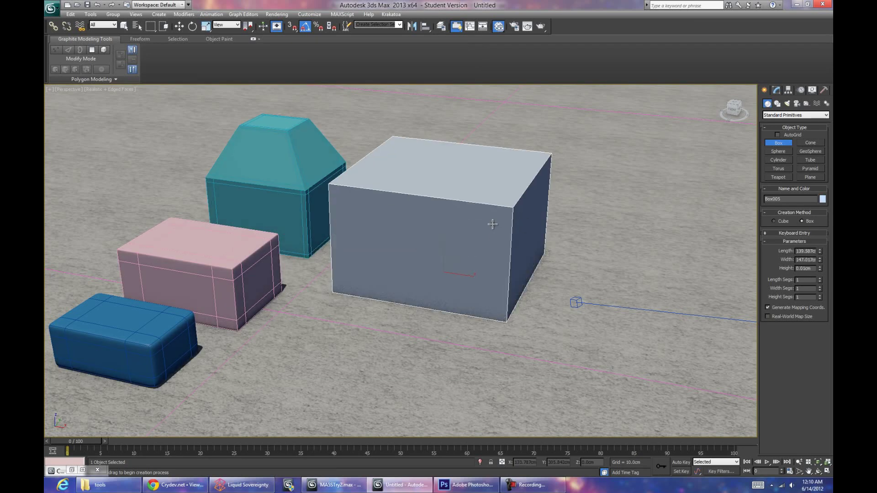
{"action": "left_click", "coordinate": [493, 225]}
{"action": "key", "text": "w"}
Step: Convert the new box to an Editable Poly
{"action": "scroll", "coordinate": [497, 258], "scroll_direction": "up", "scroll_amount": 3}
{"action": "scroll", "coordinate": [497, 258], "scroll_direction": "up", "scroll_amount": 3}
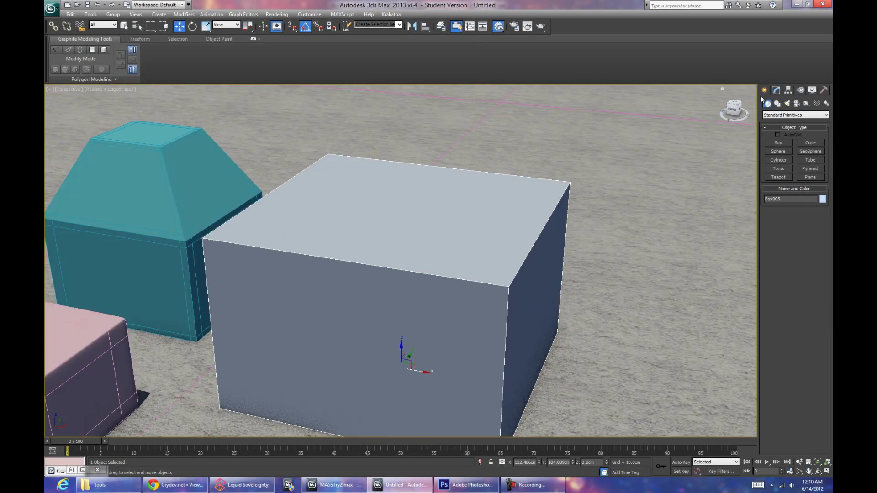
{"action": "left_click", "coordinate": [777, 90]}
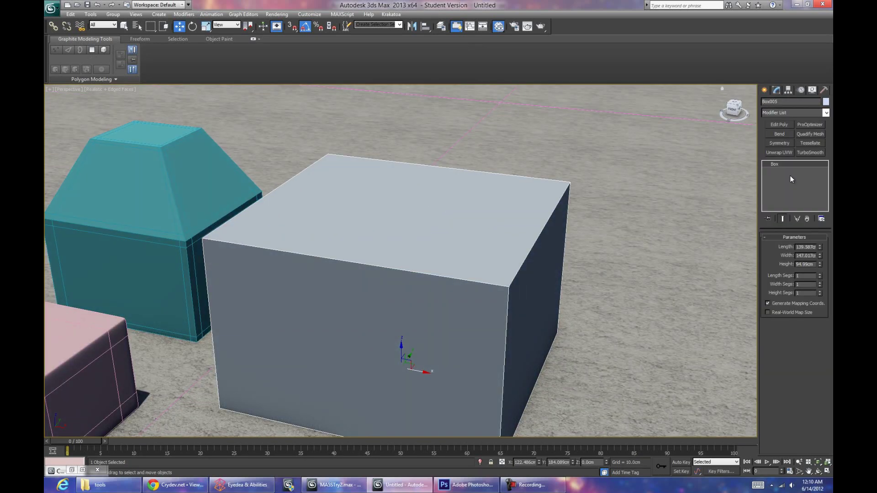
{"action": "right_click", "coordinate": [790, 174]}
{"action": "left_click", "coordinate": [794, 237]}
Step: Chamfer the new box's nearest upper corner vertex into a large triangular face
{"action": "key", "text": "1"}
{"action": "left_click", "coordinate": [509, 287]}
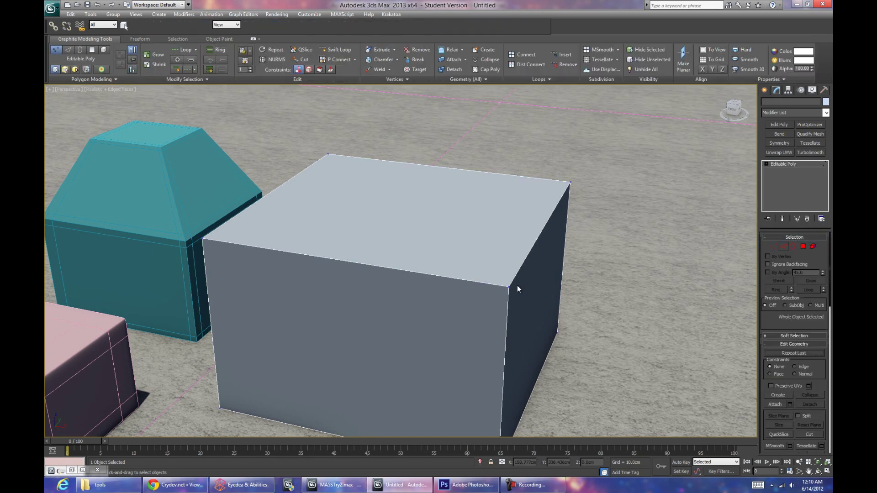
{"action": "left_click", "coordinate": [789, 372]}
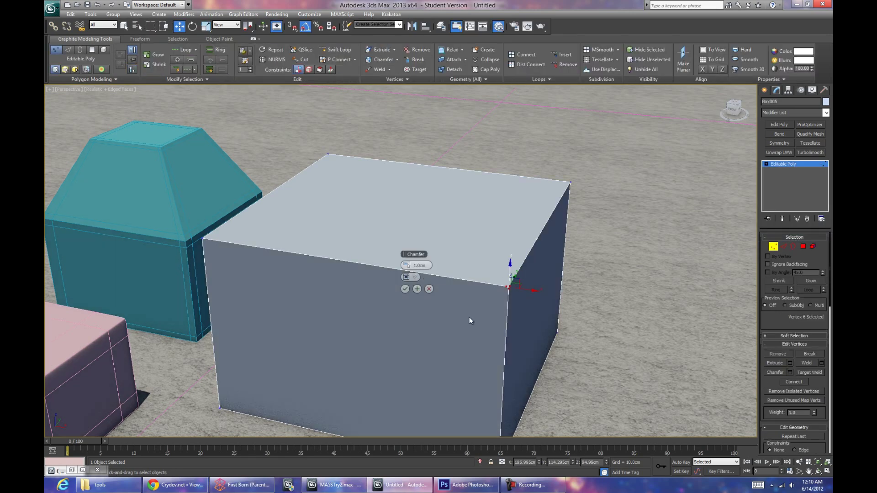
{"action": "left_click_drag", "start_coordinate": [405, 271], "coordinate": [551, 271]}
{"action": "left_click", "coordinate": [405, 288]}
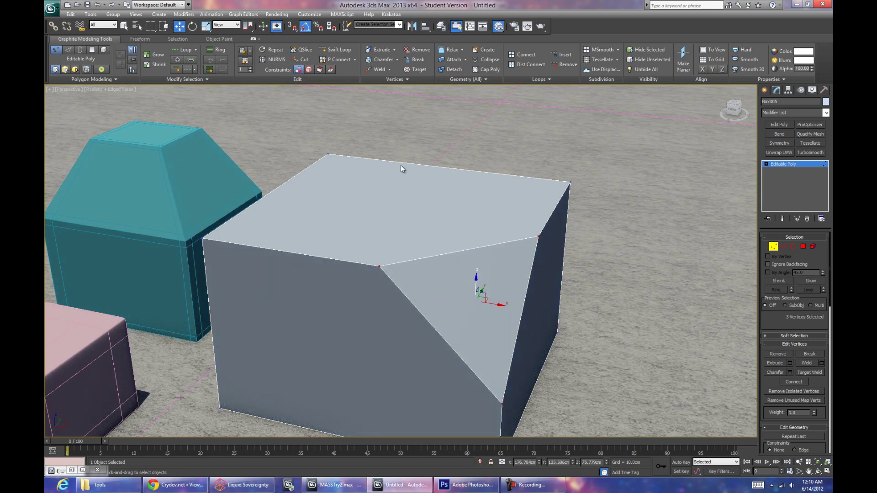
Step: Insert a Swift Loop around the box's unchamfered sides, a short distance below its top edges
{"action": "left_click", "coordinate": [337, 49]}
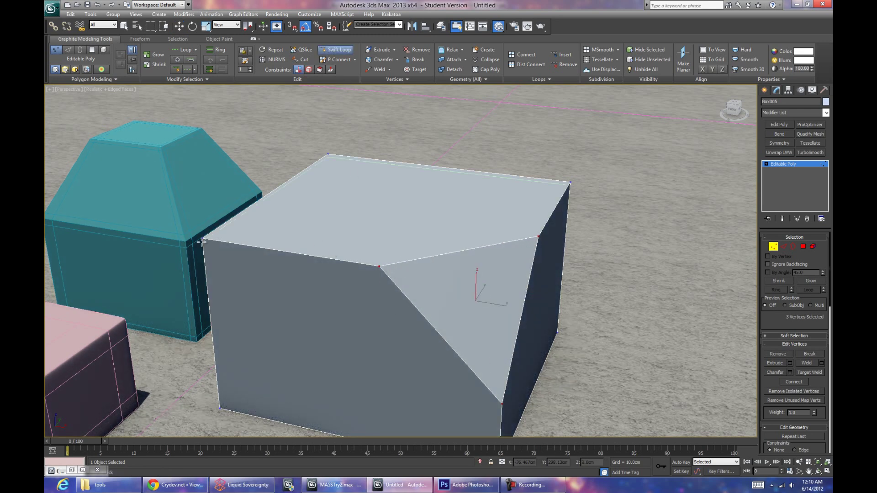
{"action": "middle_click_drag", "start_coordinate": [147, 324], "coordinate": [213, 314]}
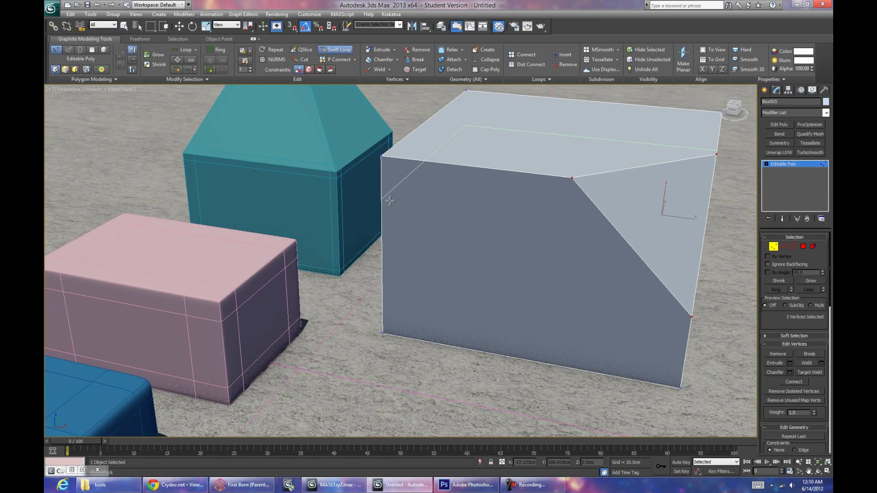
{"action": "middle_click_drag", "start_coordinate": [520, 232], "coordinate": [494, 232], "text": "alt"}
{"action": "right_click", "coordinate": [494, 232]}
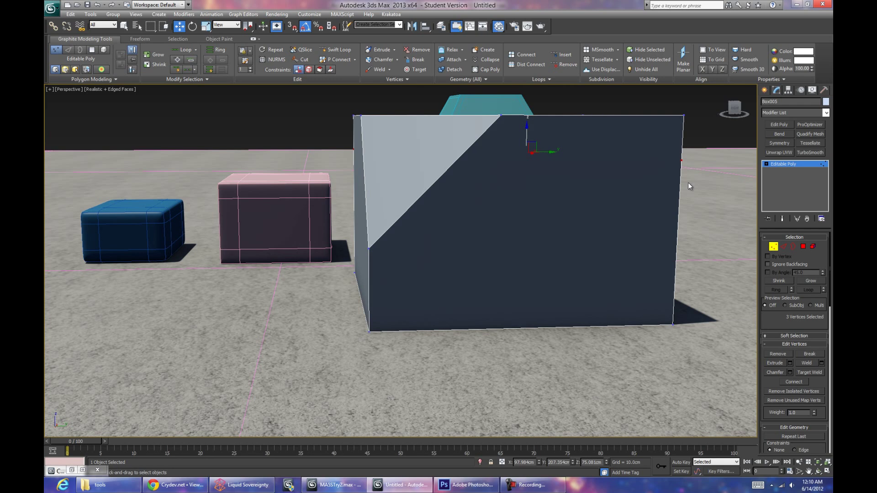
{"action": "middle_click_drag", "start_coordinate": [371, 307], "coordinate": [566, 248], "text": "alt"}
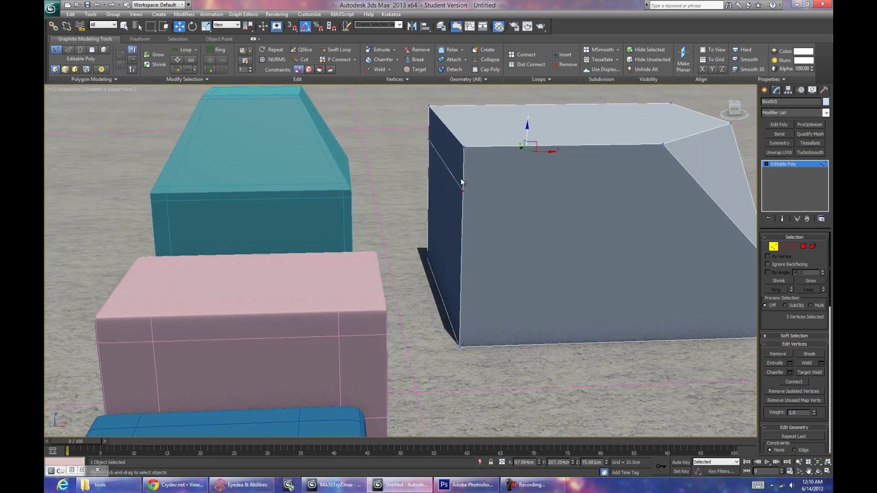
Step: Select the two split edges of the vertical corner where the loop ends and try to continue it with Swift Loop
{"action": "key", "text": "2"}
{"action": "left_click", "coordinate": [464, 165]}
{"action": "left_click", "coordinate": [463, 206], "text": "ctrl"}
{"action": "scroll", "coordinate": [572, 242], "scroll_direction": "down", "scroll_amount": 3}
{"action": "middle_click_drag", "start_coordinate": [572, 242], "coordinate": [366, 266], "text": "alt"}
{"action": "left_click", "coordinate": [337, 50]}
{"action": "left_click", "coordinate": [319, 304]}
{"action": "key", "text": "w"}
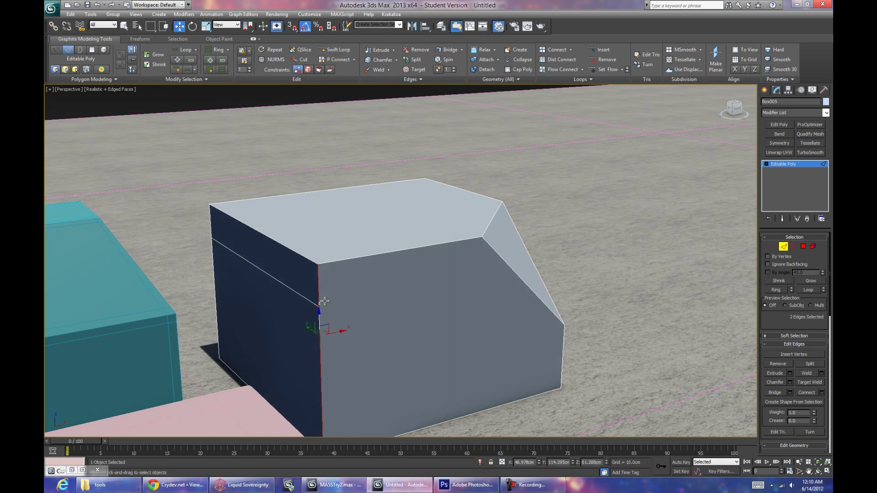
Step: Cut support edges across the front face from the loop's end, following the chamfer's slanted edge and down to the box's bottom edge
{"action": "middle_click_drag", "start_coordinate": [420, 322], "coordinate": [336, 102], "text": "alt"}
{"action": "left_click", "coordinate": [302, 59]}
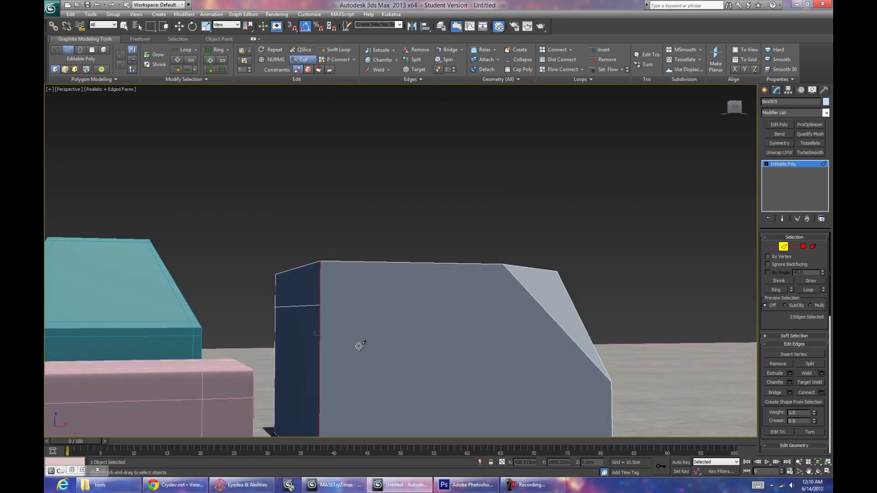
{"action": "left_click", "coordinate": [320, 304]}
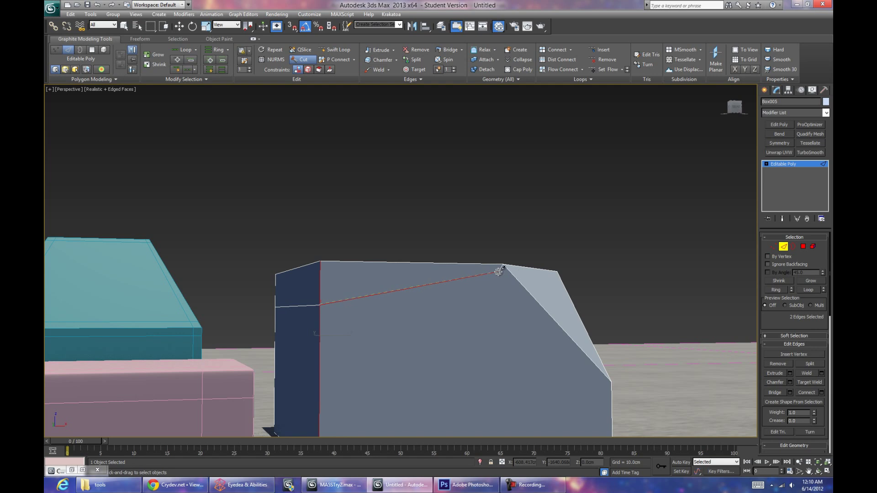
{"action": "left_click", "coordinate": [498, 271]}
{"action": "left_click", "coordinate": [605, 385]}
{"action": "middle_click_drag", "start_coordinate": [605, 386], "coordinate": [535, 366], "text": "alt"}
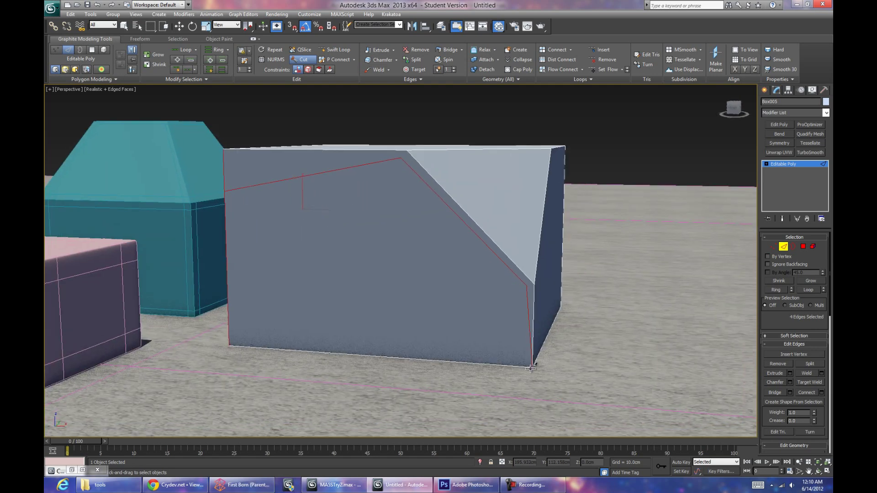
{"action": "left_click", "coordinate": [528, 285]}
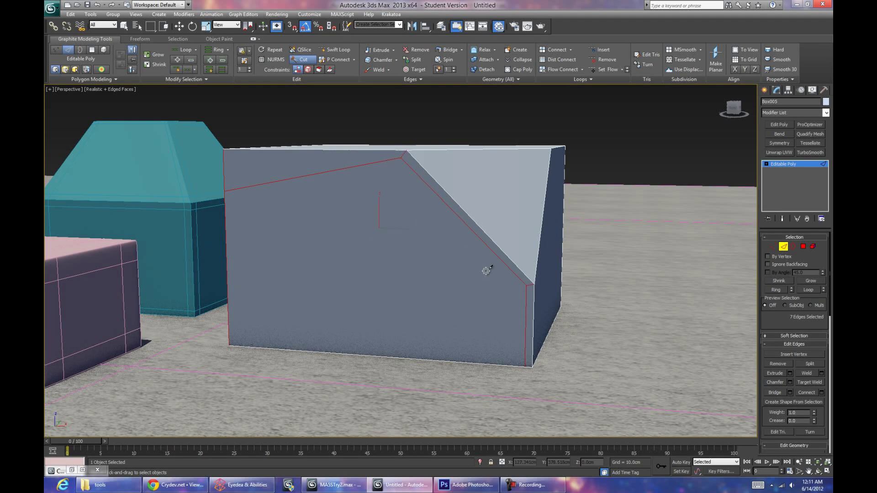
{"action": "middle_click_drag", "start_coordinate": [455, 249], "coordinate": [500, 258], "text": "alt"}
{"action": "key", "text": "w"}
{"action": "left_click", "coordinate": [530, 306]}
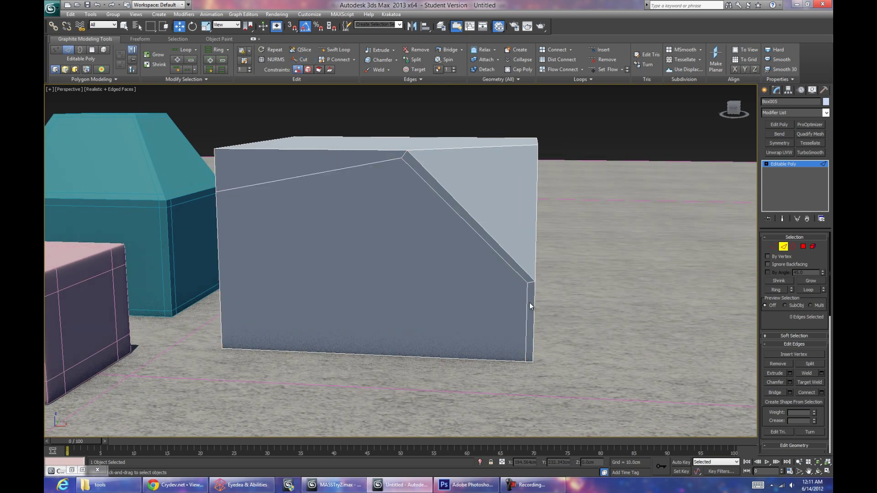
Step: Raise the support loop's corner vertices to sit just below the box's top edges
{"action": "key", "text": "1"}
{"action": "middle_click_drag", "start_coordinate": [226, 195], "coordinate": [326, 200], "text": "alt"}
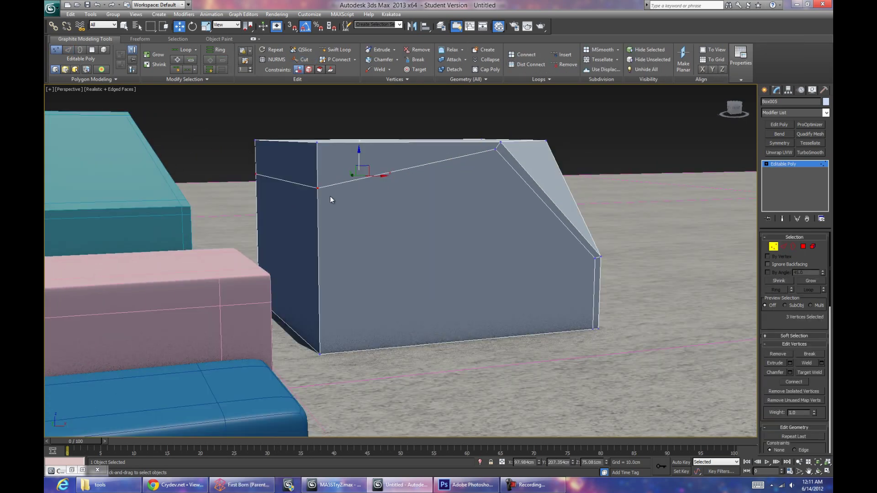
{"action": "left_click_drag", "start_coordinate": [317, 165], "coordinate": [317, 131]}
{"action": "left_click", "coordinate": [254, 172]}
{"action": "left_click_drag", "start_coordinate": [251, 166], "coordinate": [248, 121]}
{"action": "middle_click_drag", "start_coordinate": [552, 303], "coordinate": [424, 292], "text": "alt"}
{"action": "left_click_drag", "start_coordinate": [358, 183], "coordinate": [350, 144]}
{"action": "middle_click_drag", "start_coordinate": [350, 143], "coordinate": [330, 154], "text": "alt"}
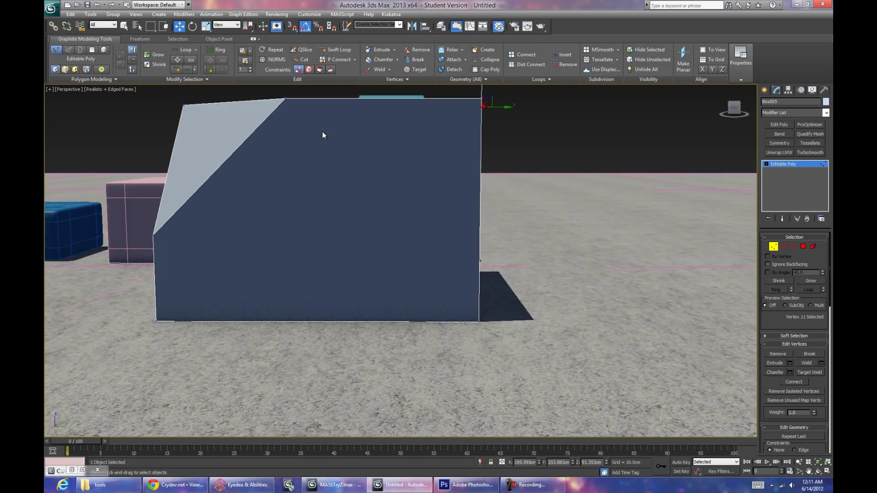
Step: Cut matching support edges on the other chamfered side face, just inside its top edge and the chamfer's slanted edge
{"action": "left_click", "coordinate": [308, 59]}
{"action": "left_click", "coordinate": [480, 107]}
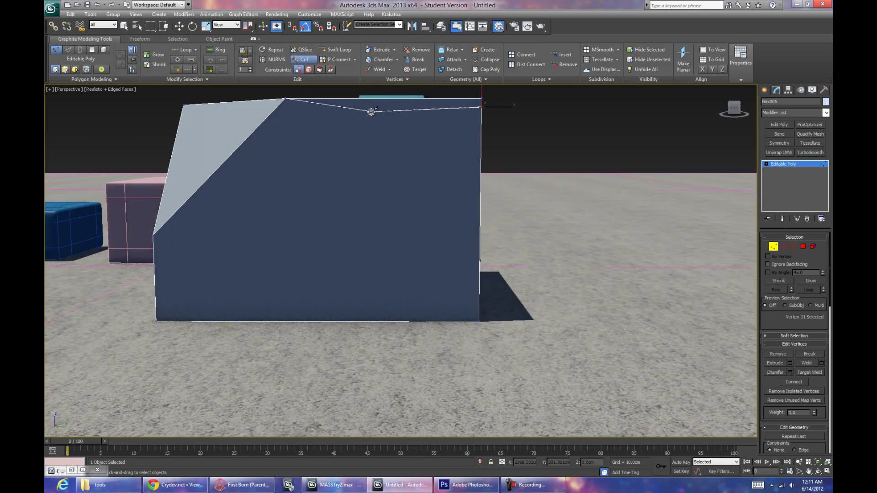
{"action": "left_click", "coordinate": [288, 104]}
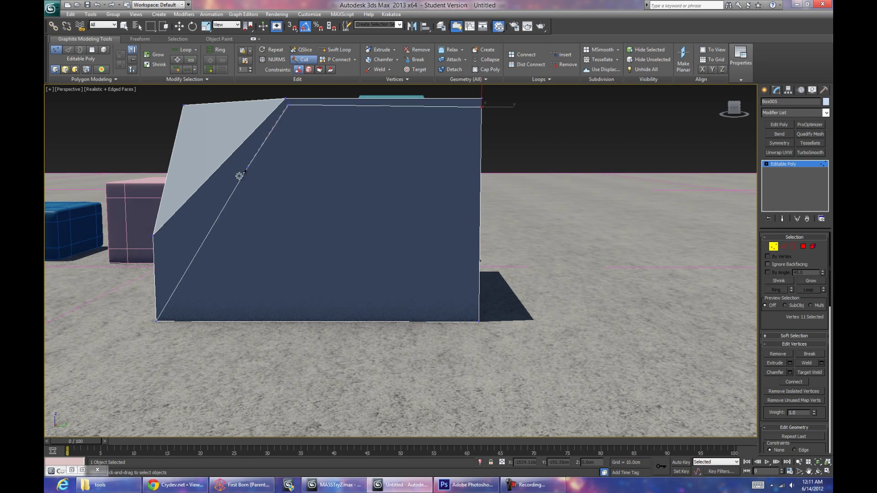
{"action": "left_click", "coordinate": [155, 236]}
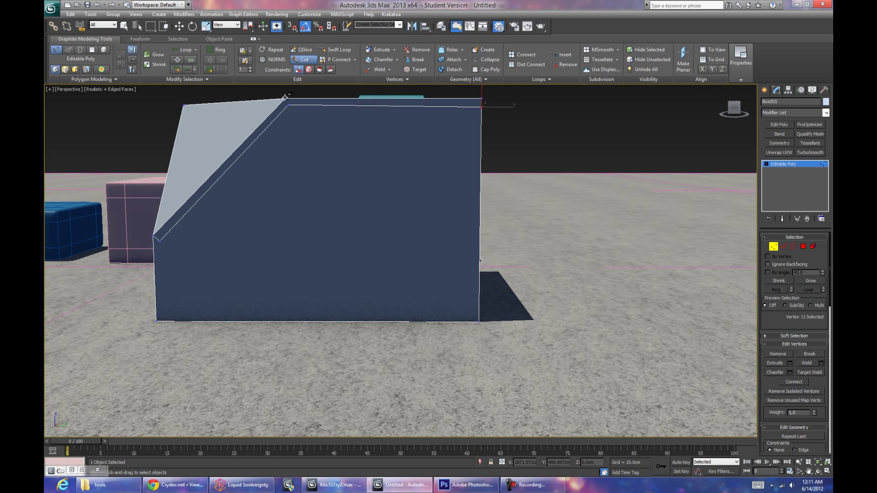
{"action": "left_click", "coordinate": [160, 240]}
Step: Try to cut a support edge across the box's underside from its front corner, checking the mesh in wireframe
{"action": "middle_click_drag", "start_coordinate": [214, 318], "coordinate": [157, 324], "text": "alt"}
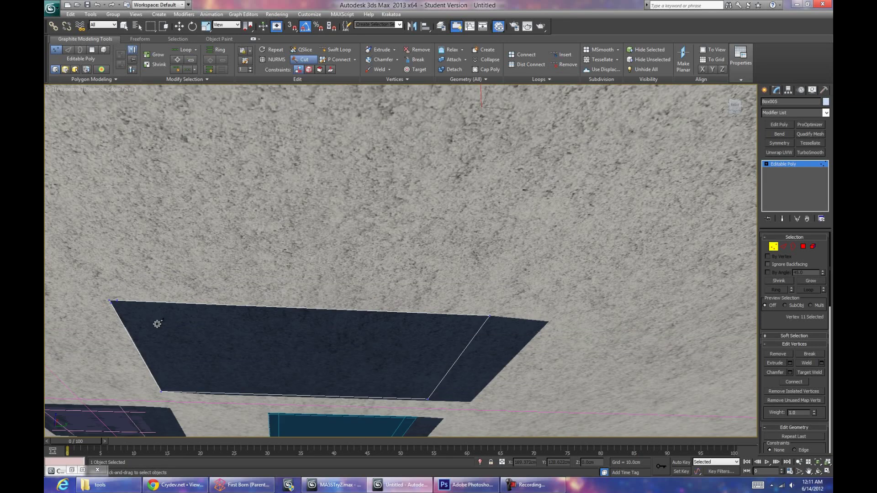
{"action": "left_click", "coordinate": [114, 301]}
{"action": "key", "text": "F3"}
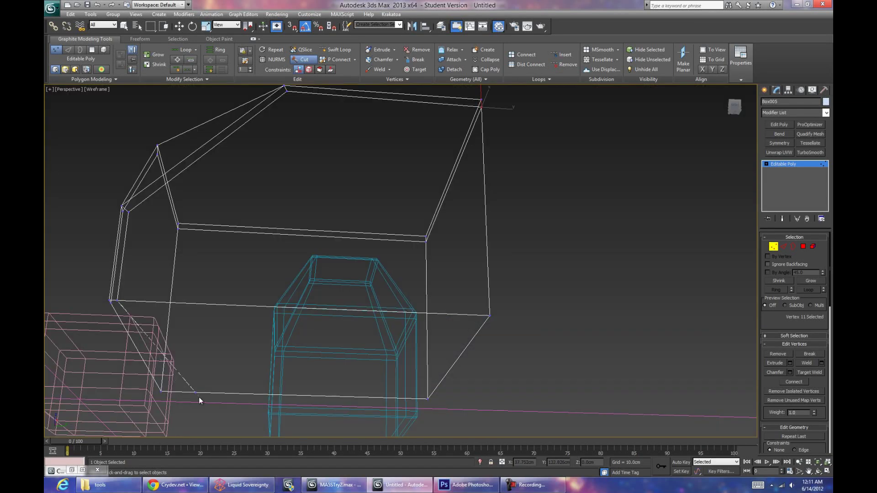
{"action": "key", "text": "F3"}
{"action": "mouse_move", "coordinate": [178, 392]}
{"action": "middle_mouse_down", "text": "alt"}
{"action": "mouse_move", "coordinate": [213, 341]}
{"action": "mouse_move", "coordinate": [256, 335]}
{"action": "middle_mouse_up", "text": "alt"}
{"action": "key", "text": "w"}
{"action": "scroll", "coordinate": [320, 337], "scroll_direction": "down", "scroll_amount": 5}
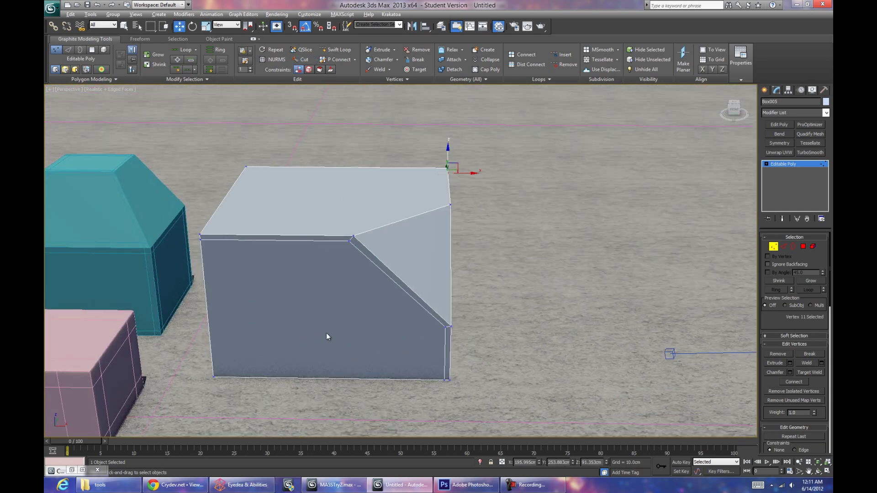
Step: Preview the cut box with NURMS smoothing and its control cage hidden, and switch the smoothing off again
{"action": "left_click", "coordinate": [274, 60]}
{"action": "middle_click_drag", "start_coordinate": [421, 295], "coordinate": [402, 259], "text": "alt"}
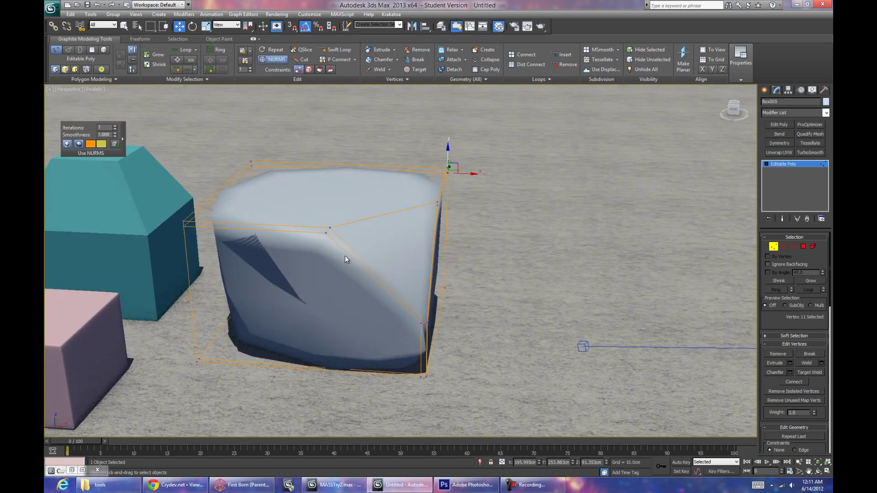
{"action": "left_click", "coordinate": [78, 144]}
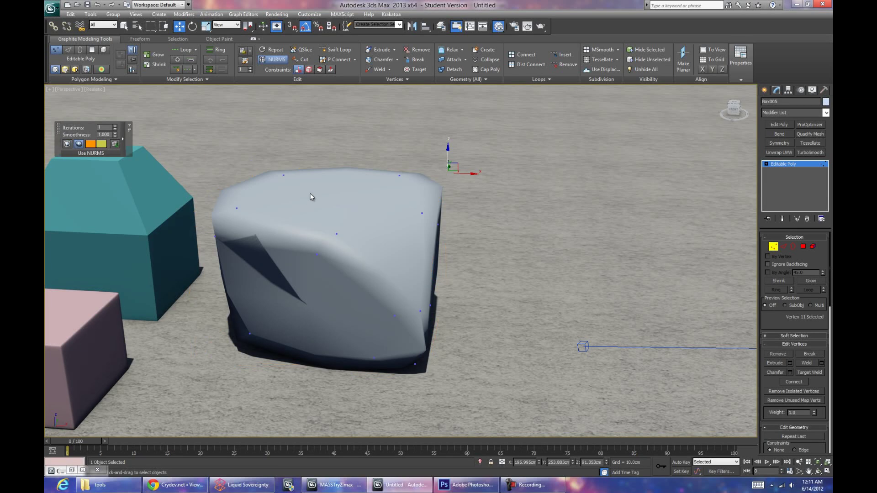
{"action": "key", "text": "F4"}
{"action": "left_click", "coordinate": [270, 60]}
{"action": "mouse_move", "coordinate": [392, 256]}
{"action": "middle_mouse_down", "text": "alt"}
{"action": "mouse_move", "coordinate": [415, 260]}
{"action": "mouse_move", "coordinate": [399, 262]}
{"action": "middle_mouse_up", "text": "alt"}
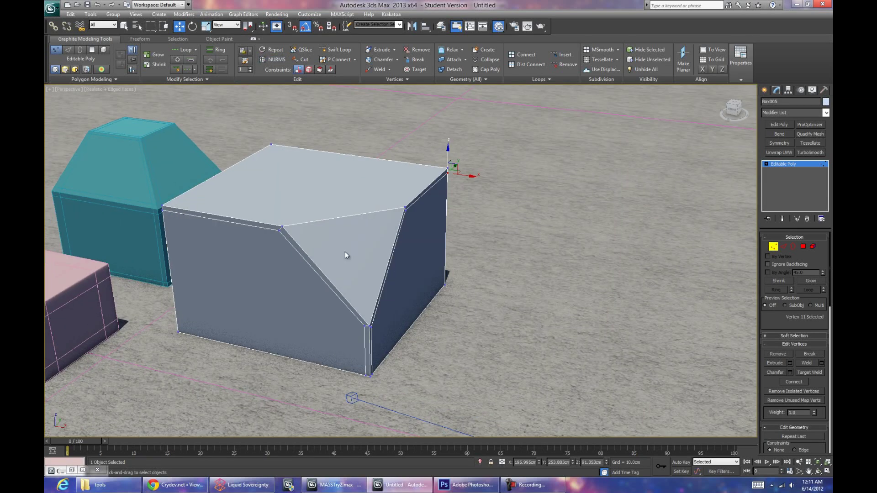
Step: Undo the support loop and cuts on the box, back to its plain chamfered corner
{"action": "left_click", "coordinate": [337, 50]}
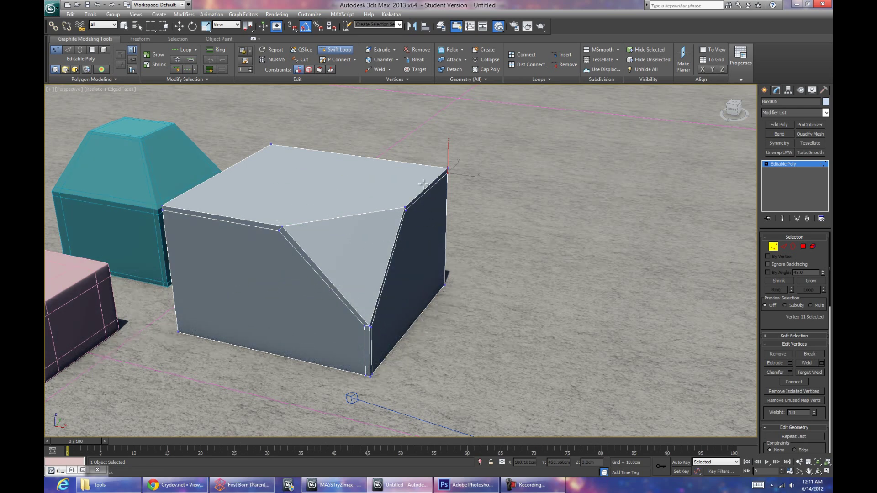
{"action": "right_click", "coordinate": [251, 166]}
{"action": "middle_click_drag", "start_coordinate": [250, 166], "coordinate": [303, 205], "text": "alt"}
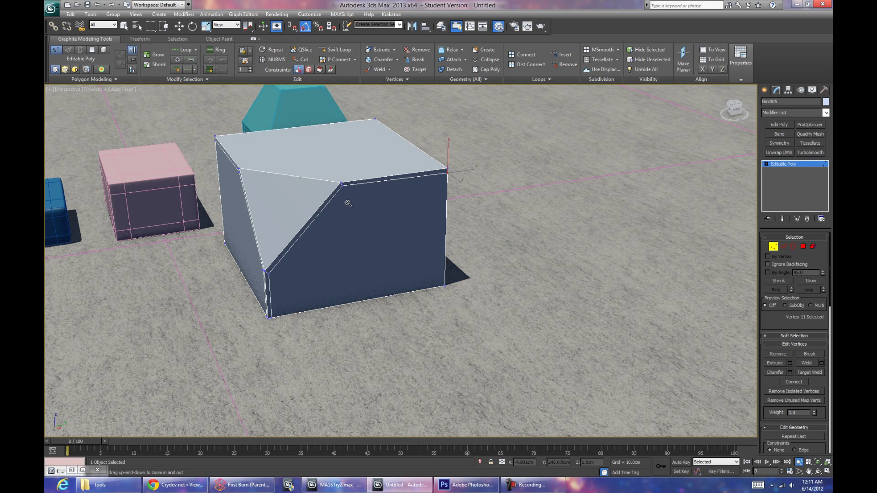
{"action": "key", "text": "ctrl+z"}
{"action": "key", "text": "ctrl+z"}
{"action": "key", "text": "ctrl+z"}
{"action": "key", "text": "ctrl+z"}
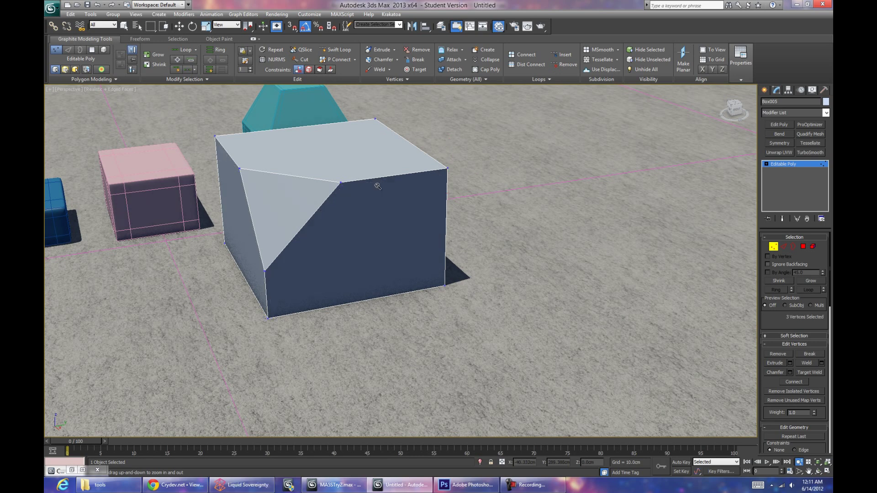
Step: Switch to the Top view and frame the open ground beside the teal and pink boxes
{"action": "middle_click_drag", "start_coordinate": [376, 184], "coordinate": [508, 296], "text": "alt"}
{"action": "scroll", "coordinate": [425, 328], "scroll_direction": "down", "scroll_amount": 3}
{"action": "scroll", "coordinate": [438, 334], "scroll_direction": "up", "scroll_amount": 5}
{"action": "scroll", "coordinate": [508, 296], "scroll_direction": "down", "scroll_amount": 3}
{"action": "middle_click_drag", "start_coordinate": [451, 286], "coordinate": [466, 314], "text": "alt"}
{"action": "key", "text": "l"}
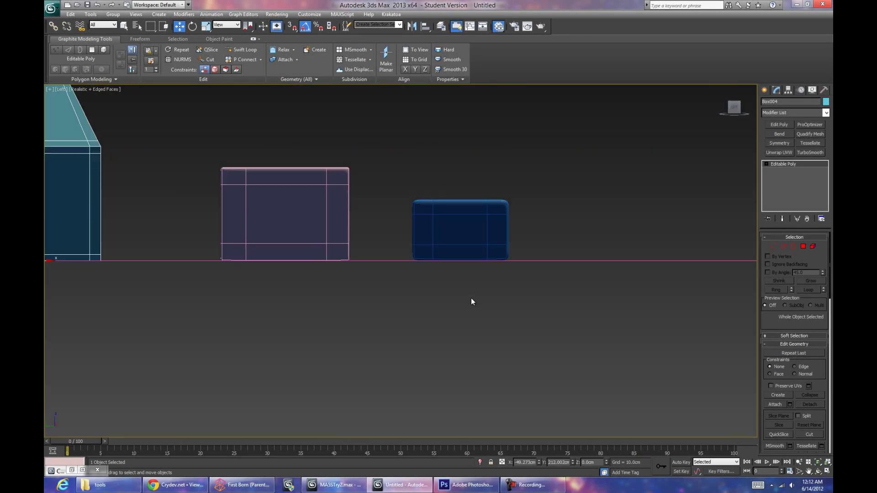
{"action": "key", "text": "t"}
{"action": "middle_click_drag", "start_coordinate": [480, 257], "coordinate": [381, 242]}
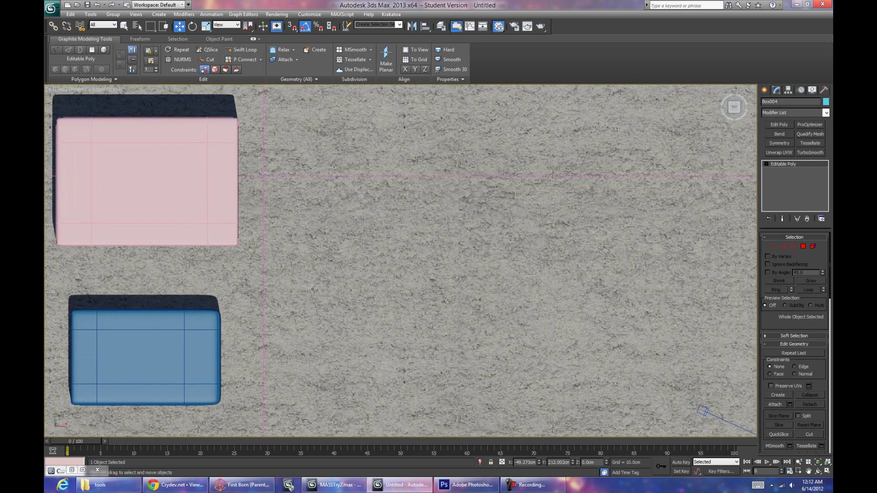
{"action": "scroll", "coordinate": [381, 242], "scroll_direction": "down", "scroll_amount": 3}
{"action": "scroll", "coordinate": [298, 209], "scroll_direction": "up", "scroll_amount": 2}
{"action": "middle_click_drag", "start_coordinate": [298, 209], "coordinate": [394, 326]}
{"action": "scroll", "coordinate": [411, 243], "scroll_direction": "up", "scroll_amount": 2}
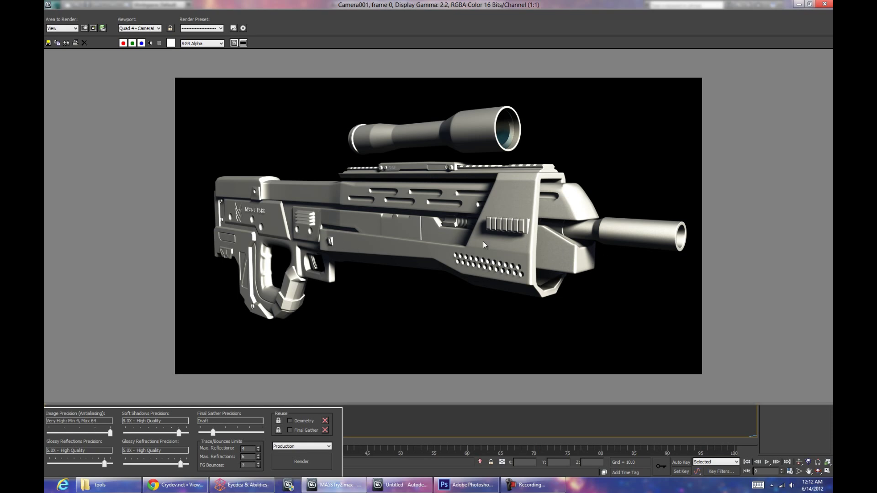
Step: Close the rifle's render window and switch back to the Untitled scene
{"action": "left_click", "coordinate": [824, 4]}
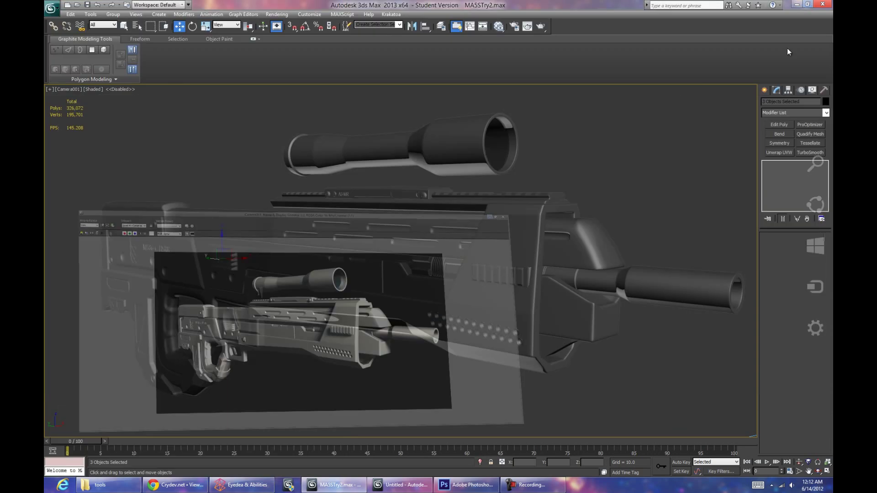
{"action": "left_click", "coordinate": [400, 485]}
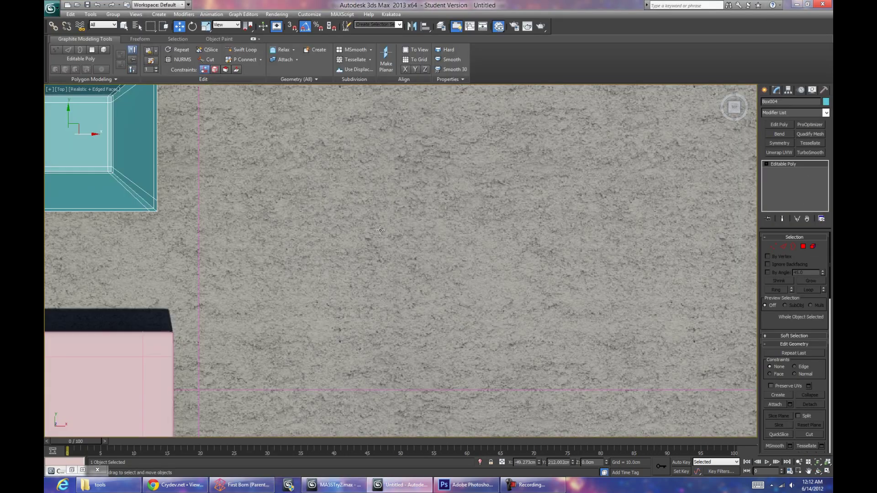
Step: Start a line spline on the open ground with a long straight top edge, a downward slope and a lower straight run
{"action": "left_click", "coordinate": [764, 90]}
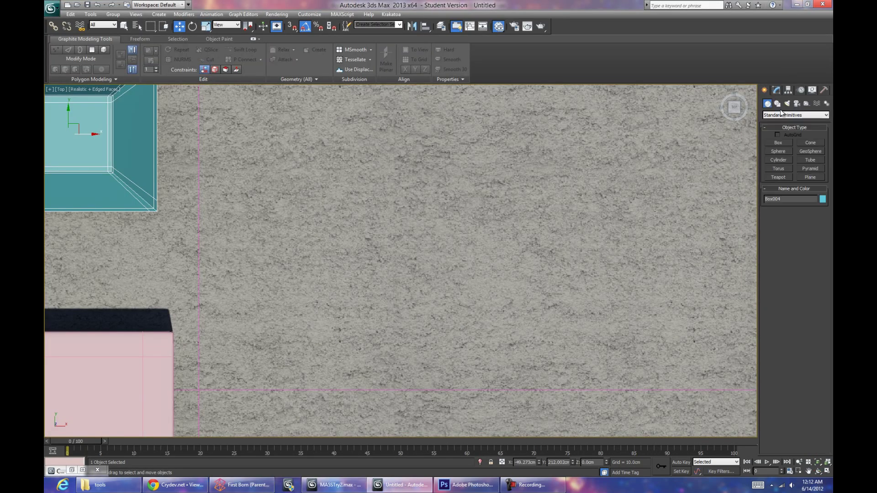
{"action": "left_click", "coordinate": [777, 104]}
{"action": "left_click", "coordinate": [778, 148]}
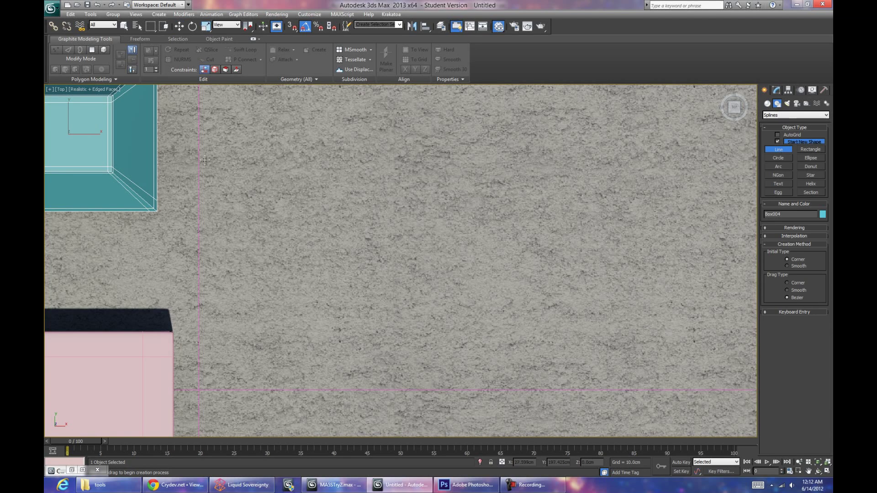
{"action": "left_click", "coordinate": [232, 168]}
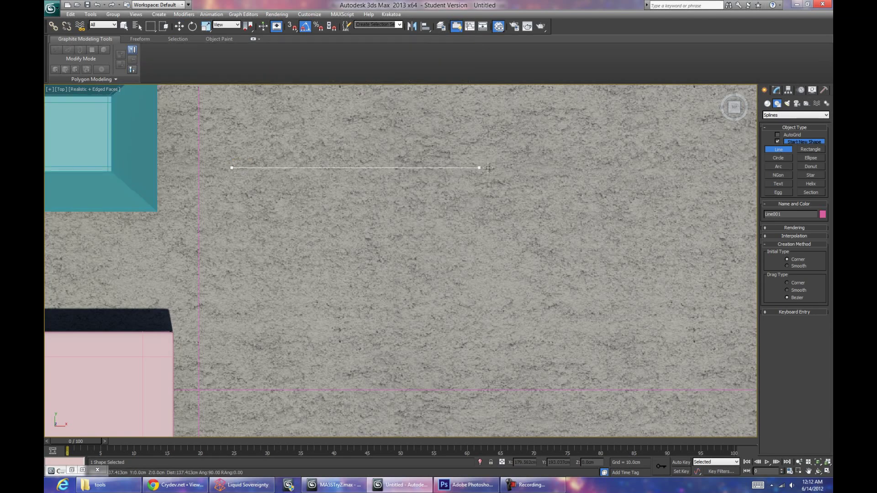
{"action": "left_click", "coordinate": [534, 168]}
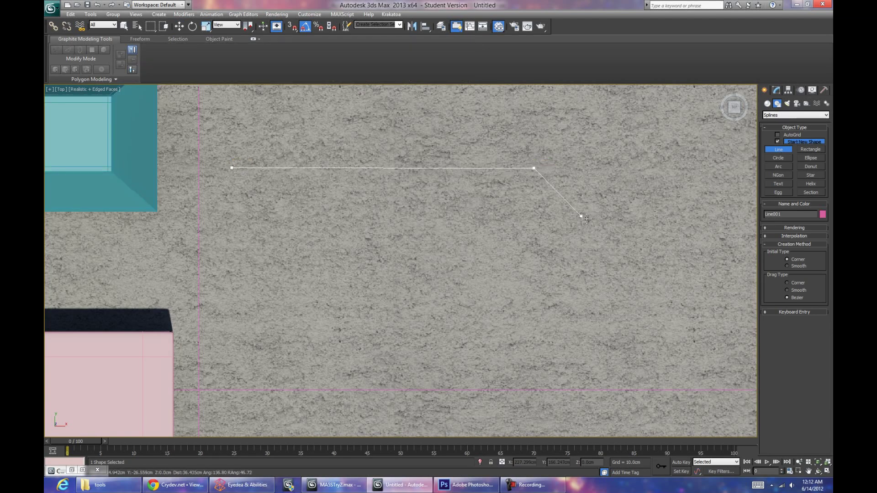
{"action": "left_click", "coordinate": [615, 227]}
{"action": "middle_click_drag", "start_coordinate": [719, 225], "coordinate": [568, 219]}
{"action": "left_click", "coordinate": [573, 220]}
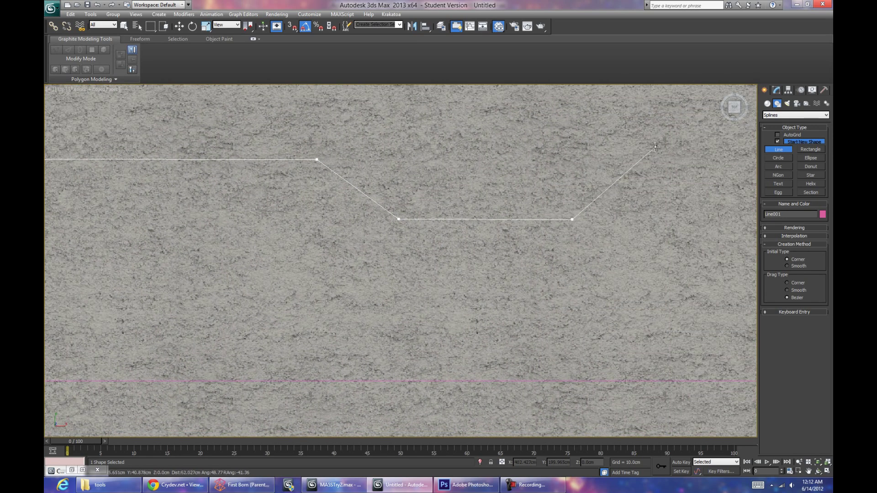
Step: Complete the outline with a shallow slope, a vertical end, a long bottom edge and a vertical side, and close the spline
{"action": "left_click", "coordinate": [637, 239]}
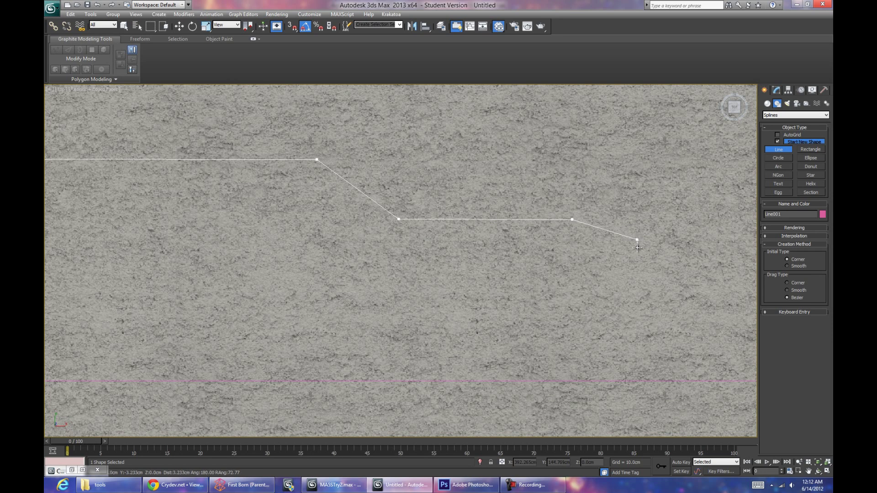
{"action": "left_click", "coordinate": [637, 293]}
{"action": "middle_click_drag", "start_coordinate": [207, 305], "coordinate": [483, 321]}
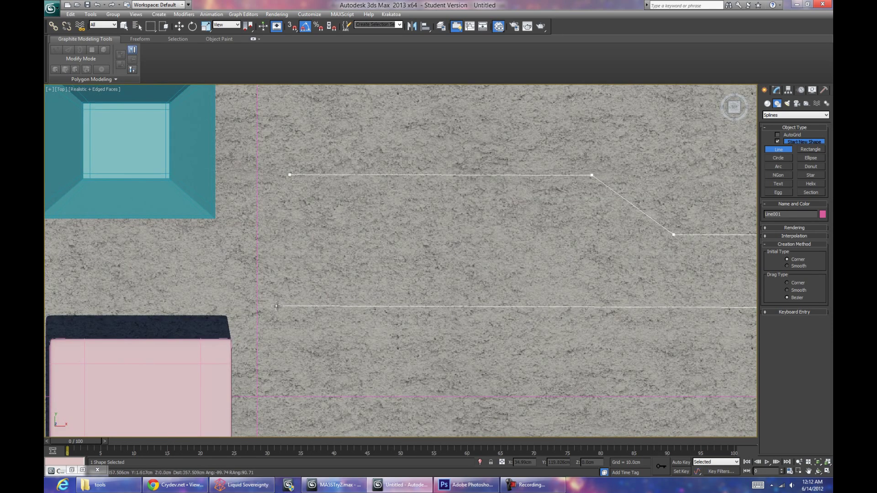
{"action": "left_click", "coordinate": [292, 306]}
{"action": "left_click", "coordinate": [290, 174]}
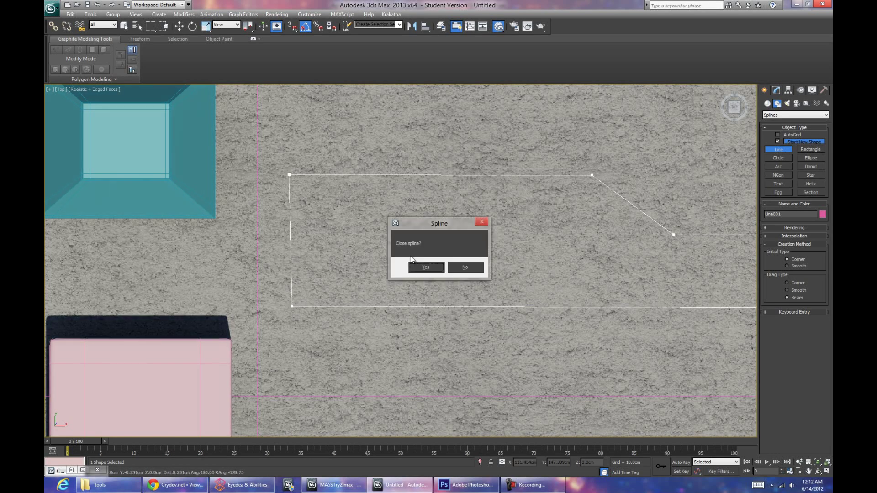
{"action": "left_click", "coordinate": [425, 267]}
Step: Convert the closed outline to an Editable Poly and frame the whole shape in the Top view
{"action": "left_click", "coordinate": [777, 90]}
{"action": "right_click", "coordinate": [794, 165]}
{"action": "left_click", "coordinate": [785, 247]}
{"action": "middle_click_drag", "start_coordinate": [612, 214], "coordinate": [405, 184]}
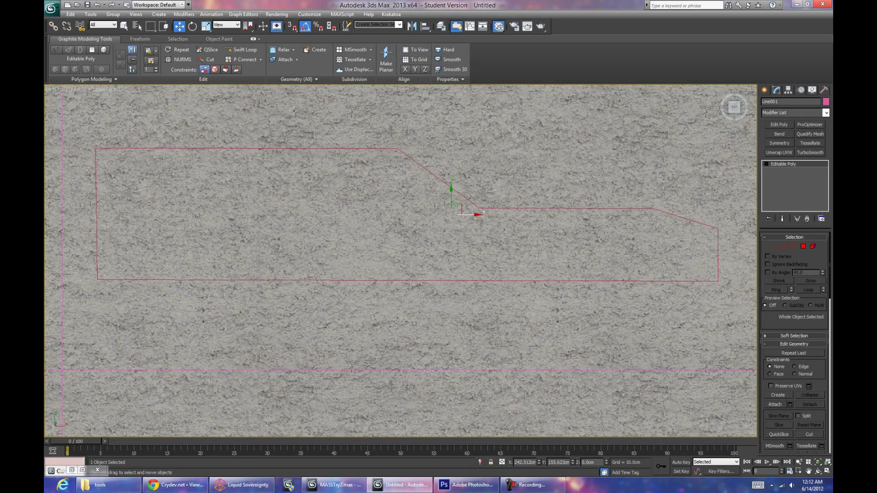
{"action": "key", "text": "F4"}
{"action": "key", "text": "F4"}
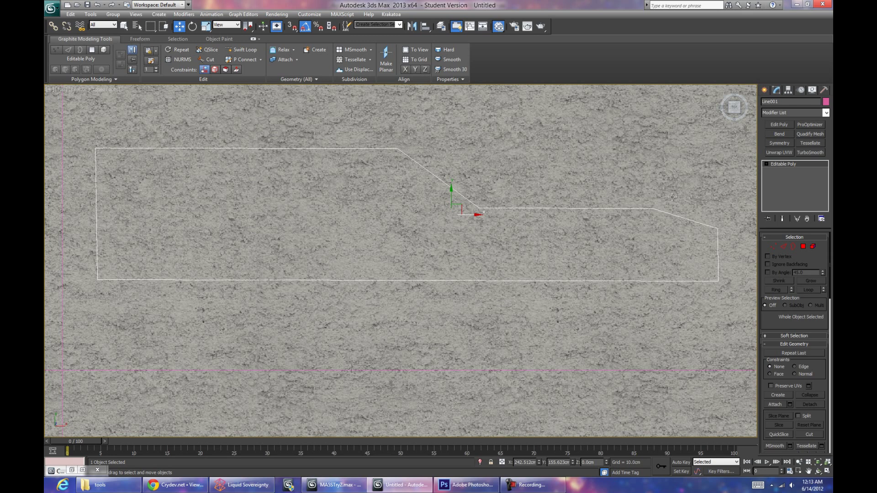
Step: Raise the flat shape about 15 cm above the ground in Perspective and return to the Top view
{"action": "key", "text": "p"}
{"action": "middle_click_drag", "start_coordinate": [551, 222], "coordinate": [482, 170], "text": "alt"}
{"action": "left_click_drag", "start_coordinate": [428, 205], "coordinate": [426, 178]}
{"action": "mouse_move", "coordinate": [452, 173]}
{"action": "middle_mouse_down", "text": "alt"}
{"action": "mouse_move", "coordinate": [494, 189]}
{"action": "mouse_move", "coordinate": [544, 181]}
{"action": "middle_mouse_up", "text": "alt"}
{"action": "key", "text": "t"}
Step: Set the Top view to Shaded display and show the shape's face in grey instead of its pink object colour
{"action": "left_click", "coordinate": [104, 89]}
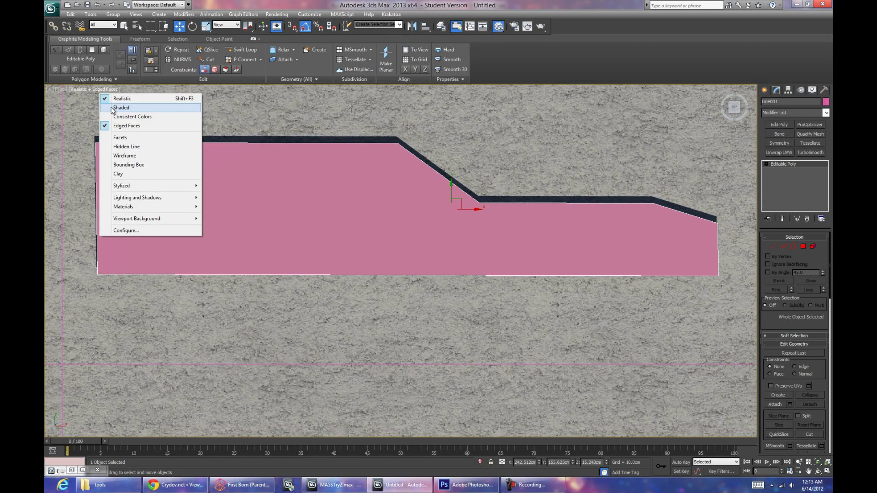
{"action": "left_click", "coordinate": [110, 107]}
{"action": "middle_click_drag", "start_coordinate": [421, 184], "coordinate": [402, 192]}
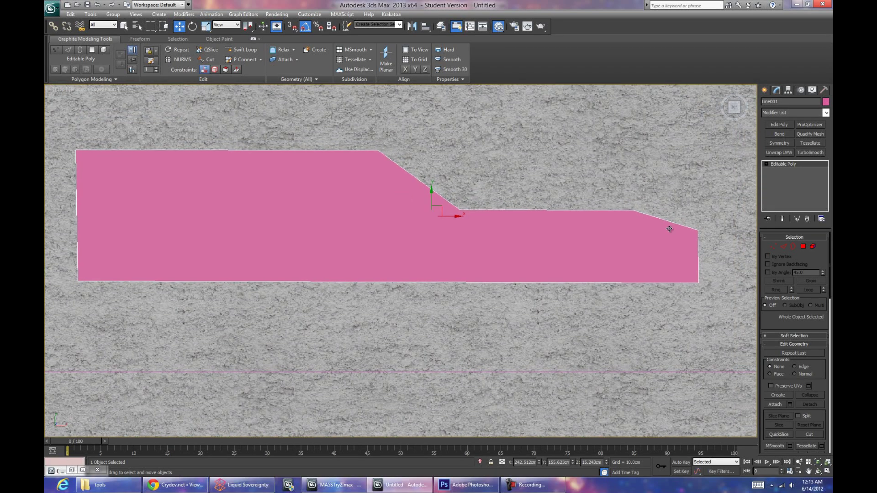
{"action": "key", "text": "F2"}
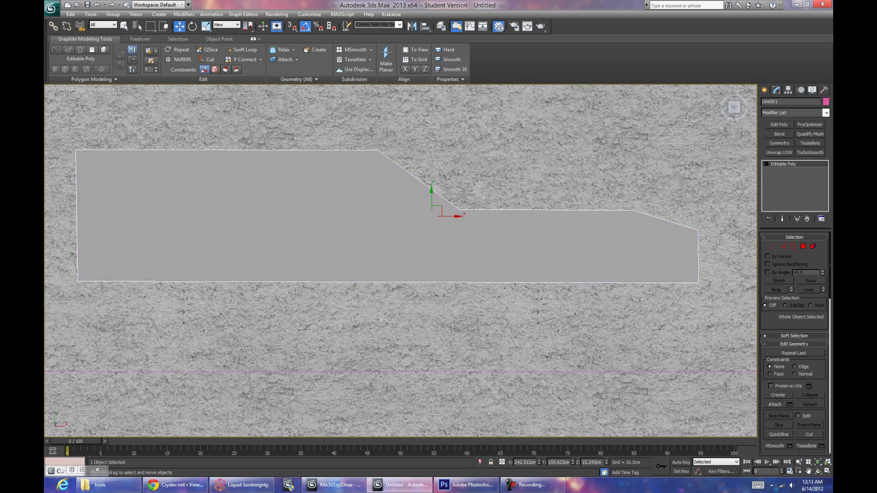
{"action": "middle_click_drag", "start_coordinate": [342, 121], "coordinate": [345, 123]}
Step: Cut a vertical edge from the shape's upper bend vertex straight down to the bottom edge in vertex mode
{"action": "left_click", "coordinate": [204, 58]}
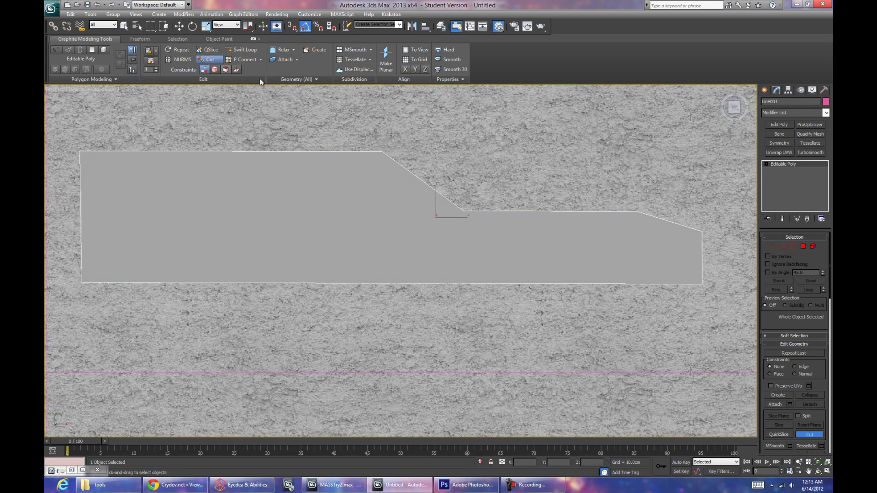
{"action": "key", "text": "1"}
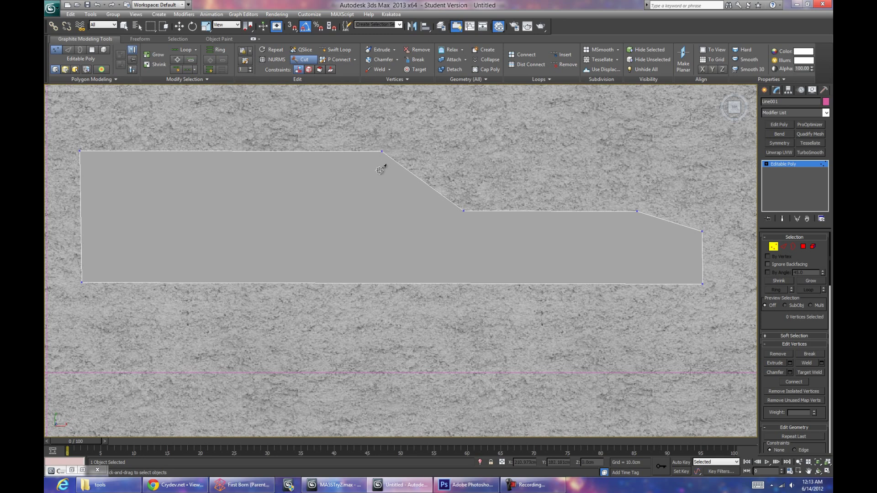
{"action": "left_click", "coordinate": [381, 151]}
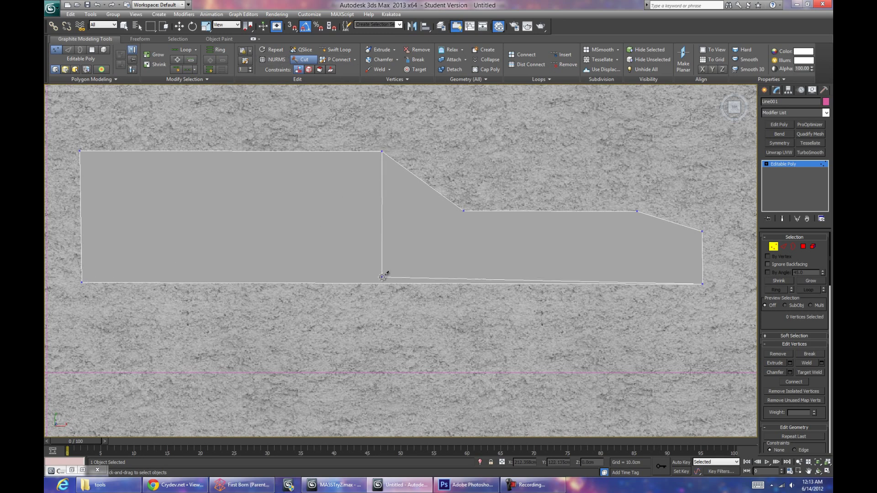
{"action": "left_click", "coordinate": [382, 283]}
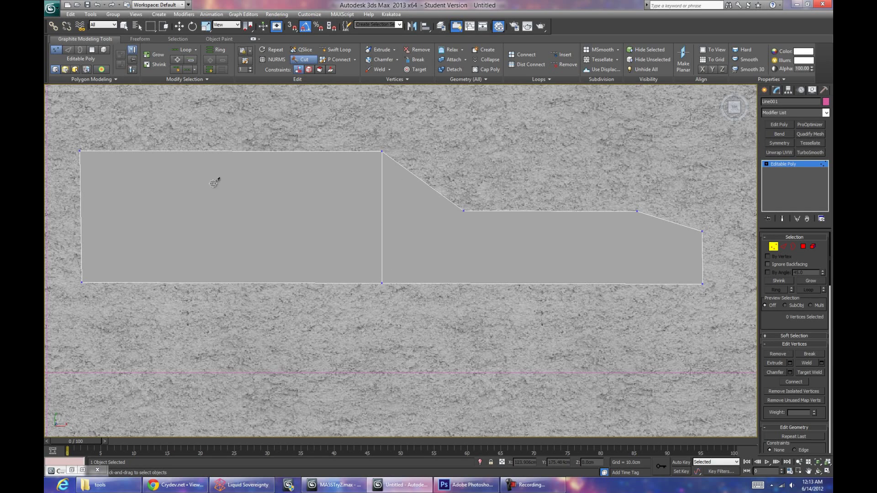
{"action": "key", "text": "w"}
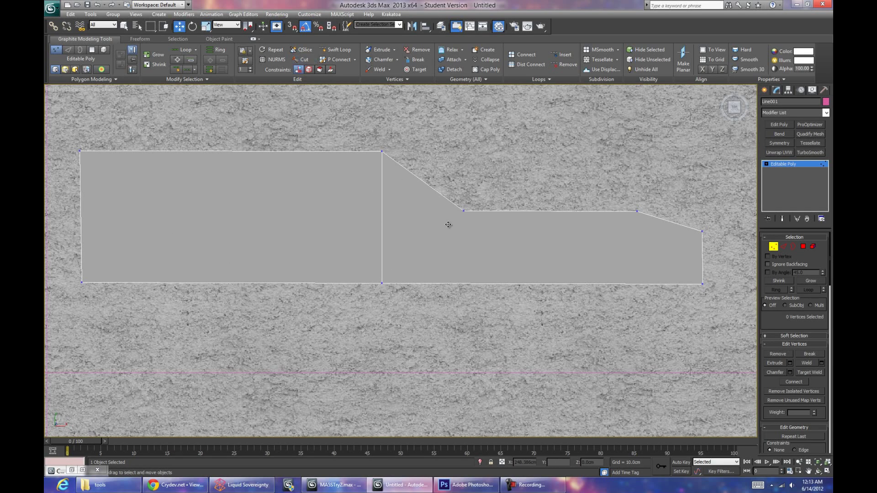
Step: Try a Swift Loop just below the top edge of the tall section and undo it
{"action": "left_click", "coordinate": [336, 49]}
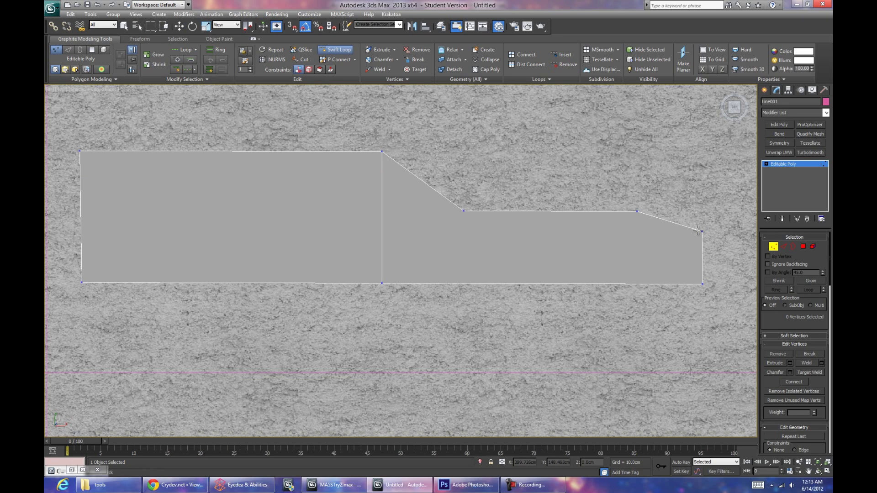
{"action": "left_click", "coordinate": [81, 161]}
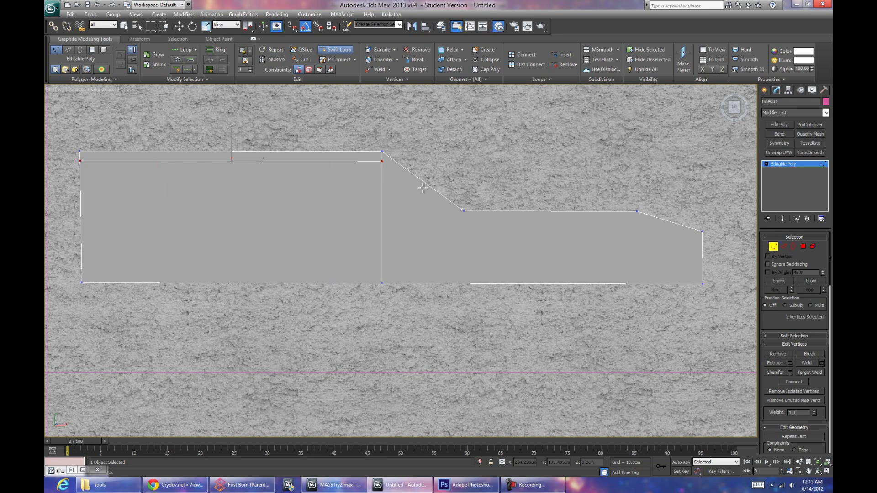
{"action": "right_click", "coordinate": [524, 211]}
{"action": "left_click", "coordinate": [296, 61]}
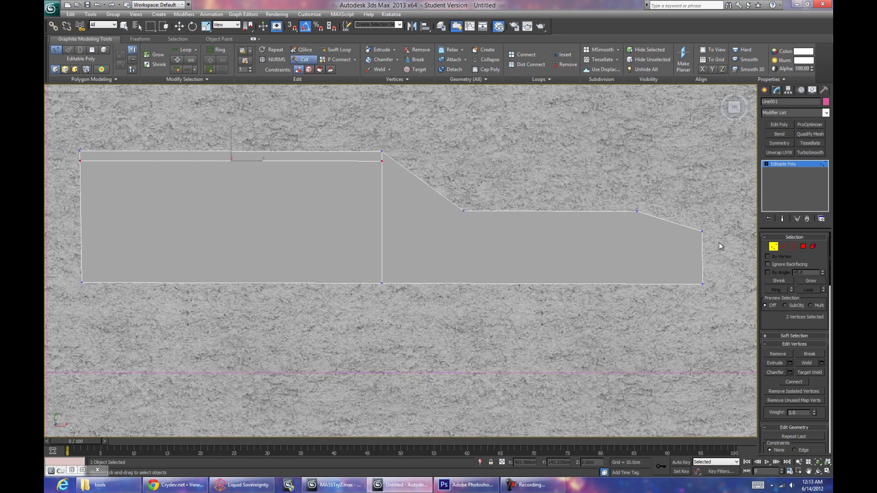
{"action": "key", "text": "ctrl+z"}
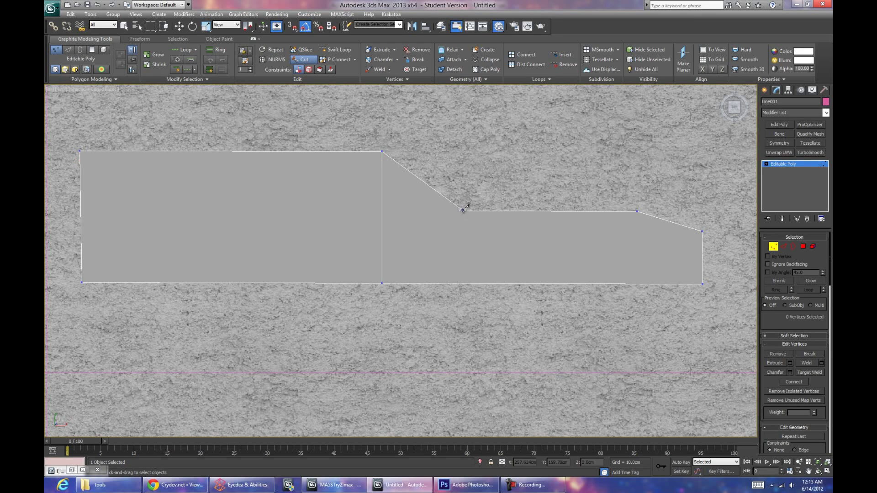
Step: Cut vertical edges from the two lower bend vertices down to the bottom edge of the shape
{"action": "left_click", "coordinate": [463, 210]}
{"action": "left_click", "coordinate": [464, 283]}
{"action": "left_click", "coordinate": [638, 211]}
{"action": "left_click", "coordinate": [639, 284]}
{"action": "right_click", "coordinate": [662, 245]}
Step: Add a Swift Loop close beneath the top edge along the full length of the shape
{"action": "left_click", "coordinate": [338, 49]}
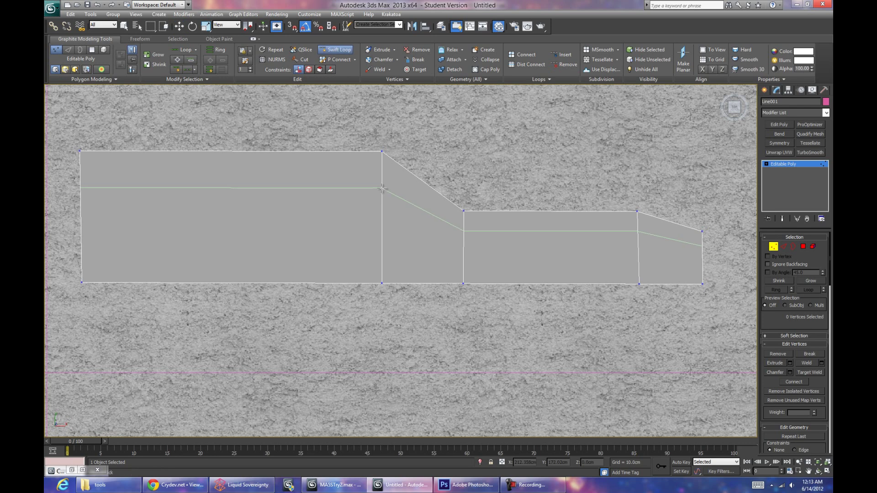
{"action": "left_click", "coordinate": [381, 161]}
{"action": "right_click", "coordinate": [382, 164]}
Step: Move the loop's two vertices on the tall section closer to the top edge and lower the loop's vertex at the short end slightly
{"action": "left_click_drag", "start_coordinate": [368, 161], "coordinate": [367, 160]}
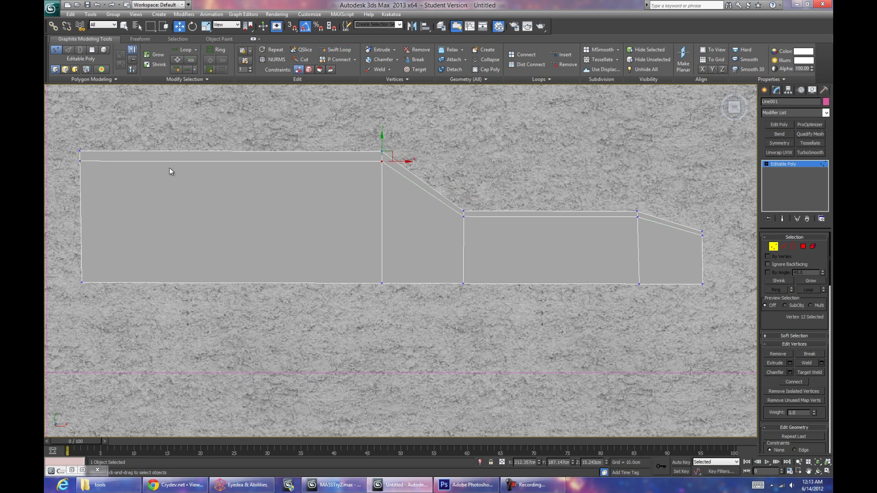
{"action": "left_click", "coordinate": [80, 161], "text": "ctrl"}
{"action": "left_click_drag", "start_coordinate": [231, 143], "coordinate": [231, 137]}
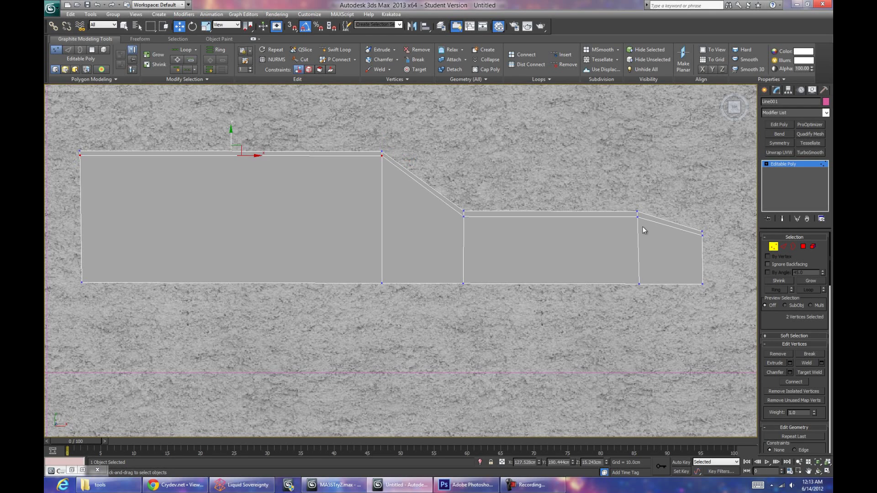
{"action": "left_click", "coordinate": [705, 239]}
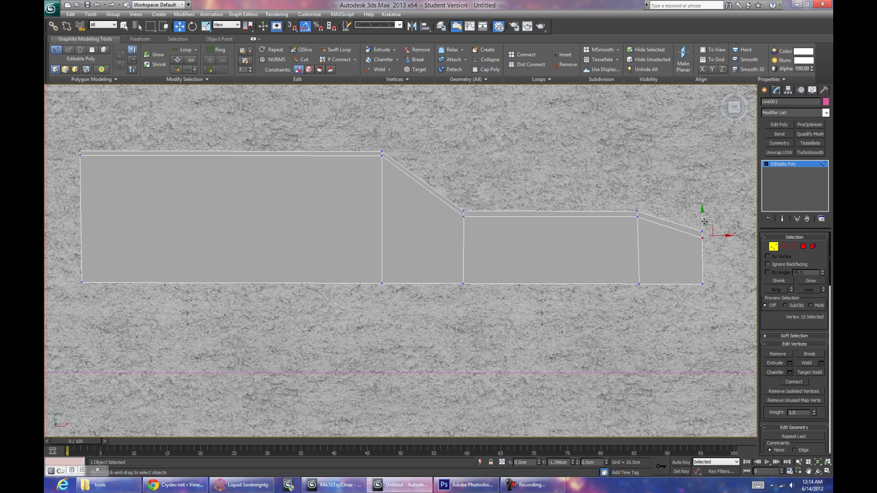
{"action": "left_click_drag", "start_coordinate": [703, 220], "coordinate": [703, 221]}
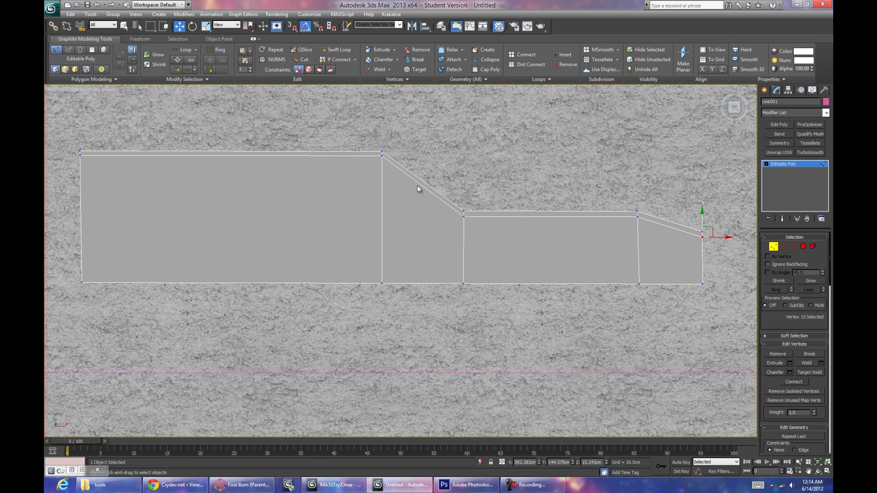
Step: Leave vertex editing and rotate the whole flat shape so it stands upright on its long bottom edge
{"action": "scroll", "coordinate": [424, 200], "scroll_direction": "up", "scroll_amount": 3}
{"action": "middle_click_drag", "start_coordinate": [481, 218], "coordinate": [756, 281], "text": "alt"}
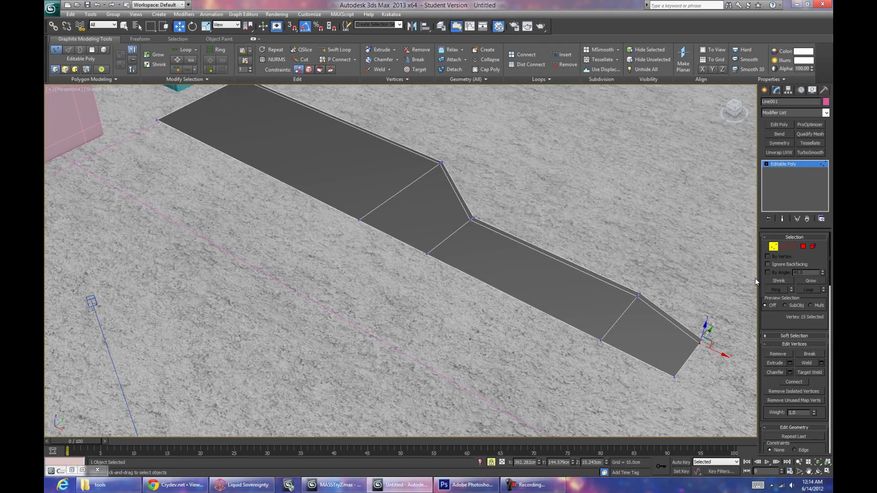
{"action": "left_click", "coordinate": [772, 247]}
{"action": "key", "text": "e"}
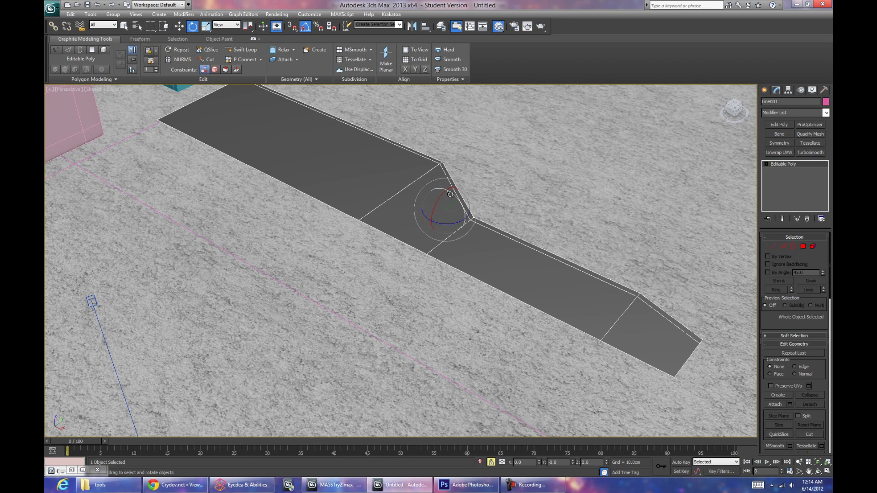
{"action": "scroll", "coordinate": [402, 128], "scroll_direction": "down", "scroll_amount": 3}
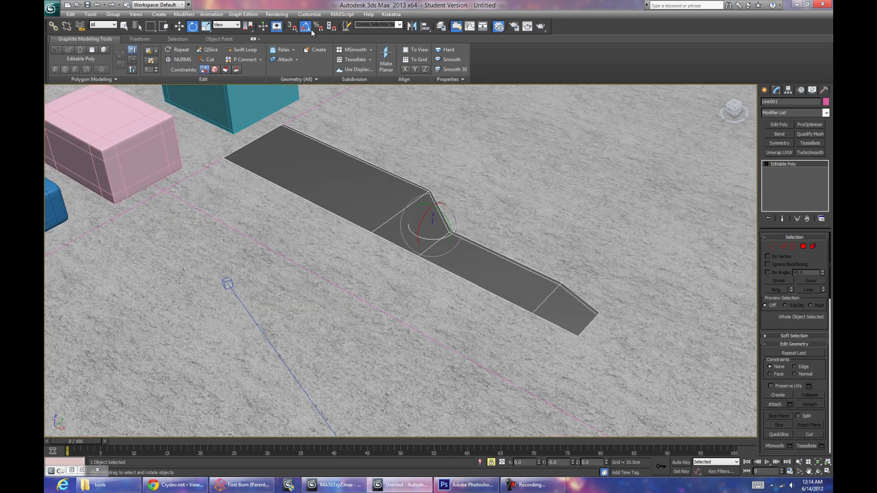
{"action": "scroll", "coordinate": [402, 214], "scroll_direction": "up", "scroll_amount": 3}
{"action": "left_click_drag", "start_coordinate": [429, 204], "coordinate": [431, 224]}
{"action": "middle_click_drag", "start_coordinate": [431, 224], "coordinate": [437, 244], "text": "alt"}
{"action": "scroll", "coordinate": [411, 245], "scroll_direction": "up", "scroll_amount": 2}
{"action": "key", "text": "w"}
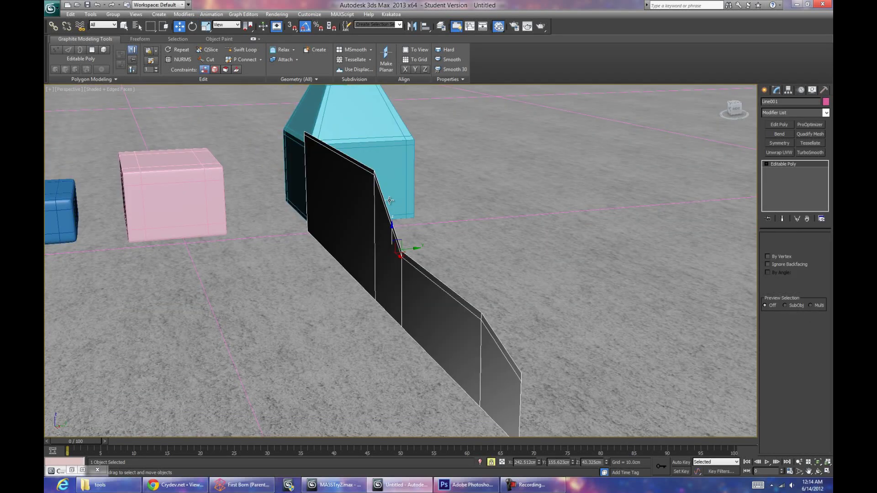
Step: Select the outer border of the upright shape and extrude it sideways to give the shape thickness
{"action": "key", "text": "3"}
{"action": "left_click", "coordinate": [383, 199]}
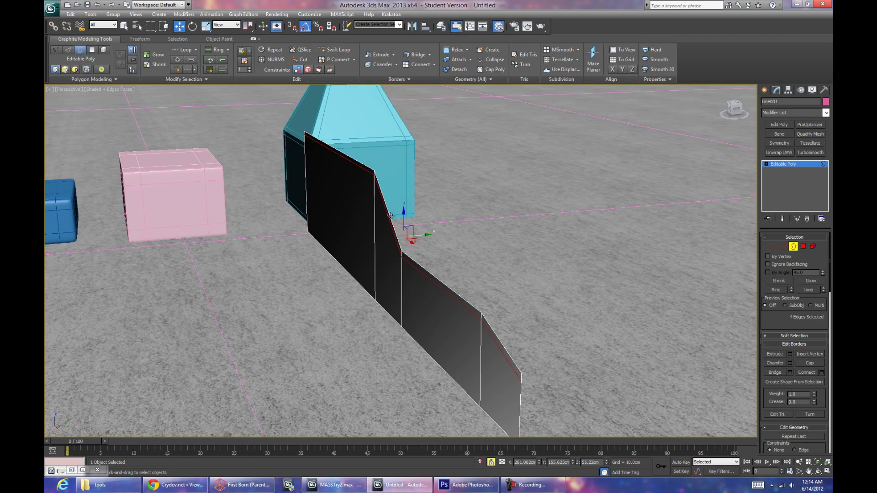
{"action": "left_click", "coordinate": [391, 217]}
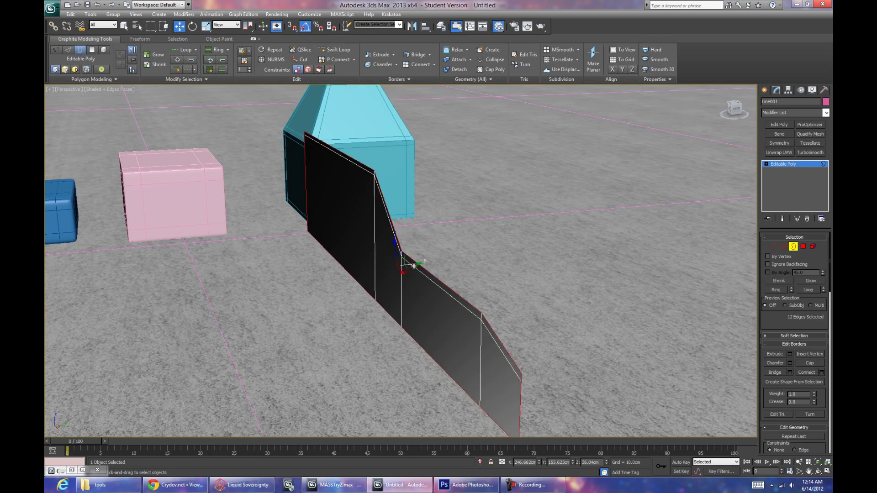
{"action": "left_click_drag", "start_coordinate": [414, 265], "coordinate": [406, 266], "text": "shift"}
{"action": "middle_click_drag", "start_coordinate": [405, 266], "coordinate": [534, 247], "text": "alt"}
{"action": "middle_click_drag", "start_coordinate": [671, 245], "coordinate": [699, 228], "text": "alt"}
Step: Mirror the extruded half with a Symmetry modifier on the Z axis and collapse the modifier stack
{"action": "left_click", "coordinate": [779, 143]}
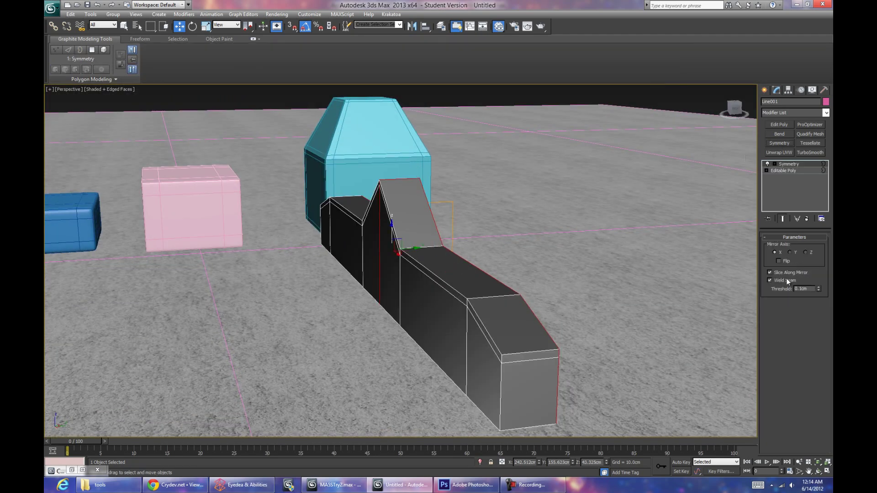
{"action": "left_click", "coordinate": [805, 253]}
{"action": "right_click", "coordinate": [798, 172]}
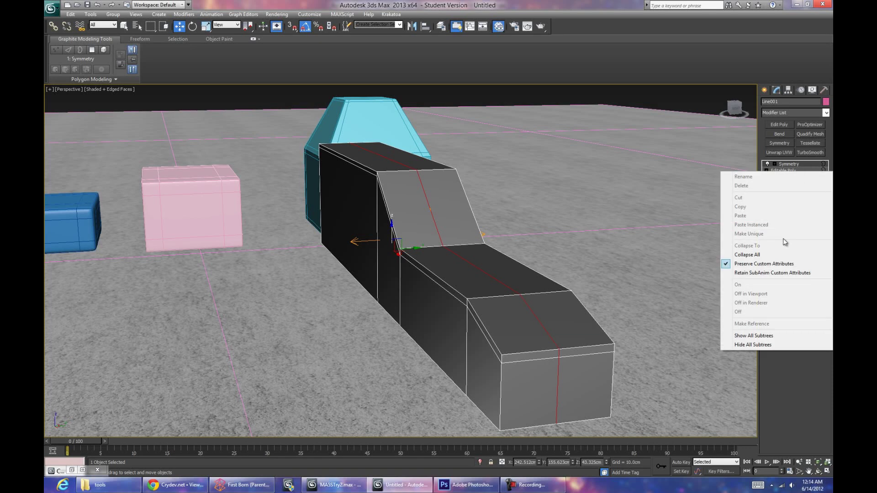
{"action": "left_click", "coordinate": [777, 253]}
Step: Add Swift Loops along the solid's length tight to both long side edges, and another close to the short end
{"action": "middle_click_drag", "start_coordinate": [777, 253], "coordinate": [427, 203], "text": "alt"}
{"action": "left_click", "coordinate": [241, 49]}
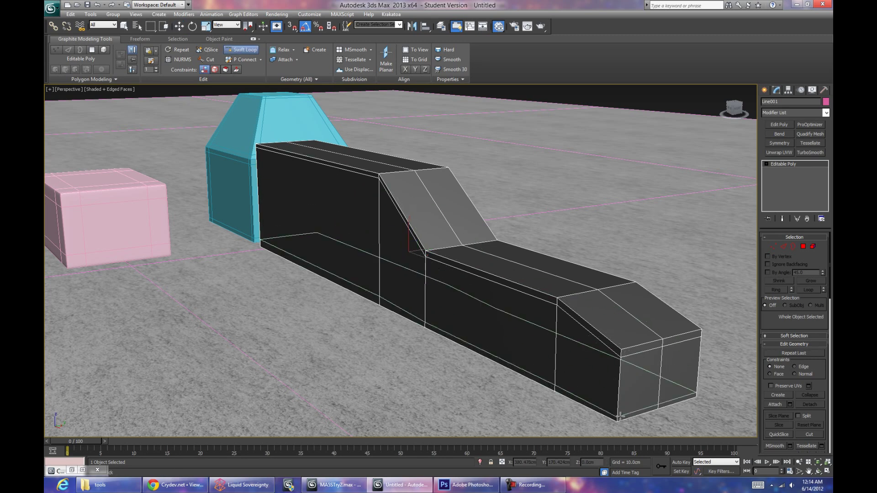
{"action": "left_click", "coordinate": [621, 348]}
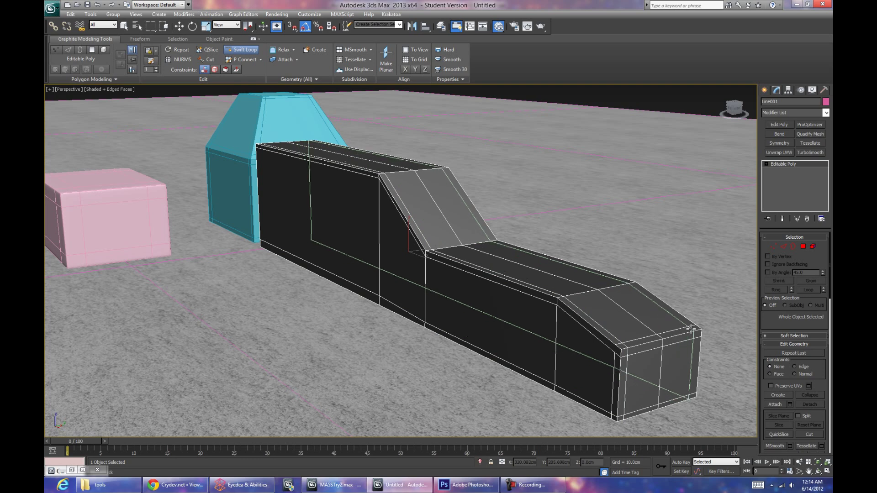
{"action": "scroll", "coordinate": [479, 265], "scroll_direction": "up", "scroll_amount": 4}
{"action": "left_click", "coordinate": [483, 269]}
{"action": "left_click", "coordinate": [462, 260]}
{"action": "middle_click_drag", "start_coordinate": [515, 302], "coordinate": [555, 292], "text": "alt"}
{"action": "scroll", "coordinate": [503, 282], "scroll_direction": "up", "scroll_amount": 3}
{"action": "scroll", "coordinate": [507, 279], "scroll_direction": "down", "scroll_amount": 2}
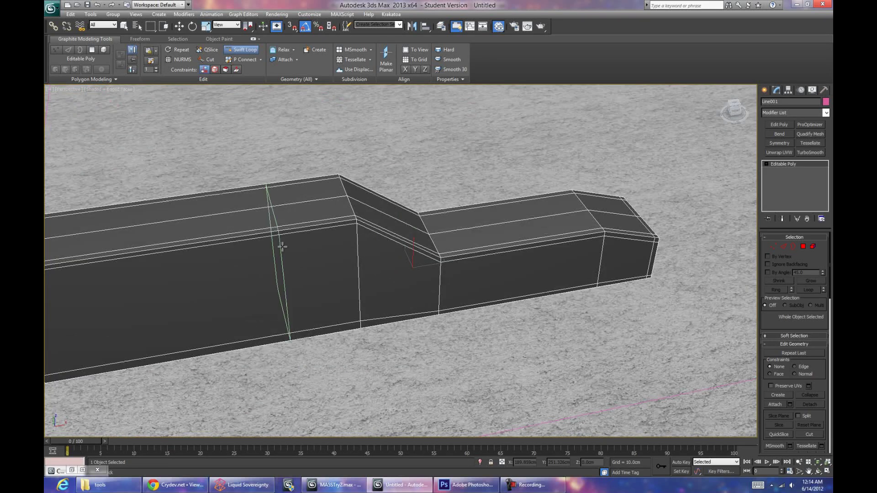
Step: Add a Swift Loop around the solid close to the edge of its tall end and leave the tool
{"action": "middle_click_drag", "start_coordinate": [362, 250], "coordinate": [525, 238]}
{"action": "left_click", "coordinate": [250, 249]}
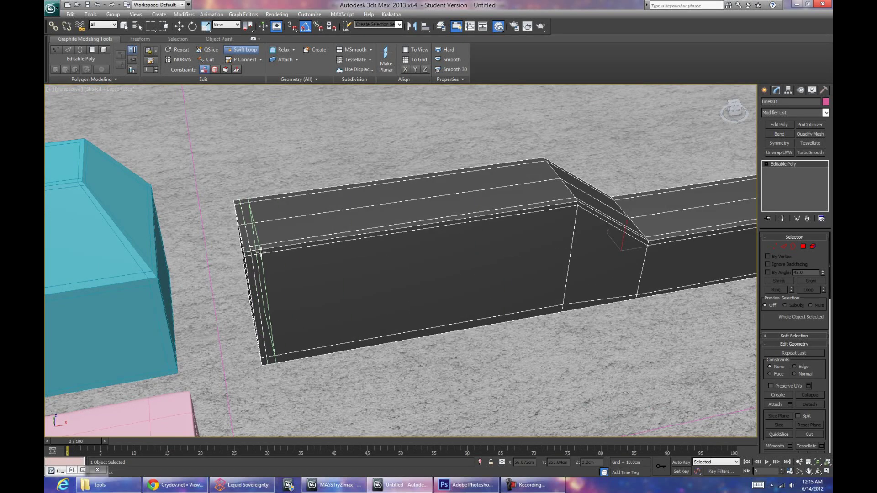
{"action": "middle_click_drag", "start_coordinate": [251, 249], "coordinate": [320, 288], "text": "alt"}
{"action": "middle_click_drag", "start_coordinate": [444, 298], "coordinate": [569, 230], "text": "alt"}
{"action": "key", "text": "w"}
{"action": "scroll", "coordinate": [521, 305], "scroll_direction": "down", "scroll_amount": 4}
{"action": "middle_click_drag", "start_coordinate": [522, 306], "coordinate": [388, 197], "text": "alt"}
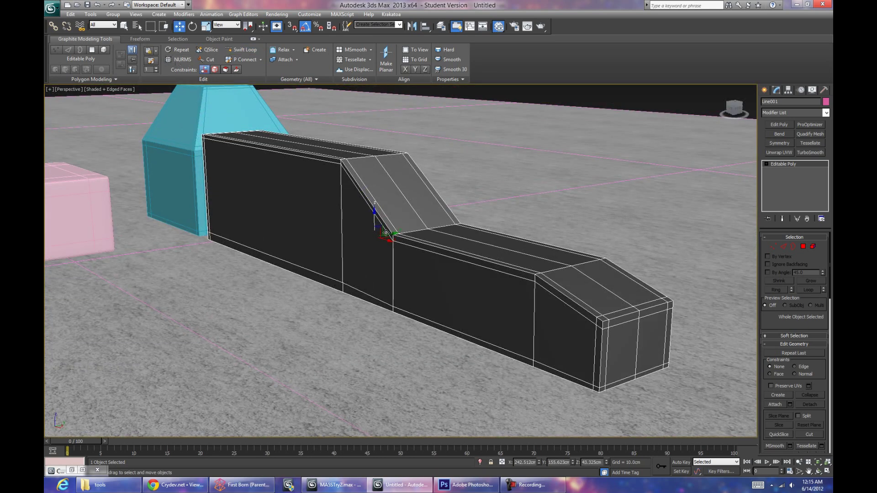
Step: Preview the solid with NURMS smoothing, with and without edges displayed, and switch the smoothing off again
{"action": "key", "text": "F4"}
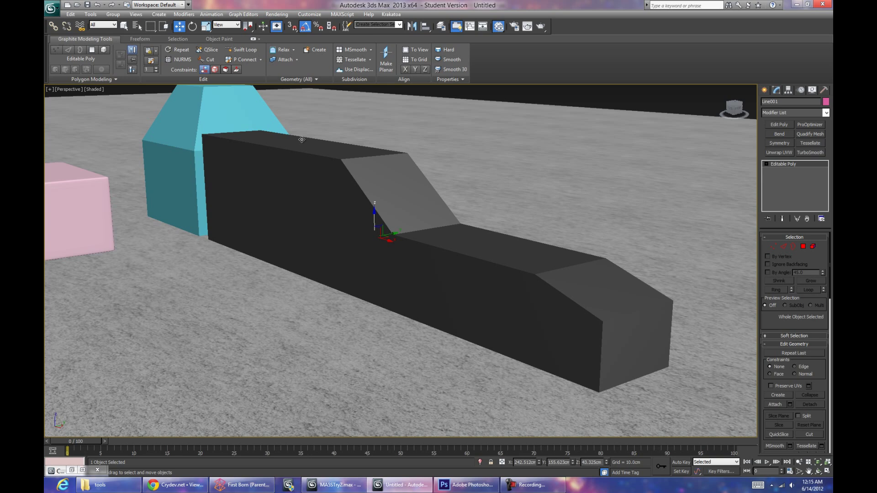
{"action": "left_click", "coordinate": [180, 60]}
{"action": "key", "text": "F4"}
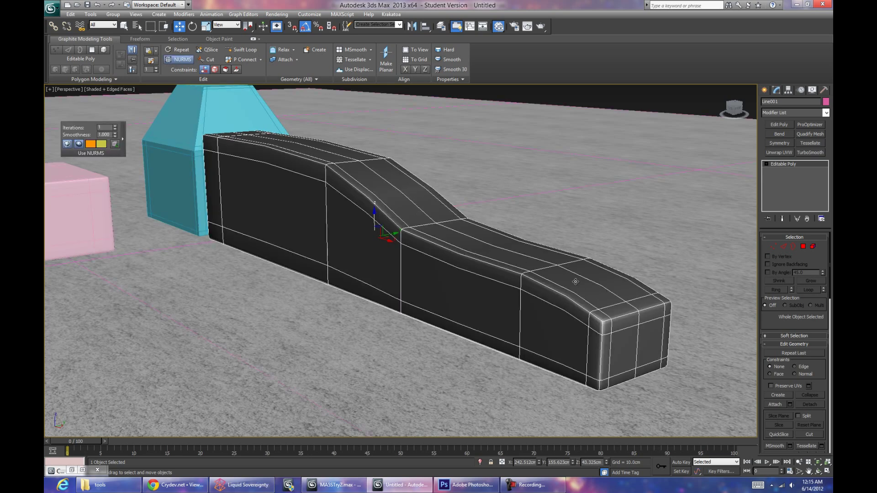
{"action": "key", "text": "F4"}
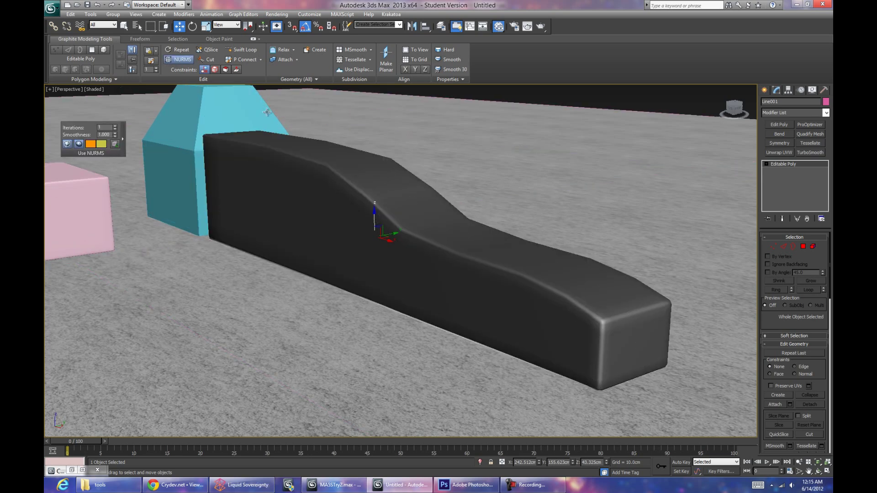
{"action": "left_click", "coordinate": [183, 62]}
{"action": "key", "text": "F4"}
Step: Add Swift Loops tight around the bend at the slope's foot and wider apart around the bend at its top
{"action": "left_click", "coordinate": [242, 49]}
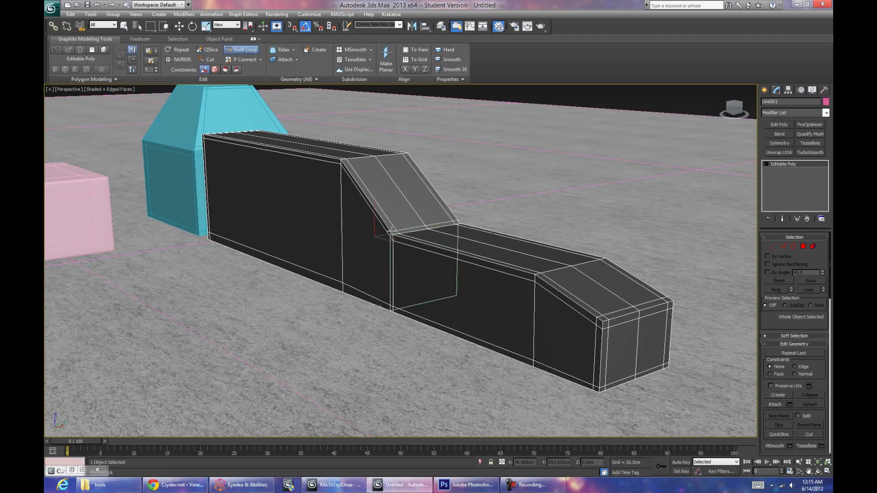
{"action": "scroll", "coordinate": [399, 241], "scroll_direction": "up", "scroll_amount": 6}
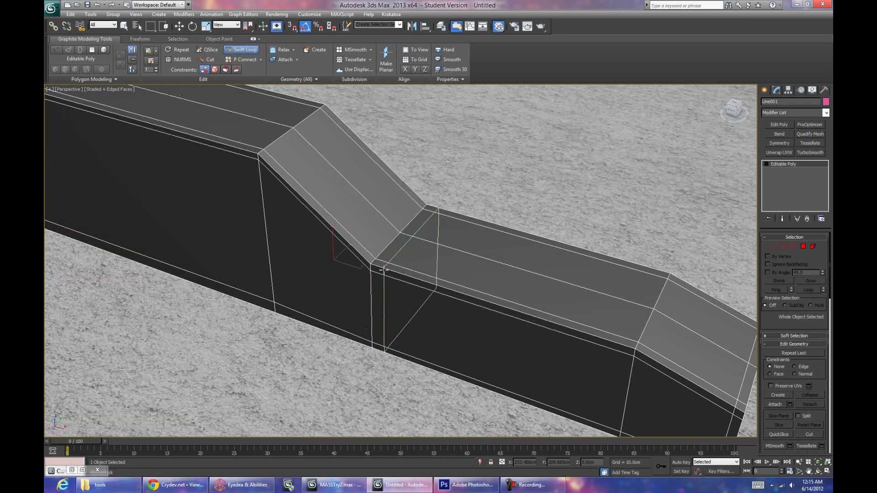
{"action": "left_click", "coordinate": [373, 268]}
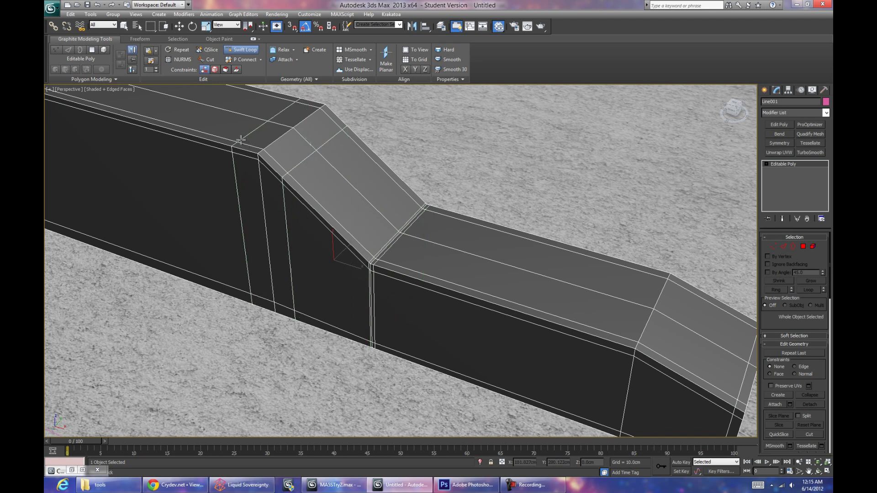
{"action": "left_click", "coordinate": [305, 168]}
{"action": "key", "text": "w"}
Step: Turn on NURMS at 3 iterations to compare the tight and wide bends, and turn the smoothing off again
{"action": "key", "text": "F4"}
{"action": "middle_click_drag", "start_coordinate": [491, 300], "coordinate": [460, 272], "text": "alt"}
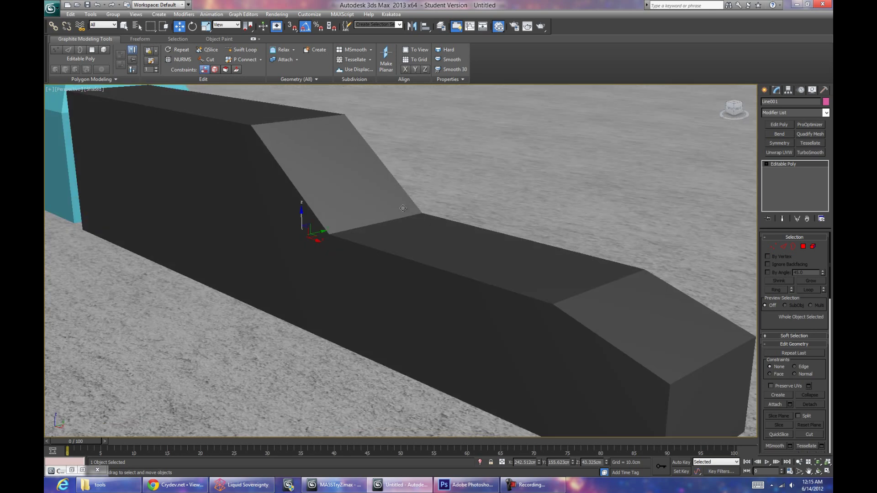
{"action": "left_click", "coordinate": [179, 59]}
{"action": "scroll", "coordinate": [203, 153], "scroll_direction": "up", "scroll_amount": 2}
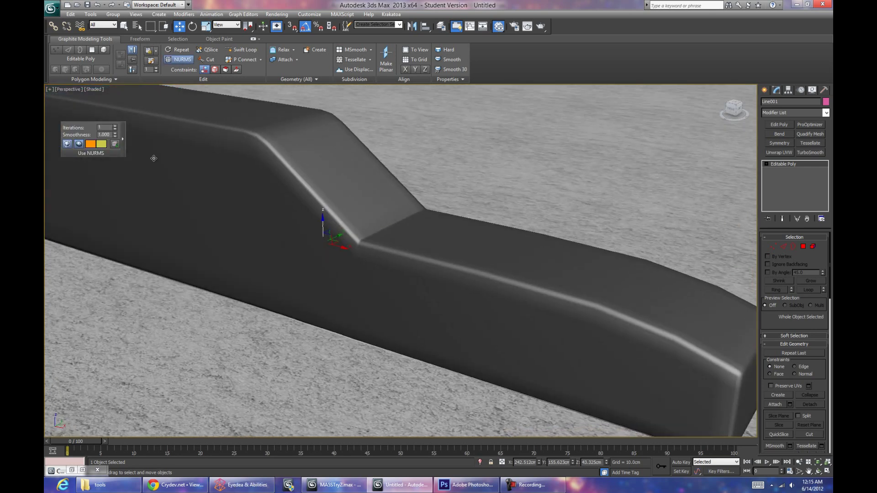
{"action": "left_click", "coordinate": [115, 128]}
{"action": "left_click", "coordinate": [115, 127]}
{"action": "middle_click_drag", "start_coordinate": [430, 231], "coordinate": [411, 220], "text": "alt"}
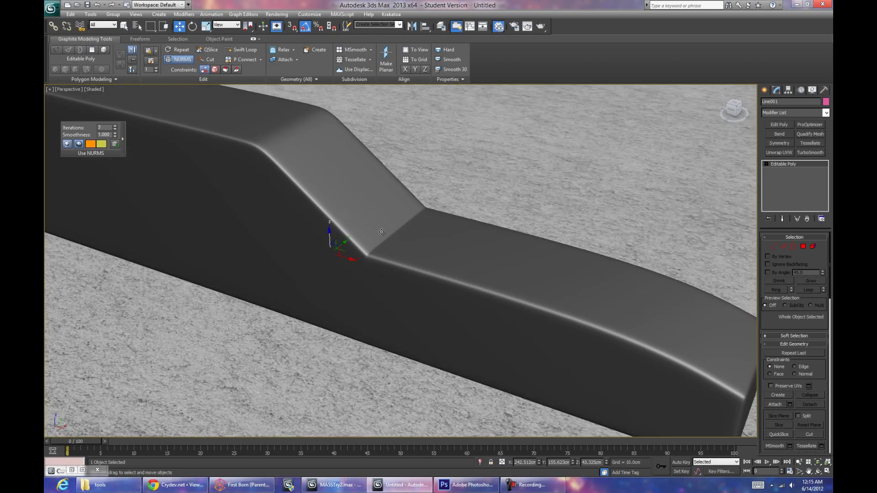
{"action": "middle_click_drag", "start_coordinate": [480, 304], "coordinate": [378, 259], "text": "alt"}
{"action": "left_click", "coordinate": [179, 62]}
{"action": "key", "text": "F4"}
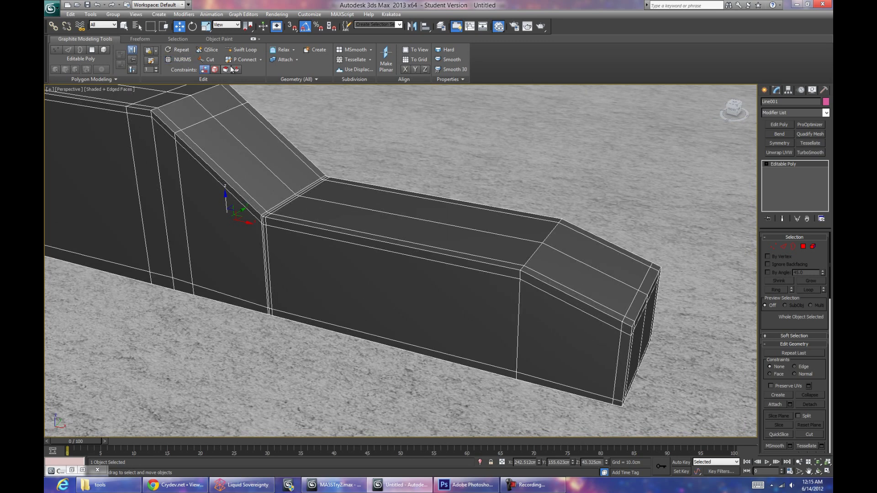
{"action": "left_click", "coordinate": [242, 50]}
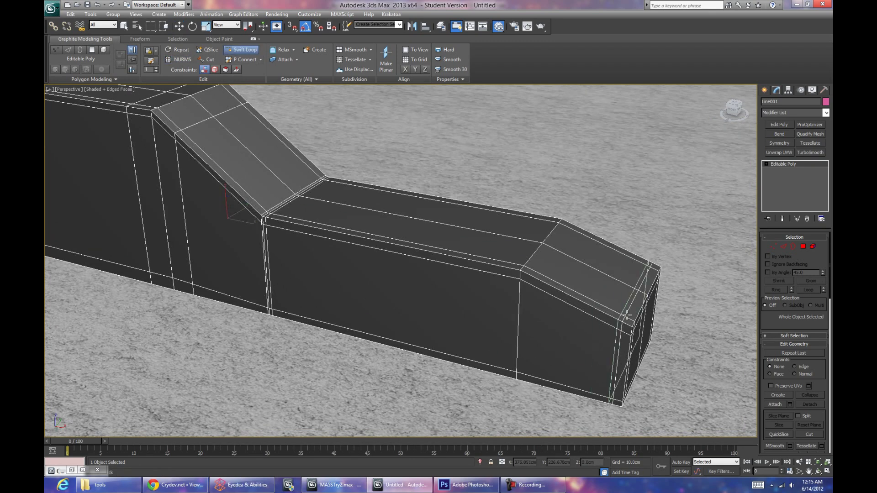
{"action": "left_click", "coordinate": [506, 259]}
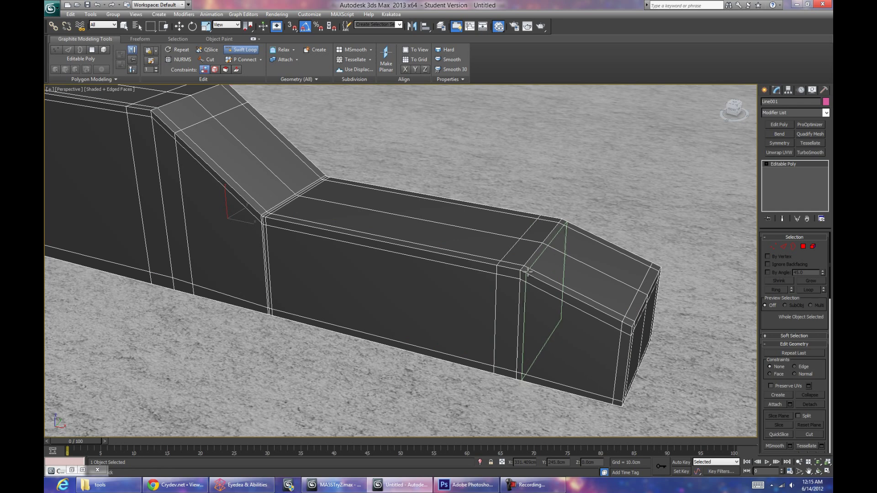
{"action": "right_click", "coordinate": [542, 264]}
{"action": "key", "text": "ctrl+z"}
Step: Add a Swift Loop tight against the bend near the short end and leave the tool
{"action": "left_click", "coordinate": [242, 49]}
{"action": "left_click", "coordinate": [527, 269]}
{"action": "right_click", "coordinate": [519, 246]}
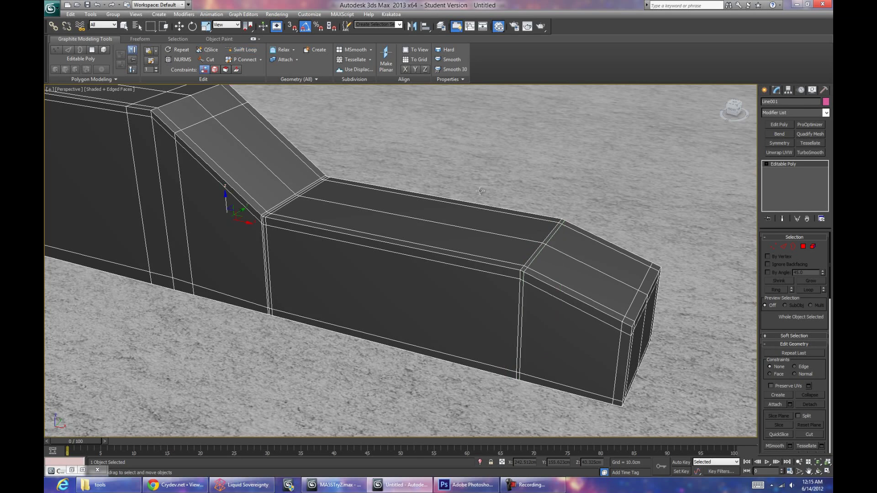
Step: Examine the bend near the short end and the slope under NURMS smoothing, toggling the edge display
{"action": "key", "text": "F4"}
{"action": "left_click", "coordinate": [179, 59]}
{"action": "key", "text": "F4"}
{"action": "key", "text": "F4"}
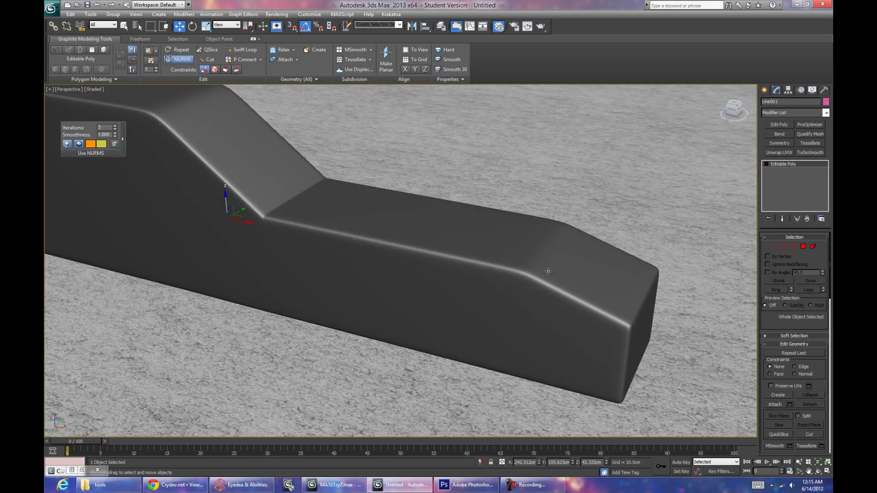
{"action": "key", "text": "F4"}
{"action": "middle_click_drag", "start_coordinate": [338, 196], "coordinate": [407, 254], "text": "alt"}
{"action": "scroll", "coordinate": [464, 299], "scroll_direction": "up", "scroll_amount": 3}
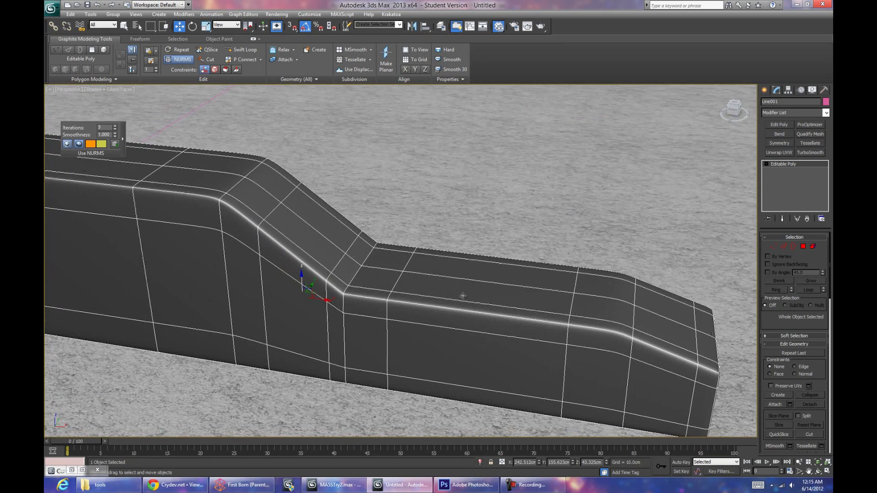
{"action": "middle_click_drag", "start_coordinate": [464, 300], "coordinate": [444, 275], "text": "alt"}
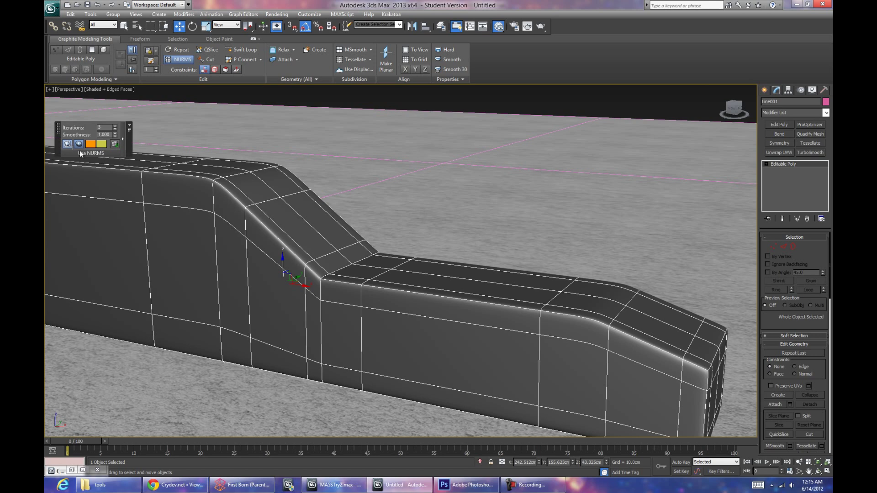
{"action": "key", "text": "F4"}
{"action": "key", "text": "F4"}
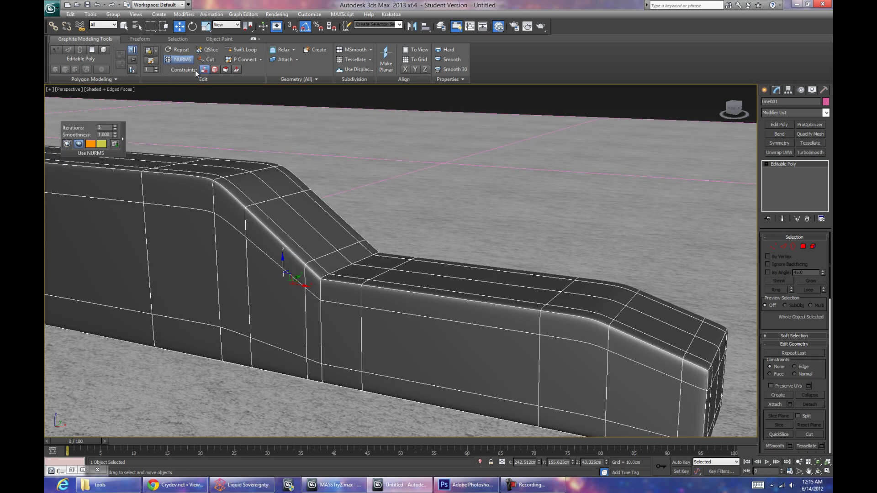
{"action": "left_click", "coordinate": [179, 60]}
Step: Inspect the support-loop vertices along the solid in vertex mode, and switch to edge mode with the wireframe hidden
{"action": "middle_click_drag", "start_coordinate": [434, 289], "coordinate": [574, 249], "text": "alt"}
{"action": "middle_click_drag", "start_coordinate": [506, 264], "coordinate": [471, 251], "text": "alt"}
{"action": "key", "text": "1"}
{"action": "mouse_move", "coordinate": [450, 293]}
{"action": "middle_mouse_down", "text": "alt"}
{"action": "mouse_move", "coordinate": [440, 274]}
{"action": "mouse_move", "coordinate": [454, 278]}
{"action": "middle_mouse_up", "text": "alt"}
{"action": "left_click_drag", "start_coordinate": [453, 278], "coordinate": [389, 296]}
{"action": "left_click_drag", "start_coordinate": [417, 267], "coordinate": [420, 272]}
{"action": "middle_click_drag", "start_coordinate": [395, 284], "coordinate": [190, 251], "text": "alt"}
{"action": "left_click_drag", "start_coordinate": [190, 251], "coordinate": [213, 281]}
{"action": "left_click_drag", "start_coordinate": [204, 242], "coordinate": [204, 247]}
{"action": "mouse_move", "coordinate": [203, 247]}
{"action": "middle_mouse_down", "text": "alt"}
{"action": "mouse_move", "coordinate": [538, 297]}
{"action": "mouse_move", "coordinate": [437, 298]}
{"action": "mouse_move", "coordinate": [369, 281]}
{"action": "mouse_move", "coordinate": [378, 289]}
{"action": "middle_mouse_up", "text": "alt"}
{"action": "key", "text": "F4"}
{"action": "key", "text": "2"}
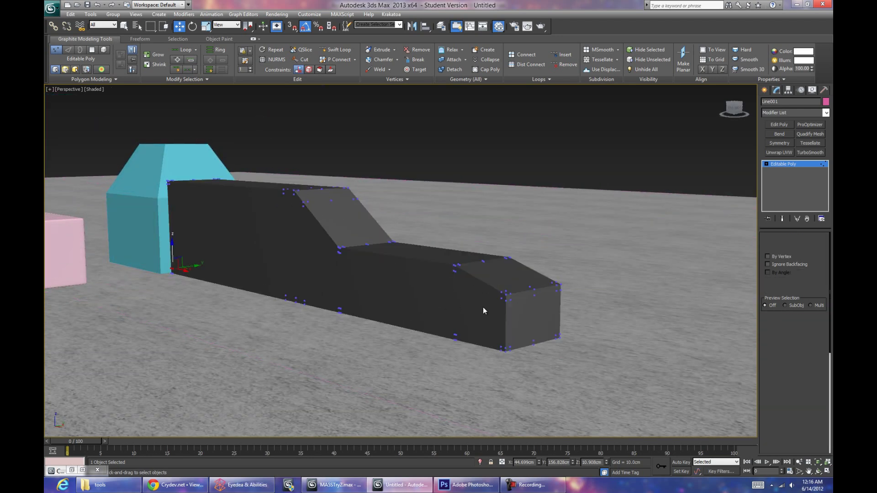
{"action": "scroll", "coordinate": [483, 307], "scroll_direction": "up", "scroll_amount": 3}
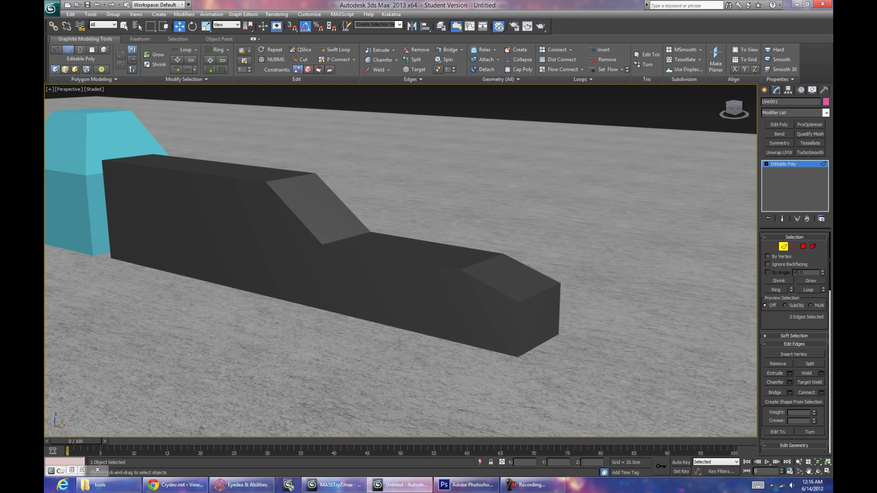
Step: Switch to the MA5STry2.max scene and examine the rifle's barrel, front body and scope with and without the edge display
{"action": "left_click", "coordinate": [335, 485]}
{"action": "left_click", "coordinate": [641, 300]}
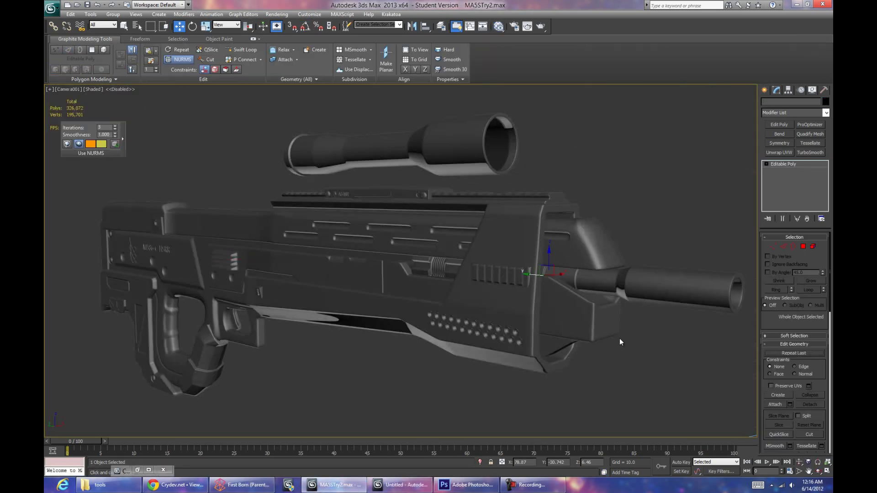
{"action": "key", "text": "F4"}
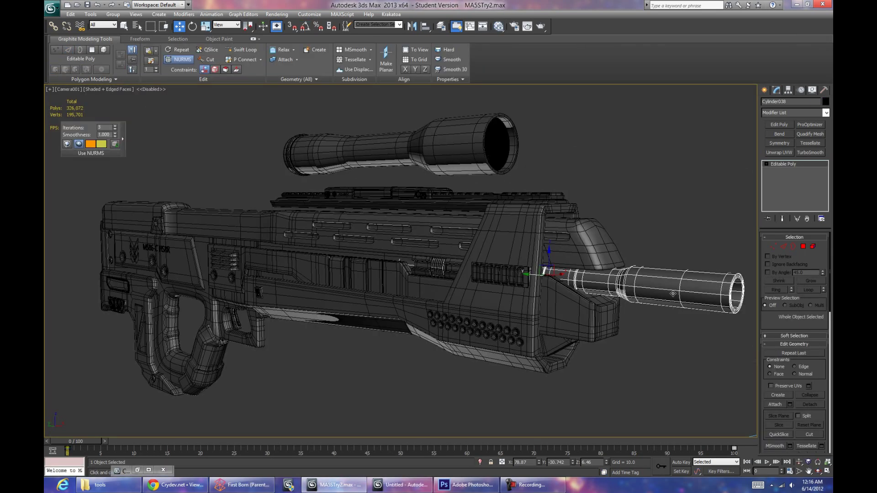
{"action": "key", "text": "F4"}
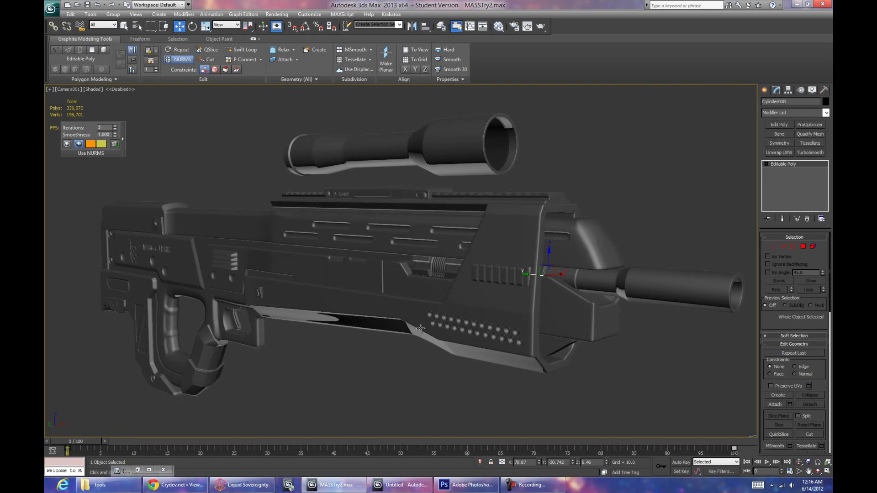
{"action": "left_click", "coordinate": [475, 311]}
{"action": "key", "text": "F4"}
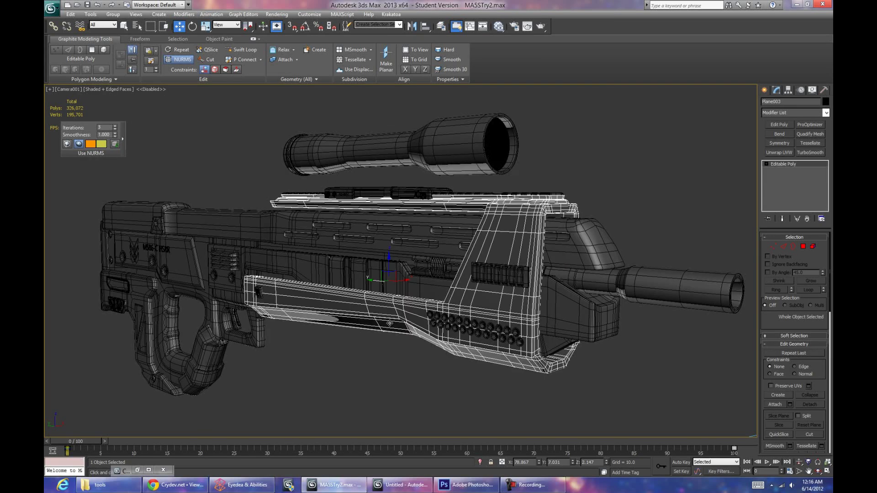
{"action": "key", "text": "F4"}
{"action": "left_click", "coordinate": [494, 195]}
{"action": "left_click", "coordinate": [504, 144]}
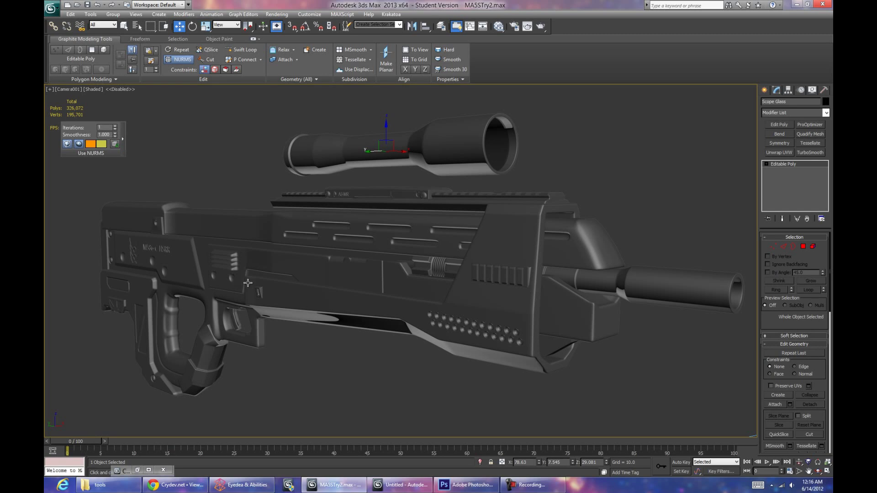
{"action": "left_click", "coordinate": [781, 135]}
{"action": "left_click_drag", "start_coordinate": [813, 252], "coordinate": [778, 65]}
{"action": "left_click_drag", "start_coordinate": [799, 186], "coordinate": [800, 297]}
{"action": "right_click", "coordinate": [804, 163]}
{"action": "left_click", "coordinate": [788, 176]}
Step: Switch back to the stepped solid's scene and turn on NURMS smoothing with the edge display hidden
{"action": "left_click", "coordinate": [391, 485]}
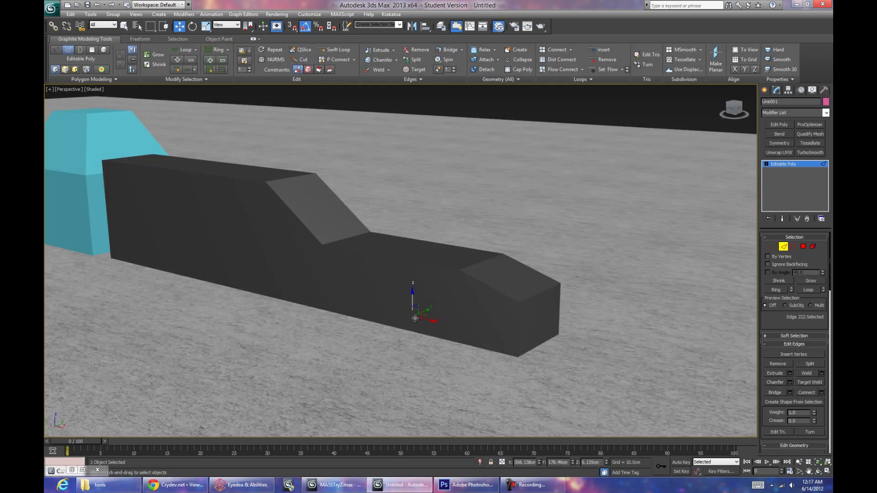
{"action": "key", "text": "2"}
{"action": "left_click", "coordinate": [272, 59]}
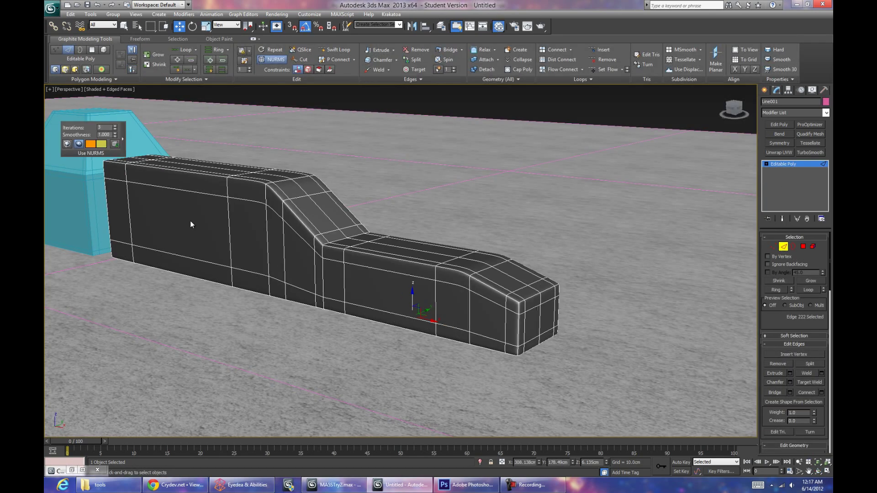
{"action": "key", "text": "F4"}
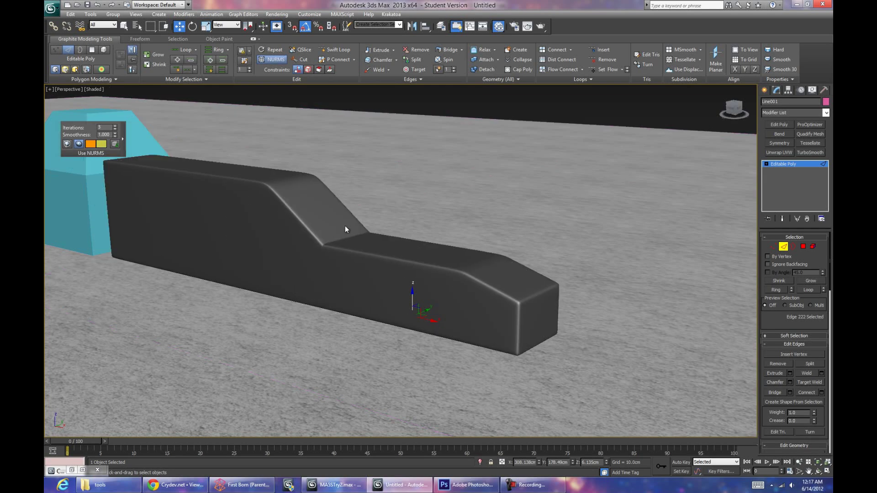
{"action": "middle_click_drag", "start_coordinate": [282, 214], "coordinate": [283, 215], "text": "alt"}
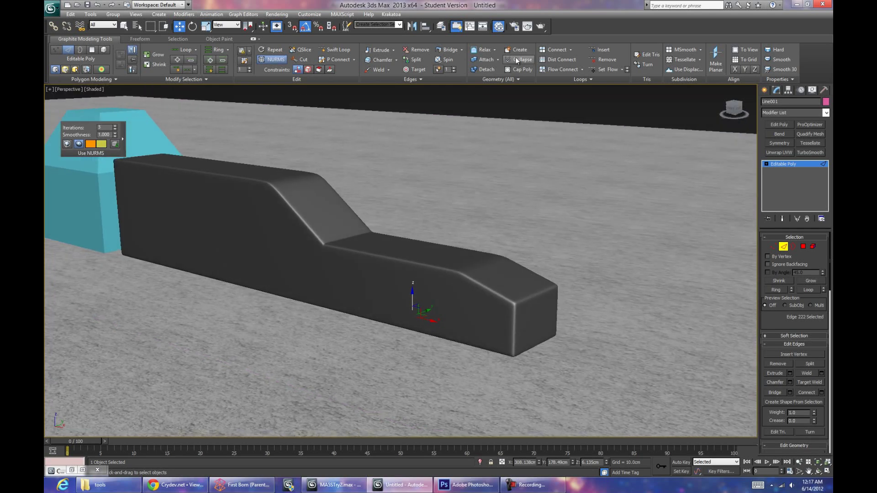
Step: Render the perspective view of the smoothed solid, close the render, and toggle NURMS smoothing off and on
{"action": "left_click", "coordinate": [543, 28]}
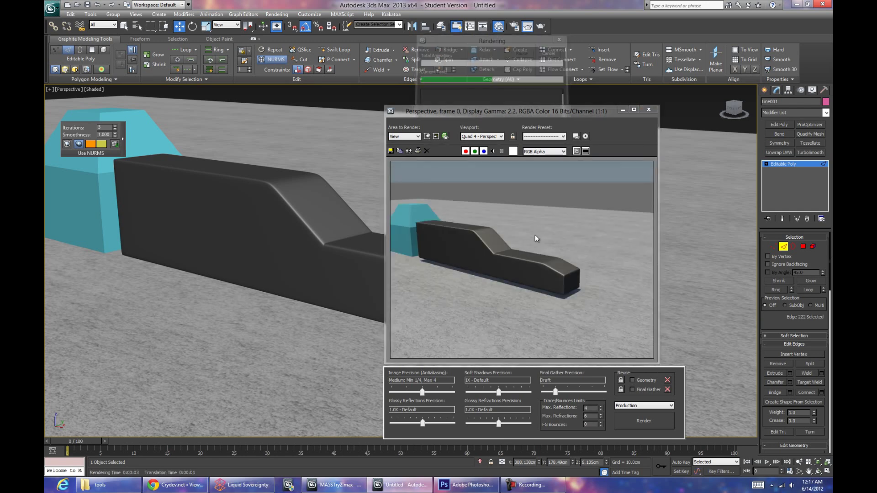
{"action": "left_click", "coordinate": [648, 111]}
{"action": "middle_click_drag", "start_coordinate": [396, 243], "coordinate": [531, 274]}
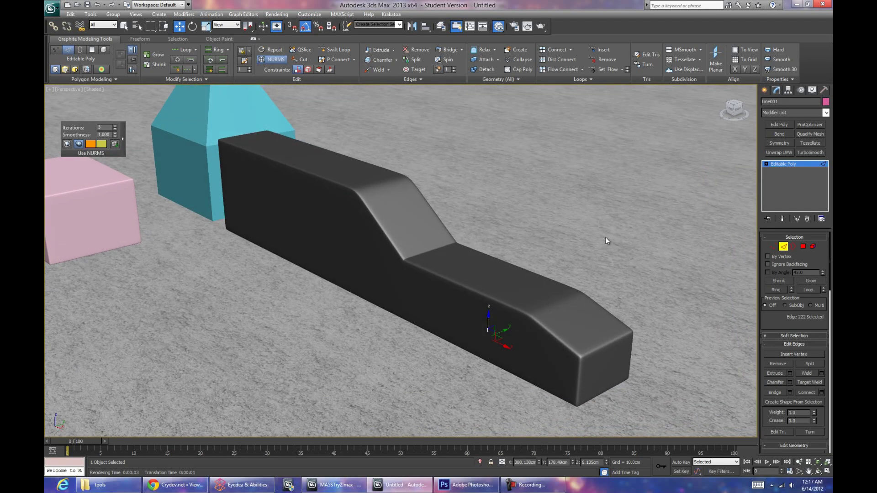
{"action": "key", "text": "ctrl+q"}
{"action": "key", "text": "ctrl+q"}
{"action": "middle_click_drag", "start_coordinate": [414, 263], "coordinate": [390, 213]}
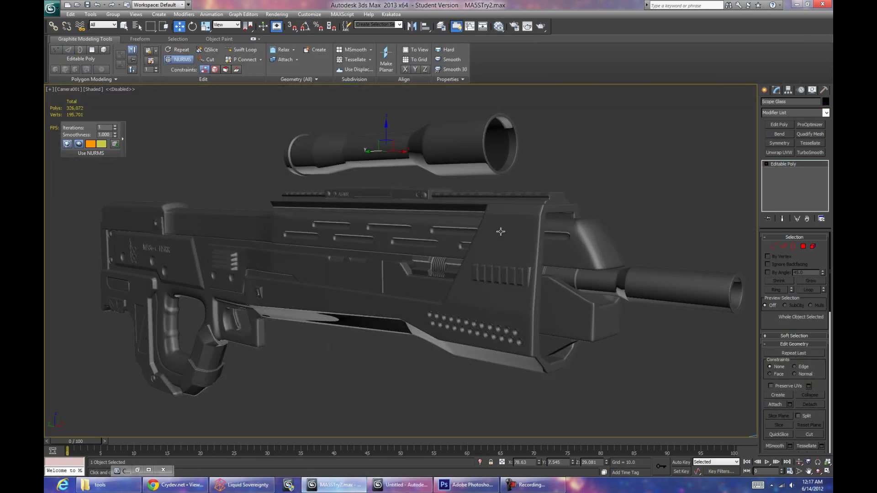
Step: Switch to the MA5STry2.max scene, select a rifle body part, and examine the body and its round knob in the perspective view
{"action": "left_click", "coordinate": [573, 210]}
{"action": "left_click", "coordinate": [583, 226]}
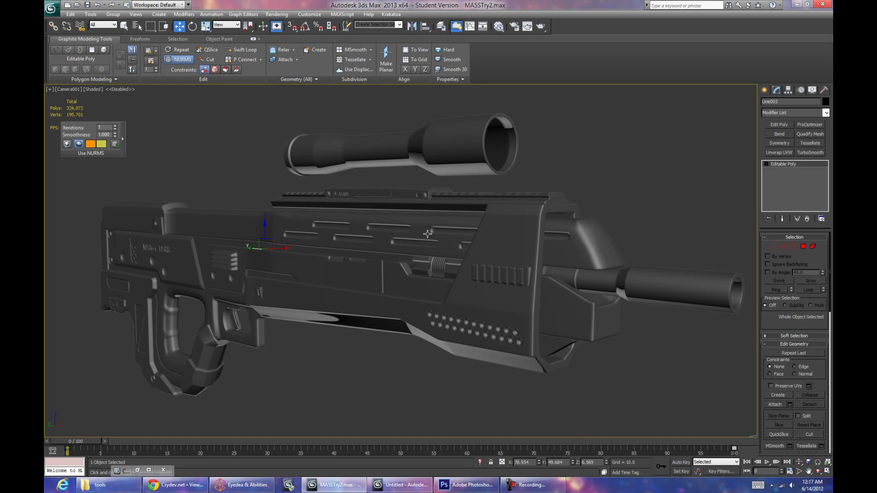
{"action": "middle_click_drag", "start_coordinate": [397, 277], "coordinate": [359, 284]}
{"action": "middle_click_drag", "start_coordinate": [464, 280], "coordinate": [286, 311]}
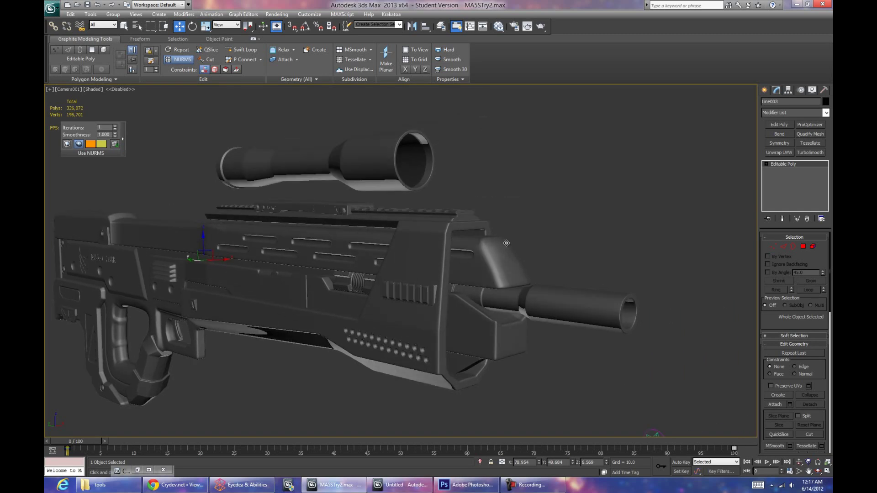
{"action": "key", "text": "p"}
{"action": "scroll", "coordinate": [503, 265], "scroll_direction": "up", "scroll_amount": 6}
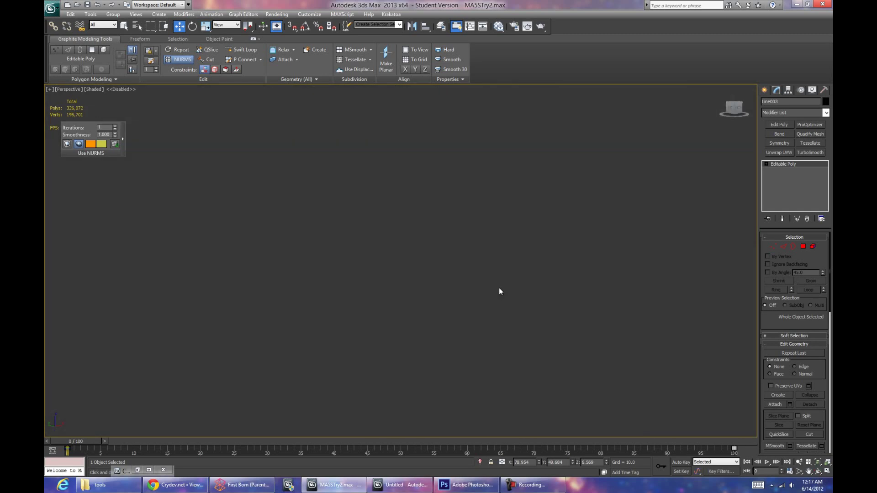
{"action": "scroll", "coordinate": [399, 265], "scroll_direction": "down", "scroll_amount": 7}
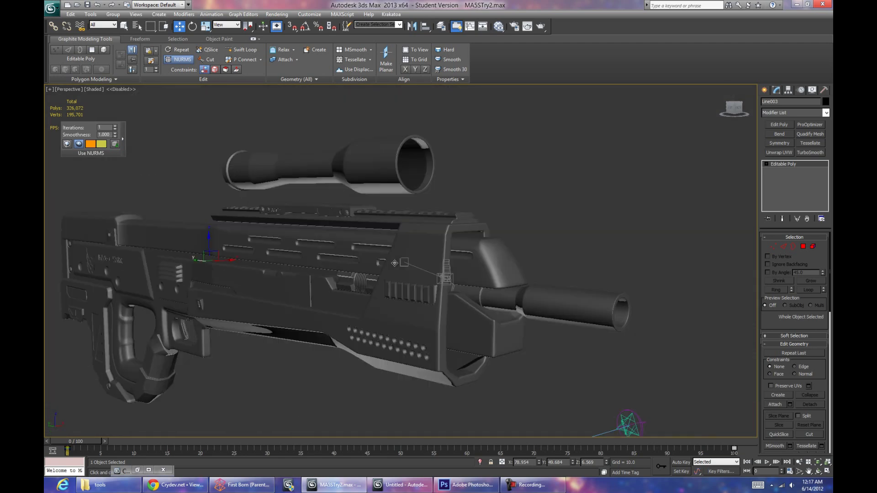
{"action": "scroll", "coordinate": [399, 275], "scroll_direction": "up", "scroll_amount": 8}
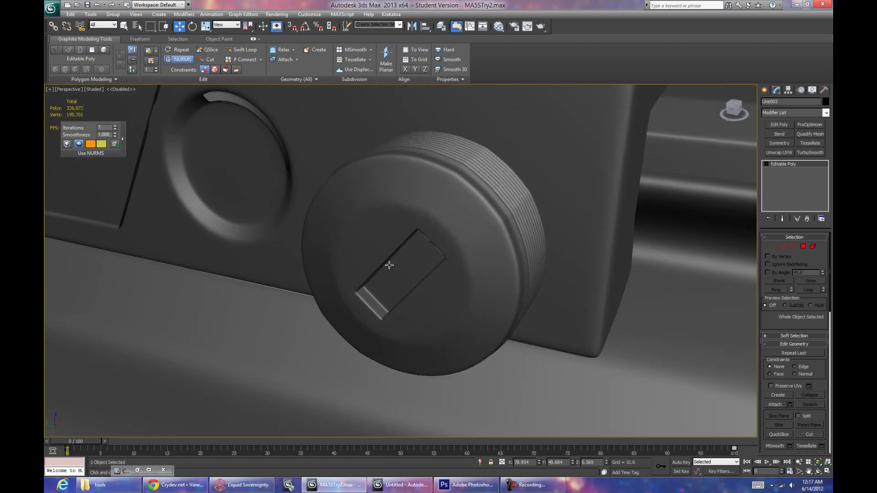
Step: Examine the smoothed notch along the upper edge of the rifle body up close
{"action": "scroll", "coordinate": [389, 264], "scroll_direction": "down", "scroll_amount": 10}
{"action": "middle_click_drag", "start_coordinate": [448, 288], "coordinate": [554, 241]}
{"action": "middle_click_drag", "start_coordinate": [264, 307], "coordinate": [386, 272]}
{"action": "scroll", "coordinate": [386, 272], "scroll_direction": "up", "scroll_amount": 4}
{"action": "scroll", "coordinate": [475, 258], "scroll_direction": "down", "scroll_amount": 3}
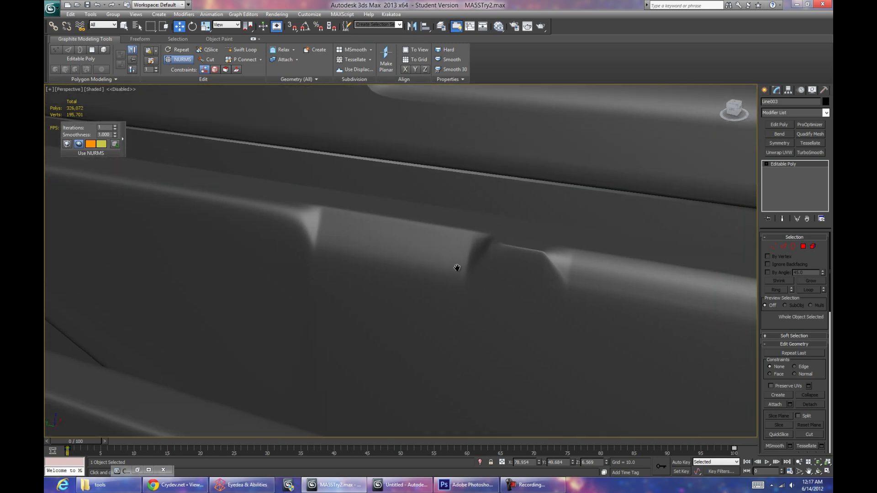
{"action": "middle_click_drag", "start_coordinate": [505, 274], "coordinate": [413, 278]}
{"action": "scroll", "coordinate": [375, 299], "scroll_direction": "up", "scroll_amount": 6}
{"action": "scroll", "coordinate": [375, 299], "scroll_direction": "down", "scroll_amount": 2}
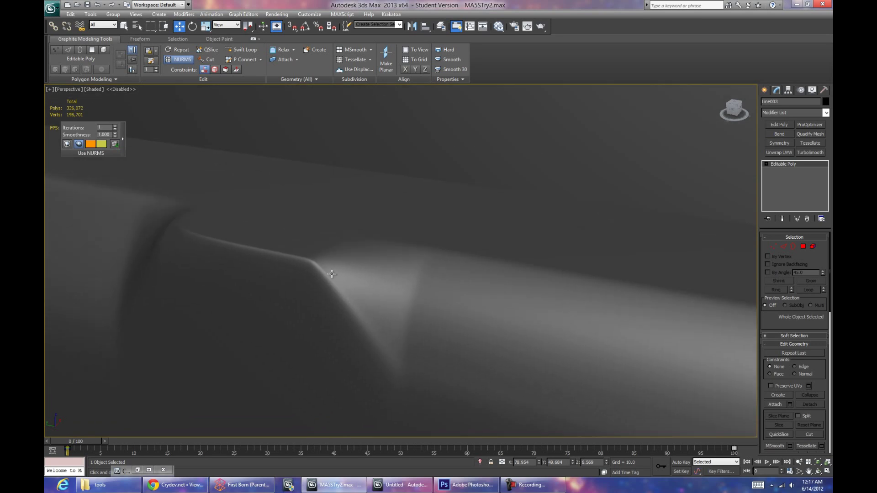
{"action": "middle_click_drag", "start_coordinate": [170, 225], "coordinate": [437, 290]}
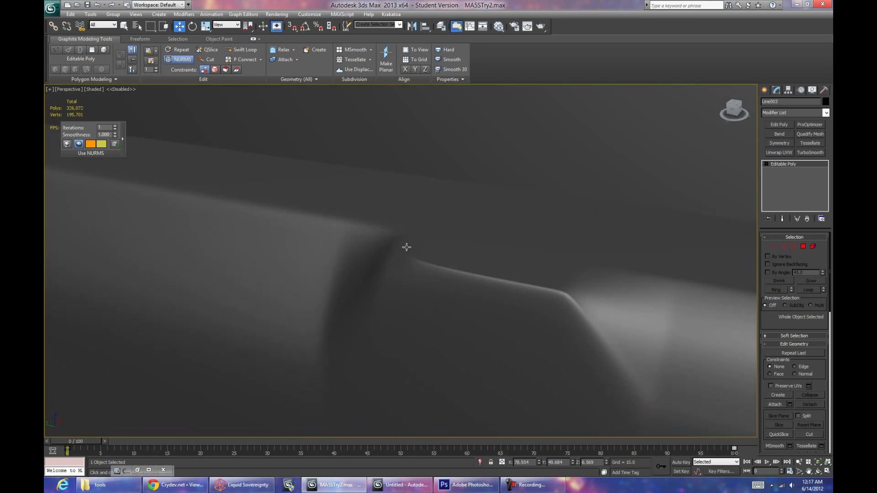
Step: Display the edges around the notch, select the notched rifle part and turn off its NURMS smoothing
{"action": "key", "text": "F4"}
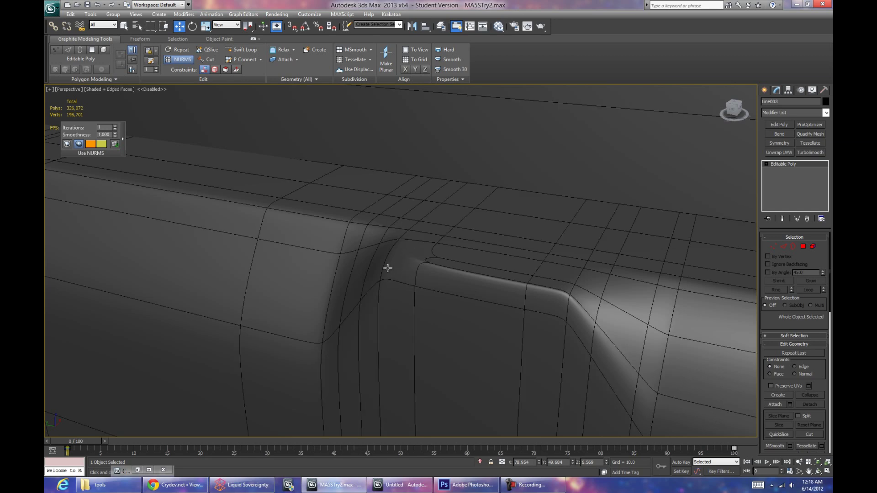
{"action": "left_click", "coordinate": [178, 63]}
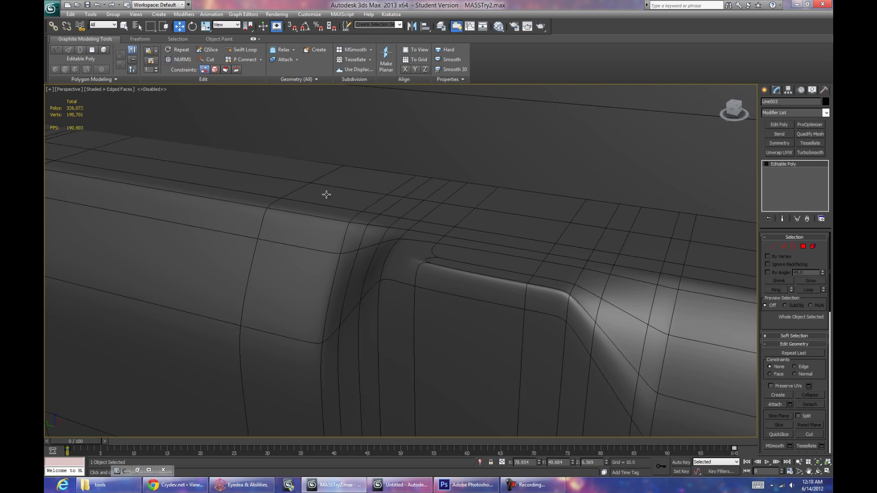
{"action": "left_click", "coordinate": [391, 253]}
{"action": "left_click", "coordinate": [178, 60]}
Step: Inspect the support loops around the notch on the unsmoothed mesh, starting and leaving Swift Loop without adding a loop
{"action": "left_click", "coordinate": [241, 49]}
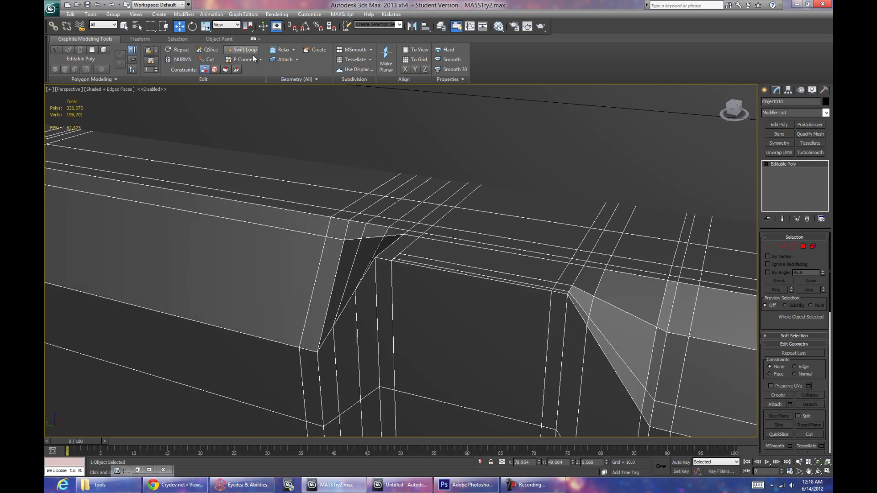
{"action": "middle_click_drag", "start_coordinate": [388, 263], "coordinate": [440, 269]}
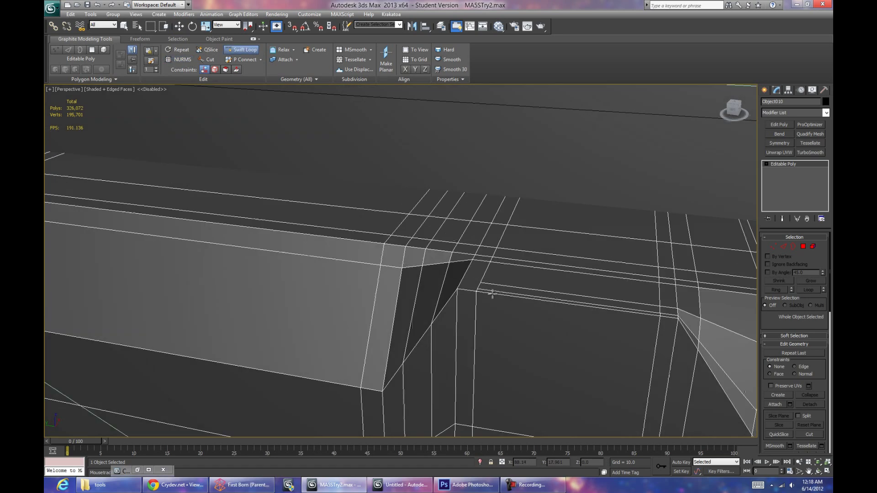
{"action": "middle_click_drag", "start_coordinate": [530, 294], "coordinate": [383, 270]}
{"action": "key", "text": "w"}
{"action": "scroll", "coordinate": [480, 278], "scroll_direction": "down", "scroll_amount": 1}
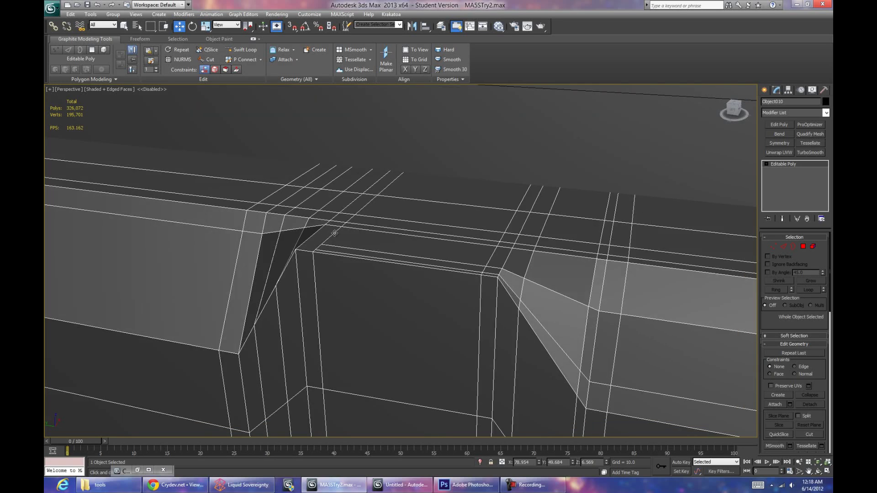
{"action": "middle_click_drag", "start_coordinate": [422, 261], "coordinate": [387, 259]}
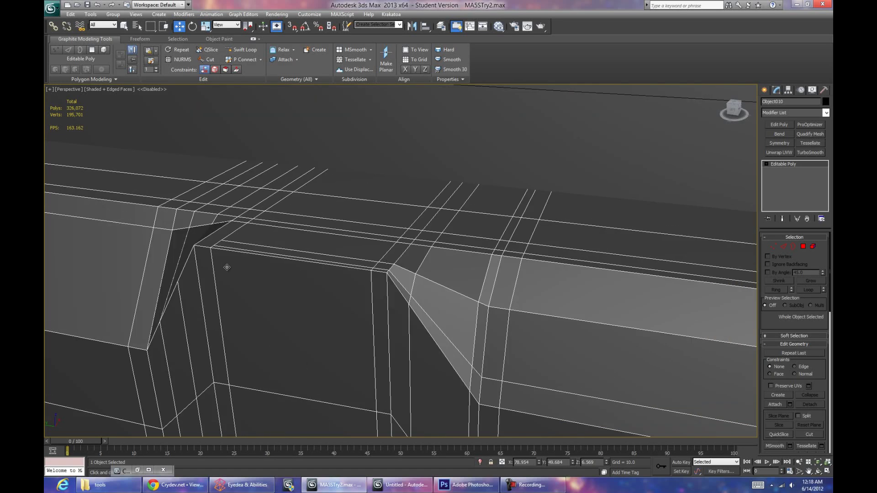
Step: Hide the edges, turn NURMS smoothing back on for the notched part, and examine the rifle, ending in the camera view
{"action": "key", "text": "F4"}
{"action": "key", "text": "ctrl+q"}
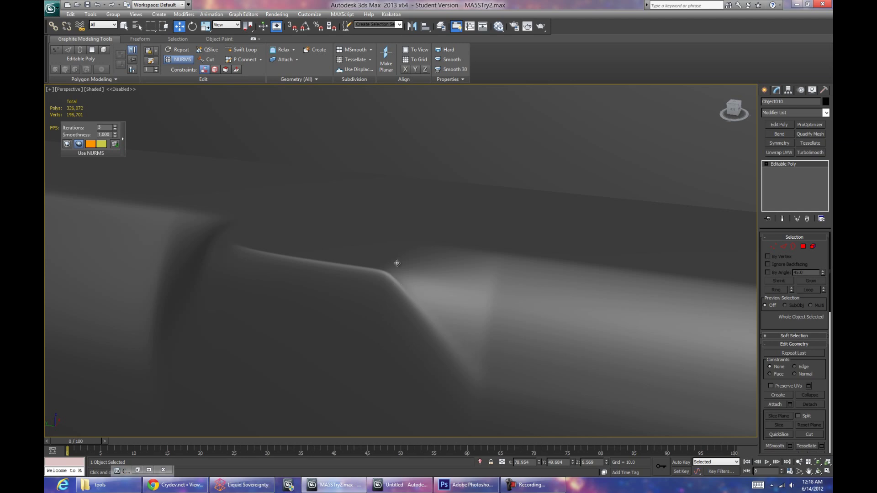
{"action": "middle_click_drag", "start_coordinate": [676, 390], "coordinate": [523, 333], "text": "alt"}
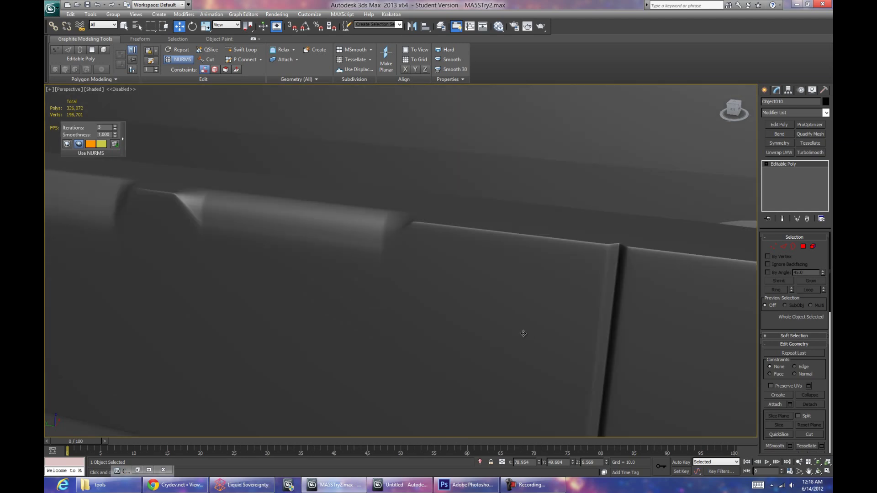
{"action": "middle_click_drag", "start_coordinate": [397, 274], "coordinate": [449, 292], "text": "alt"}
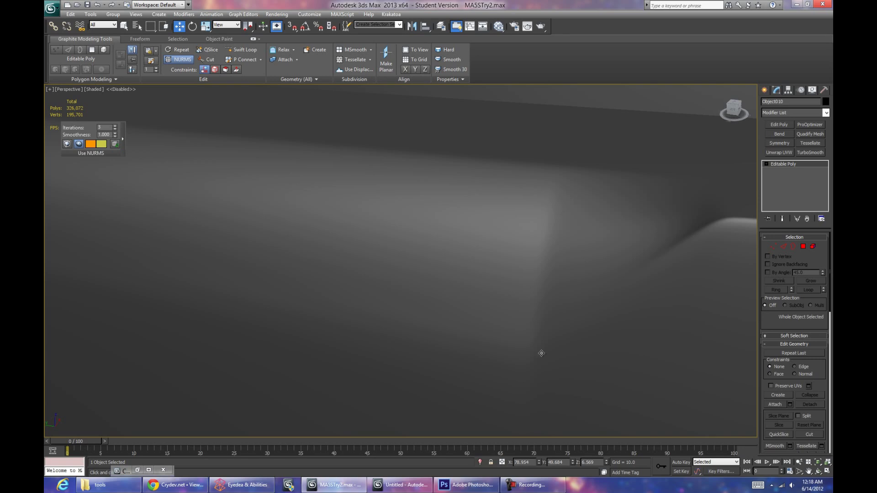
{"action": "middle_click_drag", "start_coordinate": [543, 379], "coordinate": [514, 268], "text": "alt"}
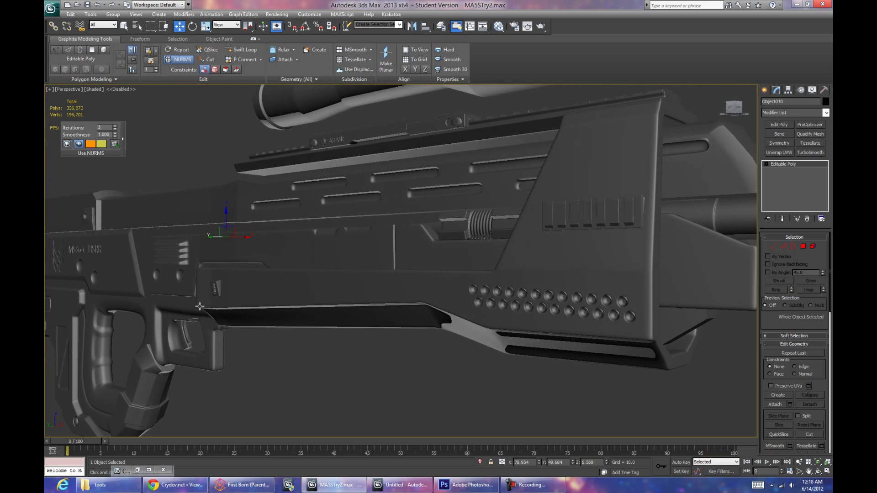
{"action": "middle_click_drag", "start_coordinate": [207, 307], "coordinate": [332, 278]}
{"action": "key", "text": "c"}
{"action": "middle_click_drag", "start_coordinate": [448, 385], "coordinate": [633, 324]}
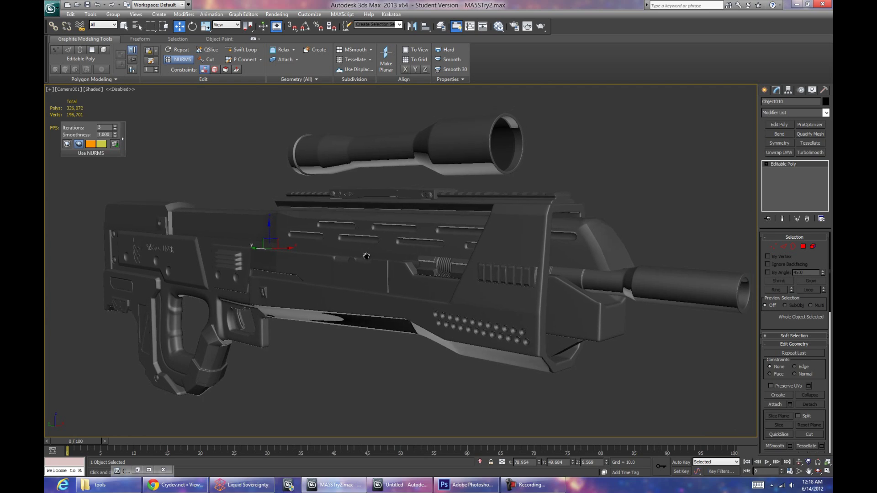
Step: Switch back to the stepped solid's scene and examine the smoothed bend at the foot of its slope
{"action": "left_click", "coordinate": [411, 488]}
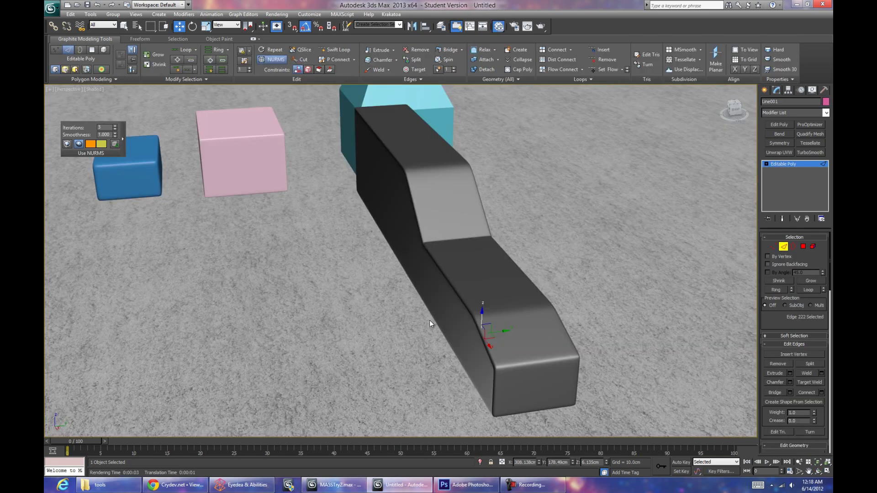
{"action": "middle_click_drag", "start_coordinate": [379, 290], "coordinate": [411, 295], "text": "alt"}
{"action": "scroll", "coordinate": [411, 295], "scroll_direction": "up", "scroll_amount": 10}
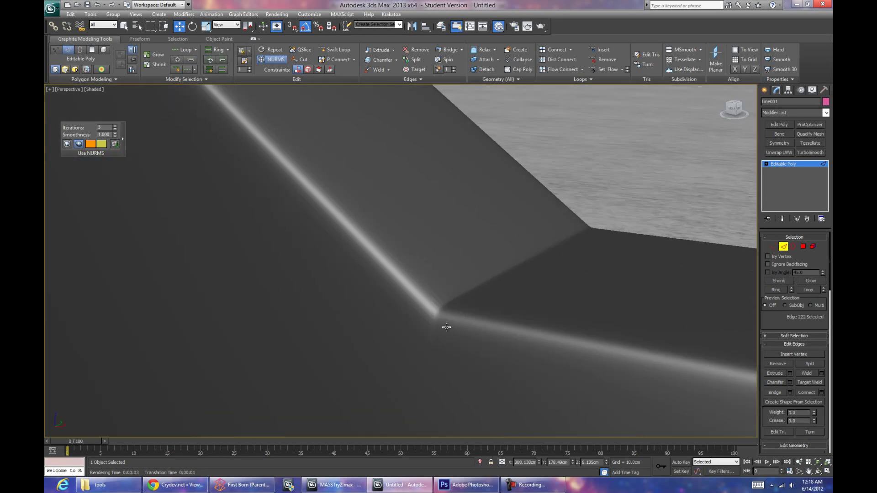
{"action": "scroll", "coordinate": [432, 321], "scroll_direction": "down", "scroll_amount": 12}
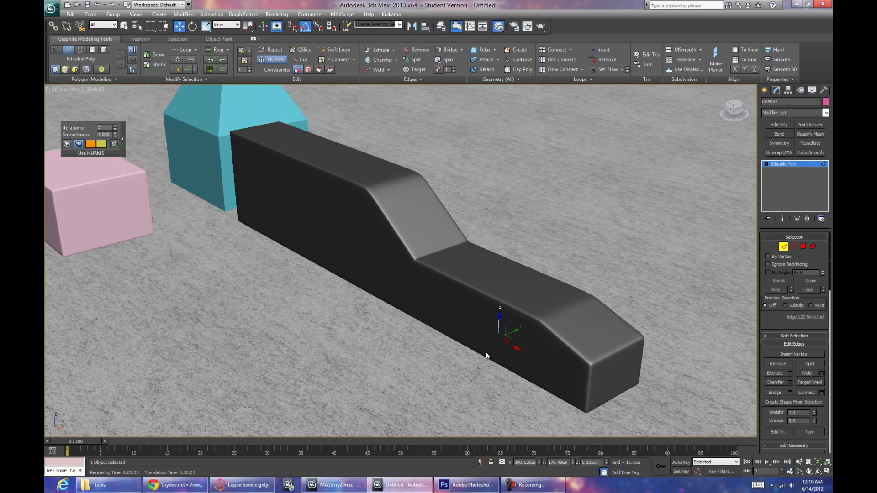
{"action": "middle_click_drag", "start_coordinate": [487, 356], "coordinate": [485, 301], "text": "alt"}
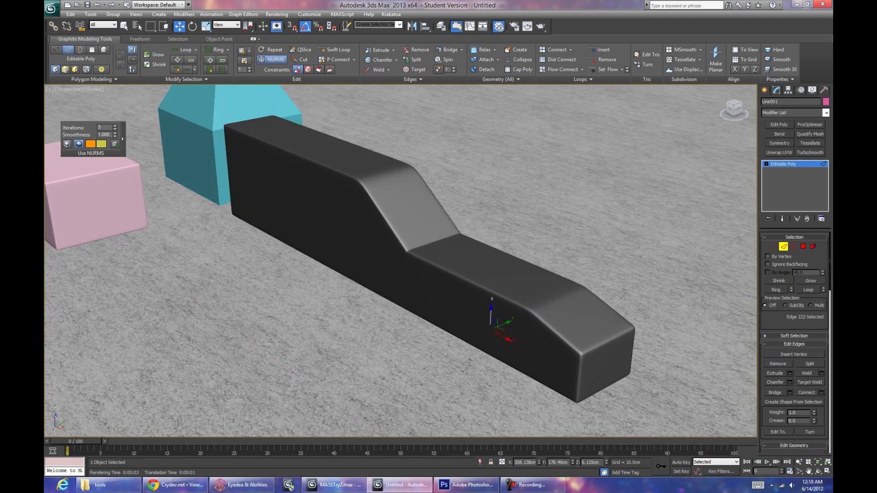
Step: Give Material #27 a near-black diffuse color and a specular level of 73 in the Slate Material Editor, and minimize the editor
{"action": "left_click_drag", "start_coordinate": [801, 127], "coordinate": [438, 85]}
{"action": "middle_click_drag", "start_coordinate": [306, 234], "coordinate": [484, 243]}
{"action": "left_click_drag", "start_coordinate": [417, 216], "coordinate": [419, 216]}
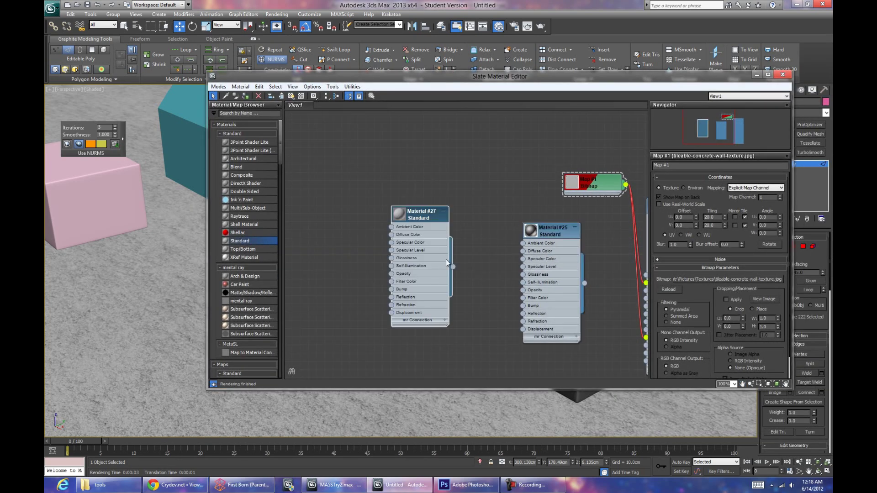
{"action": "double_click", "coordinate": [417, 216]}
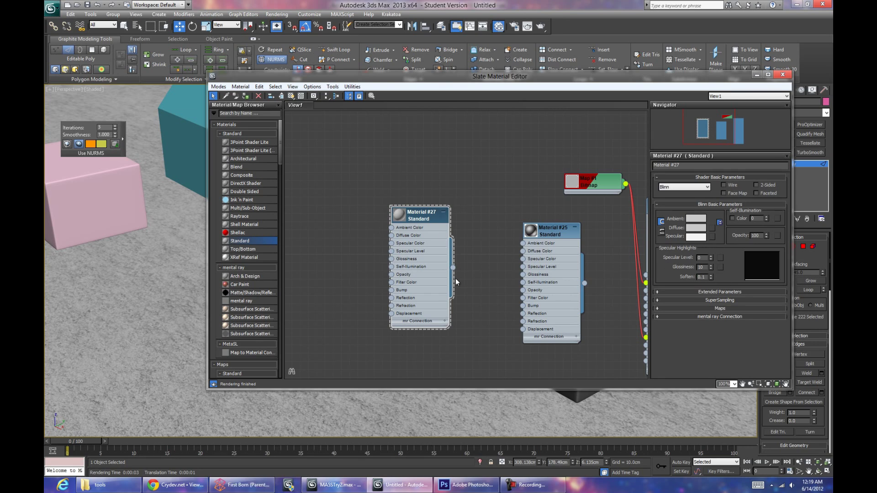
{"action": "left_click", "coordinate": [696, 231]}
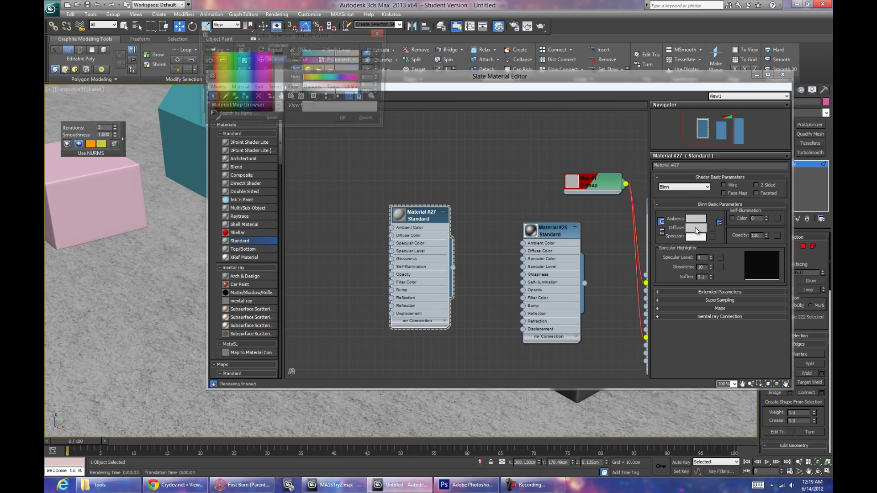
{"action": "left_click_drag", "start_coordinate": [280, 63], "coordinate": [279, 55]}
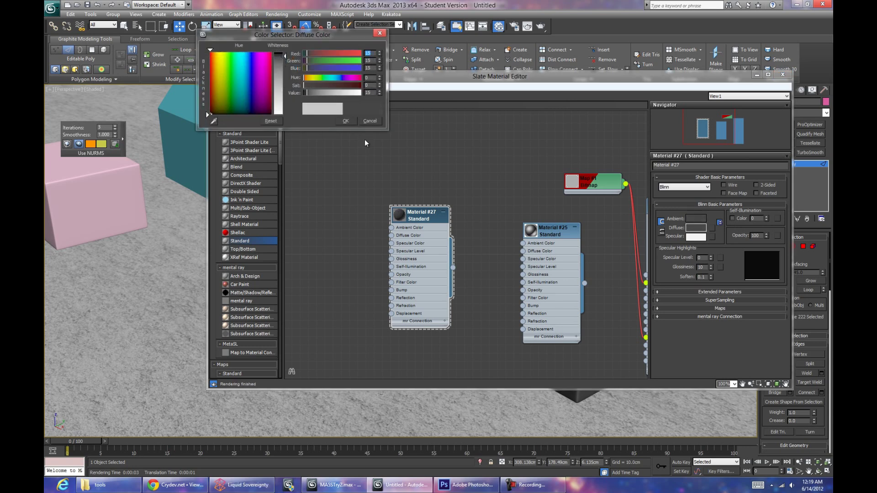
{"action": "left_click", "coordinate": [345, 121]}
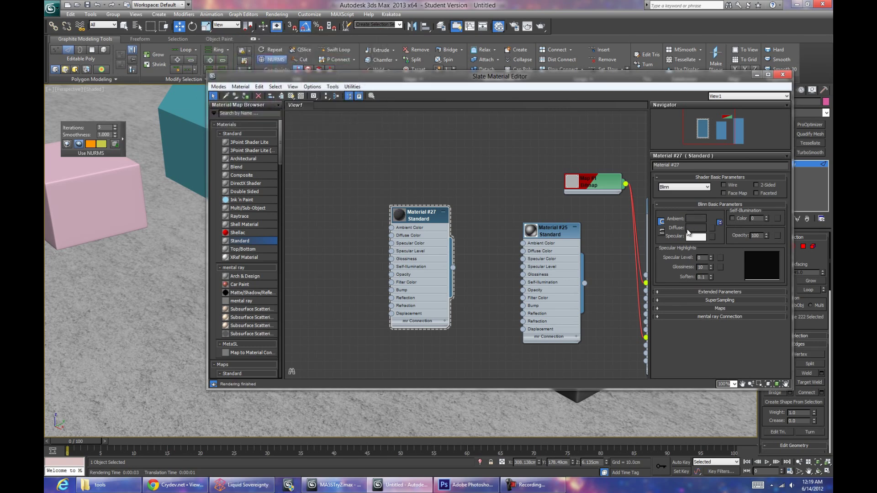
{"action": "left_click_drag", "start_coordinate": [713, 260], "coordinate": [708, 227]}
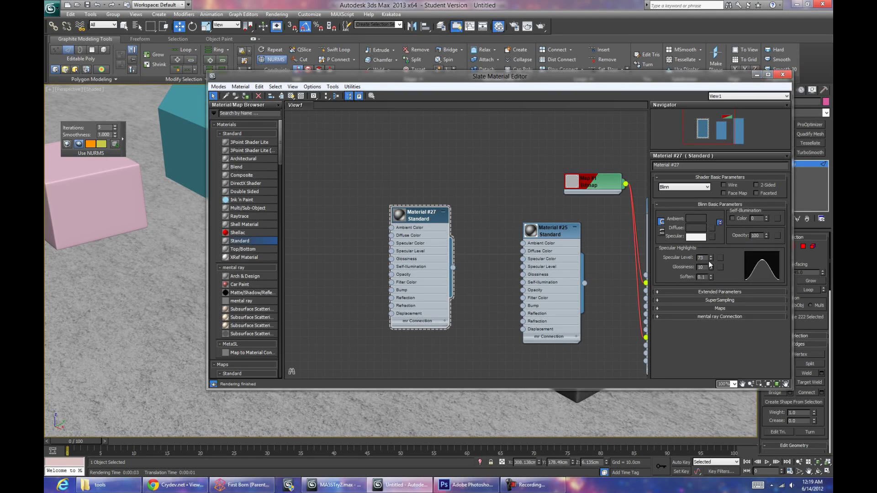
{"action": "left_click", "coordinate": [756, 75]}
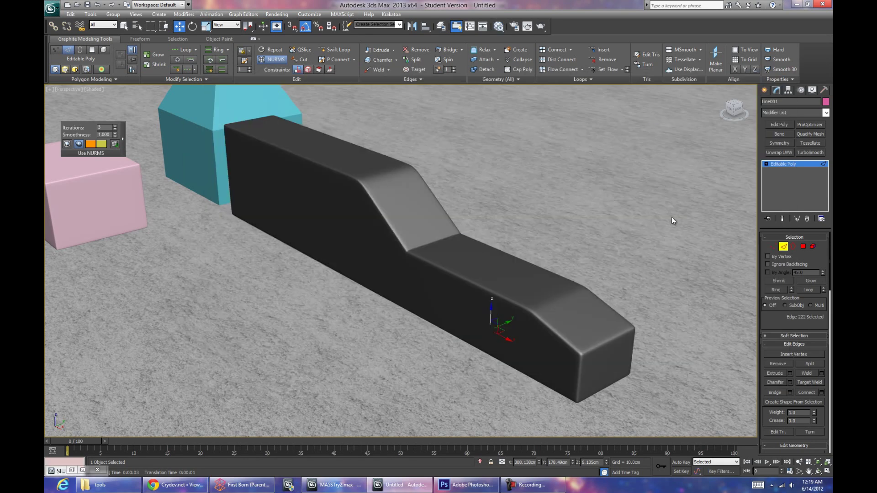
Step: Clear the edge selection and examine the smoothed corners of the pink and blue boxes
{"action": "middle_click_drag", "start_coordinate": [372, 199], "coordinate": [635, 258]}
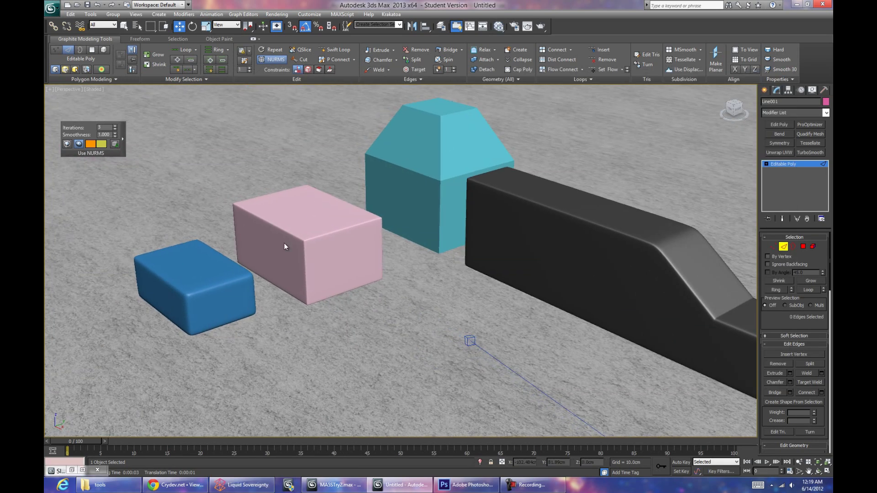
{"action": "middle_click_drag", "start_coordinate": [284, 243], "coordinate": [401, 267]}
{"action": "scroll", "coordinate": [392, 269], "scroll_direction": "up", "scroll_amount": 2}
{"action": "left_click", "coordinate": [329, 302]}
{"action": "scroll", "coordinate": [330, 302], "scroll_direction": "up", "scroll_amount": 2}
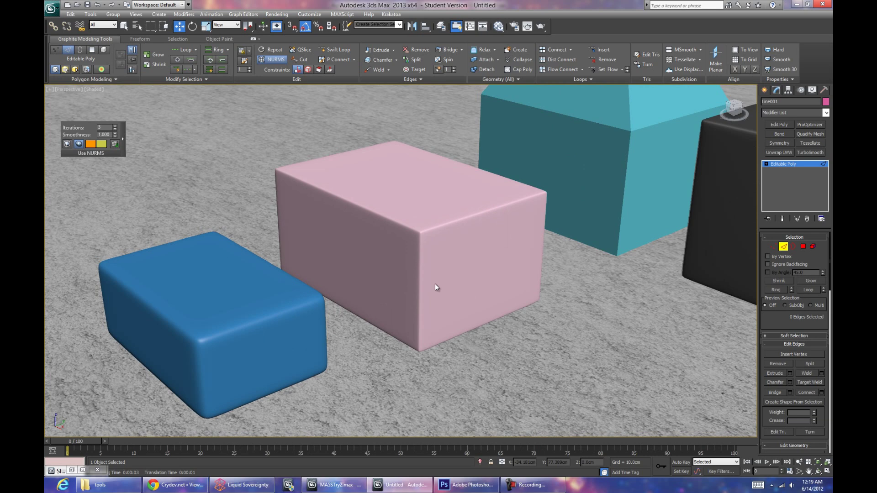
Step: Leave edge editing, select the pink box and apply Material #27 to it from the Slate Material Editor
{"action": "key", "text": "m"}
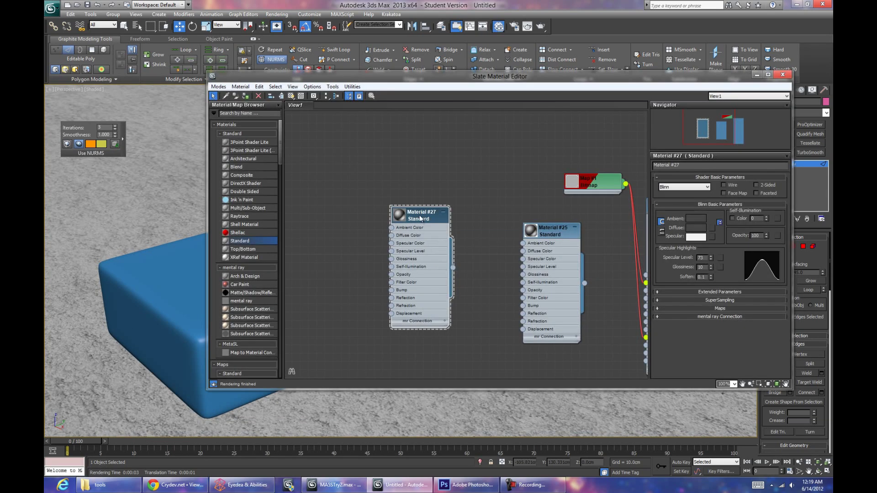
{"action": "left_click", "coordinate": [815, 231]}
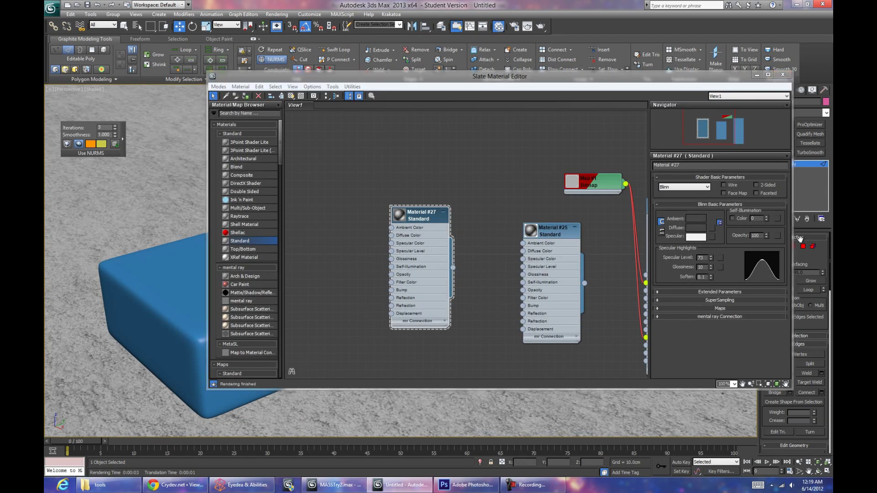
{"action": "left_click", "coordinate": [756, 75]}
{"action": "left_click", "coordinate": [784, 248]}
{"action": "left_click", "coordinate": [427, 207]}
{"action": "key", "text": "F4"}
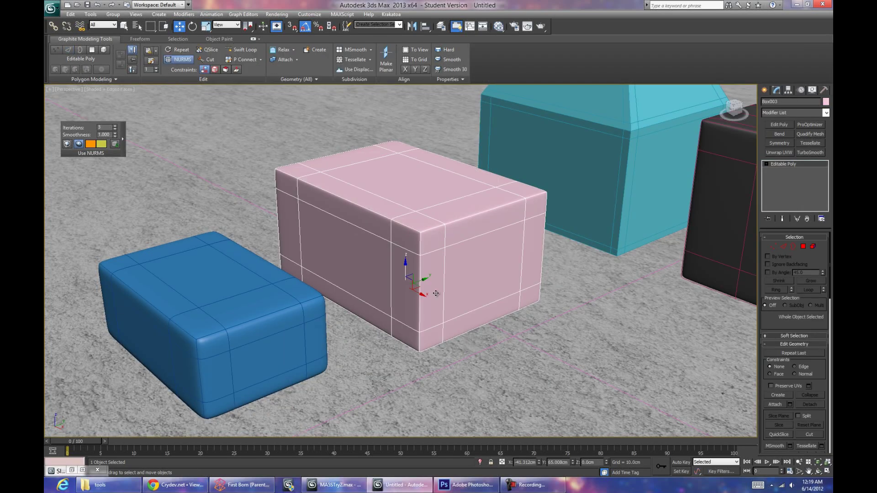
{"action": "key", "text": "m"}
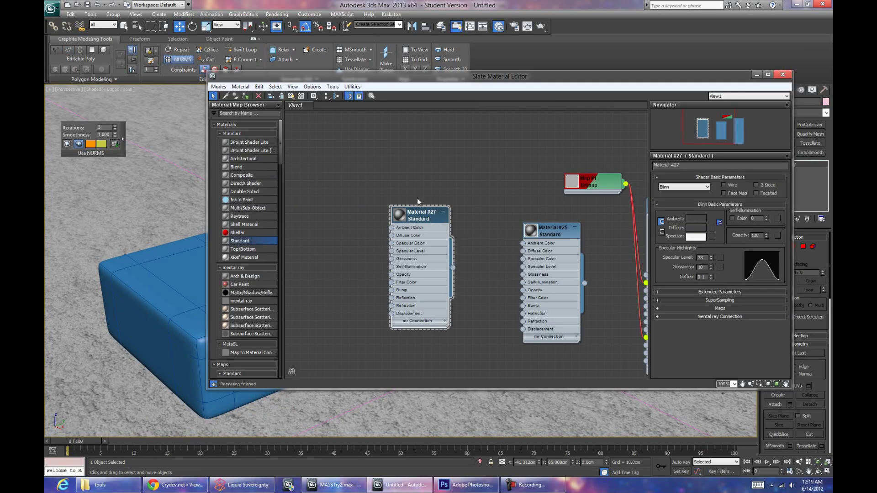
{"action": "left_click_drag", "start_coordinate": [456, 77], "coordinate": [699, 94]}
{"action": "left_click_drag", "start_coordinate": [697, 286], "coordinate": [401, 262]}
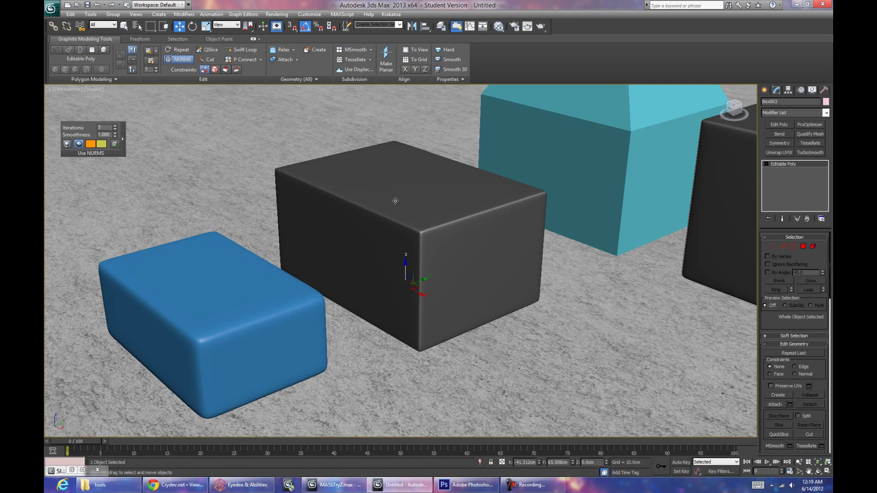
Step: Examine the dark box, return to the camera view, and turn on NURMS smoothing for the teal tapered box with edges shown
{"action": "scroll", "coordinate": [435, 233], "scroll_direction": "up", "scroll_amount": 5}
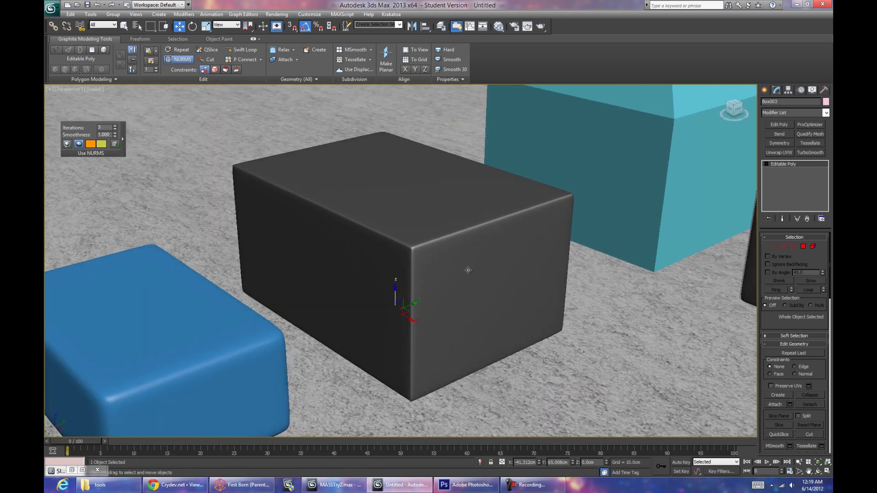
{"action": "scroll", "coordinate": [462, 247], "scroll_direction": "down", "scroll_amount": 8}
{"action": "scroll", "coordinate": [569, 132], "scroll_direction": "down", "scroll_amount": 3}
{"action": "key", "text": "v"}
{"action": "left_click", "coordinate": [548, 233]}
{"action": "mouse_move", "coordinate": [600, 269]}
{"action": "middle_mouse_down"}
{"action": "mouse_move", "coordinate": [299, 226]}
{"action": "mouse_move", "coordinate": [159, 122]}
{"action": "mouse_move", "coordinate": [389, 204]}
{"action": "middle_mouse_up"}
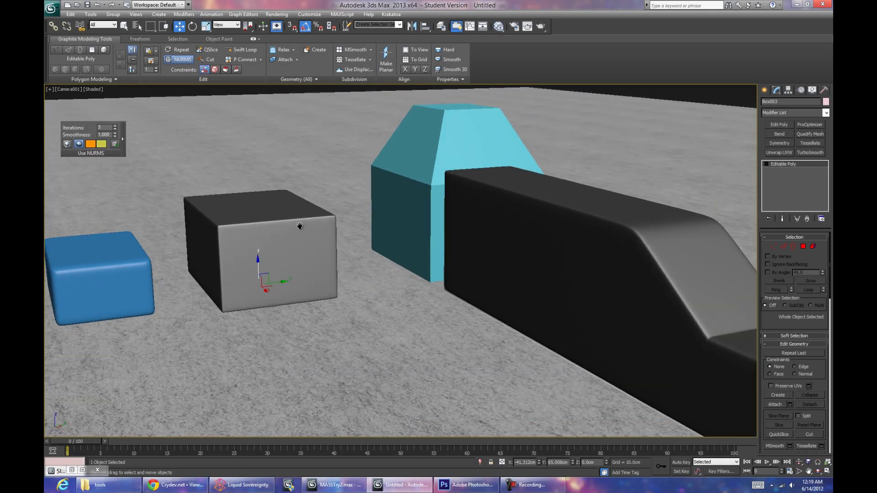
{"action": "left_click", "coordinate": [453, 122]}
{"action": "key", "text": "F4"}
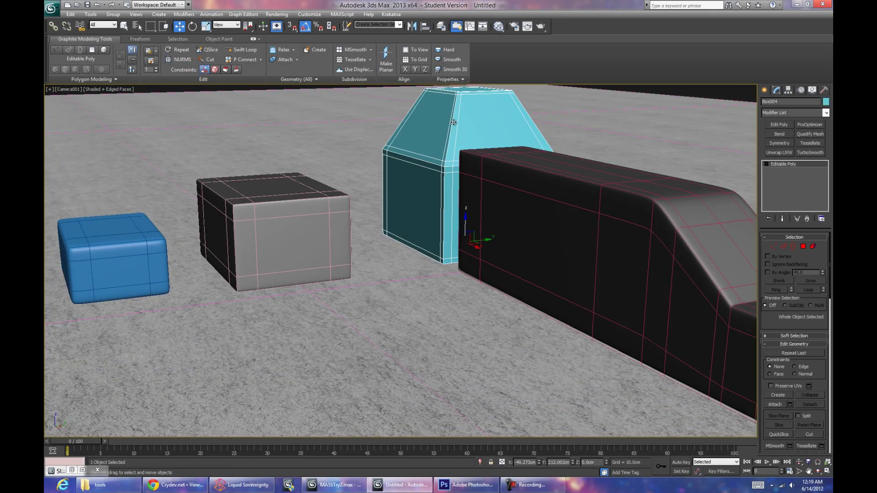
{"action": "left_click", "coordinate": [180, 60]}
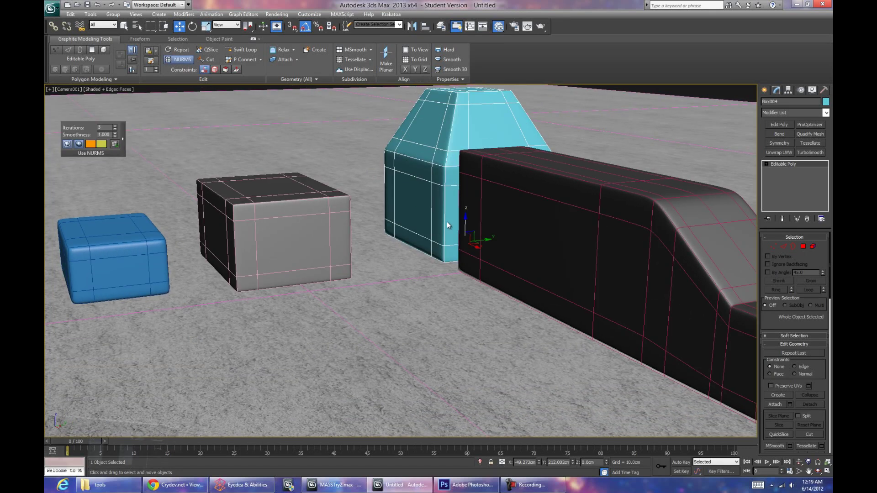
Step: Select the blue box along with the teal tapered box and assign Material #27 to both
{"action": "key", "text": "m"}
{"action": "left_click_drag", "start_coordinate": [319, 175], "coordinate": [302, 268]}
{"action": "left_click", "coordinate": [262, 252], "text": "ctrl"}
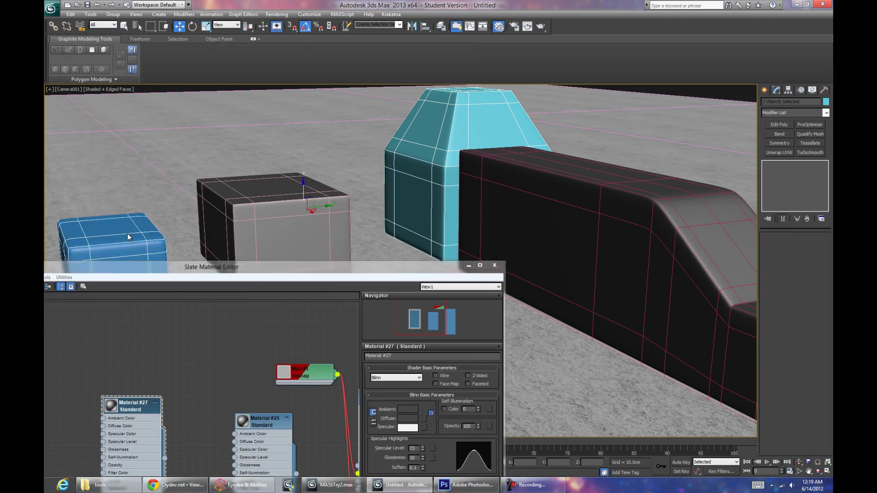
{"action": "right_click", "coordinate": [212, 233]}
{"action": "left_click", "coordinate": [146, 405]}
{"action": "right_click", "coordinate": [145, 404]}
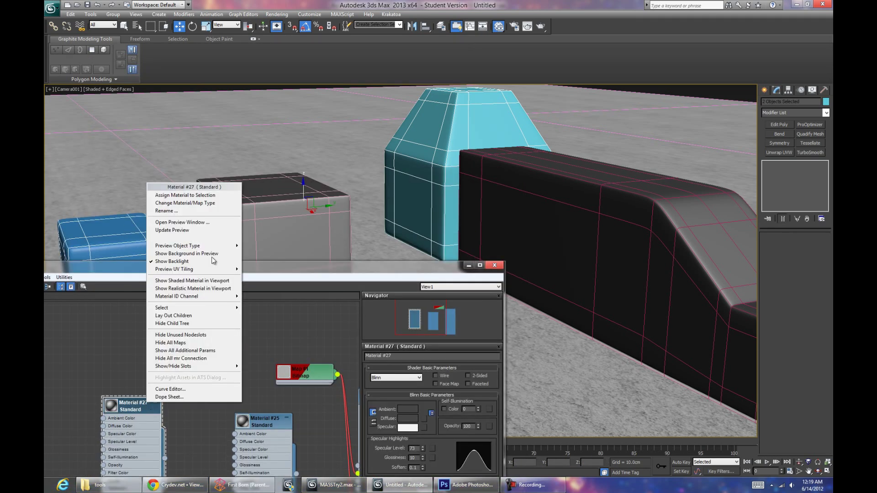
{"action": "left_click", "coordinate": [211, 196]}
Step: Minimize the Slate Material Editor, render the camera view to inspect the dark objects, and minimize the render window
{"action": "left_click", "coordinate": [468, 265]}
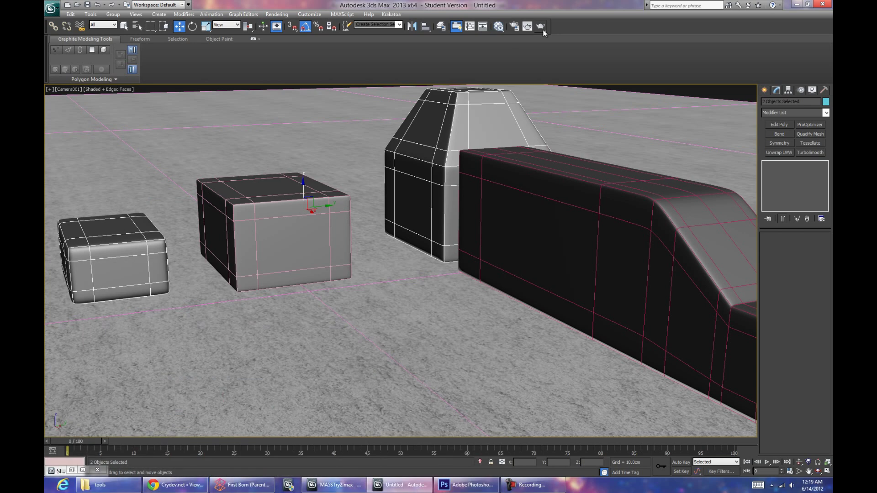
{"action": "left_click", "coordinate": [540, 27]}
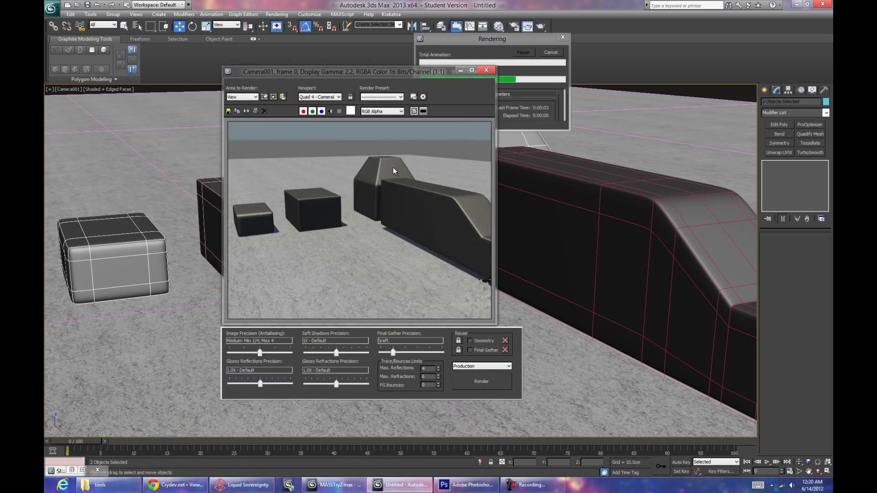
{"action": "left_click", "coordinate": [461, 70]}
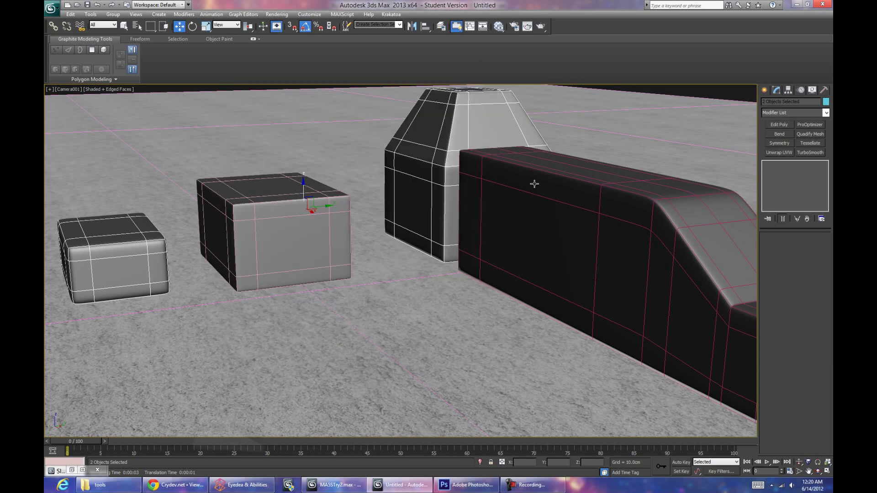
Step: Turn off NURMS smoothing for the tapered box and switch to the perspective view
{"action": "left_click", "coordinate": [513, 215]}
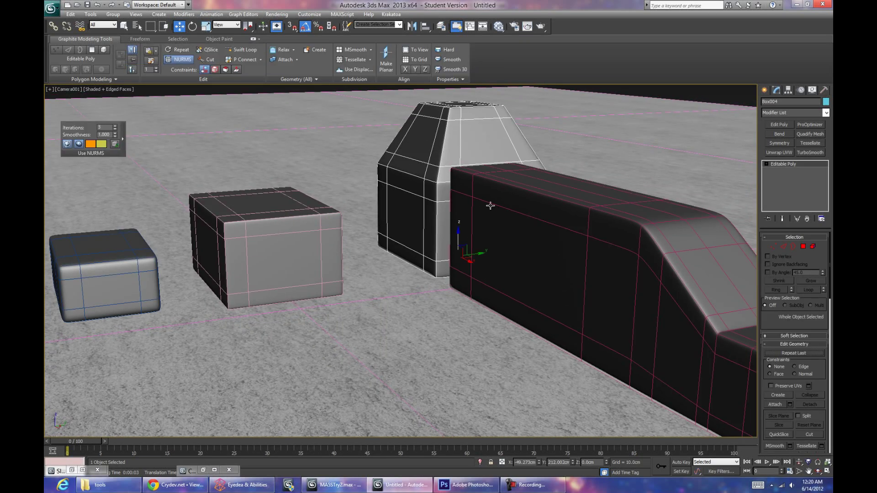
{"action": "left_click", "coordinate": [182, 59]}
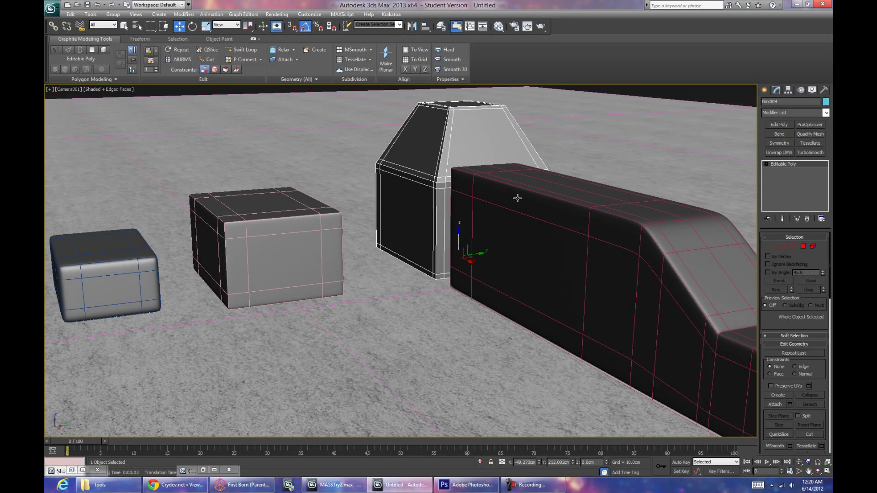
{"action": "key", "text": "p"}
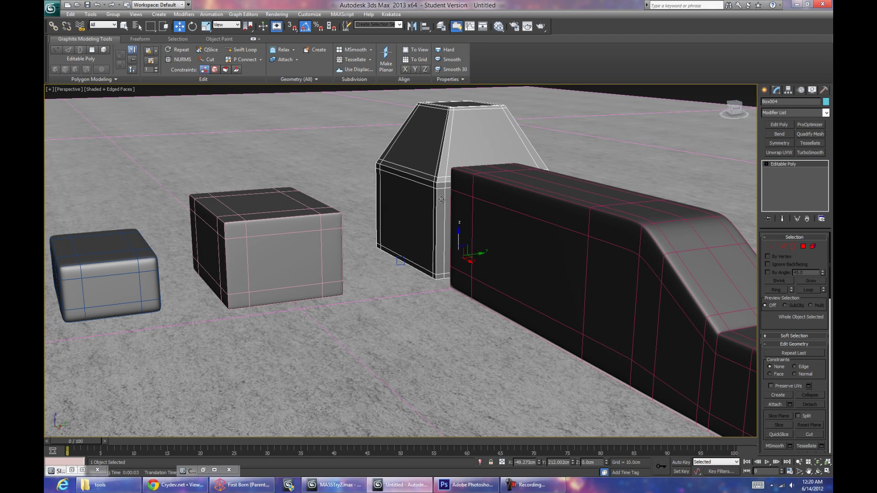
Step: Switch to File Explorer and open the Industrial_Can_normal image from the TOD2 library's Textures, Clutter, Garbage Cans, Industrial Garbage Can folder
{"action": "left_click", "coordinate": [100, 484]}
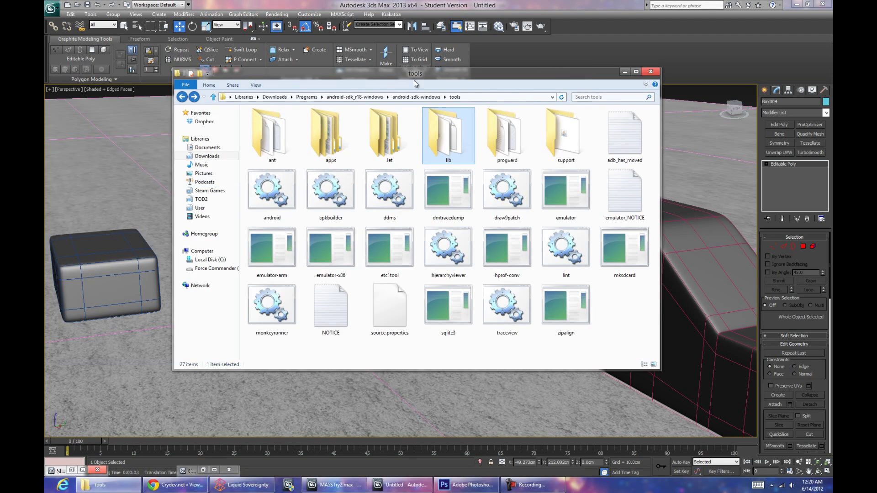
{"action": "left_click", "coordinate": [203, 174]}
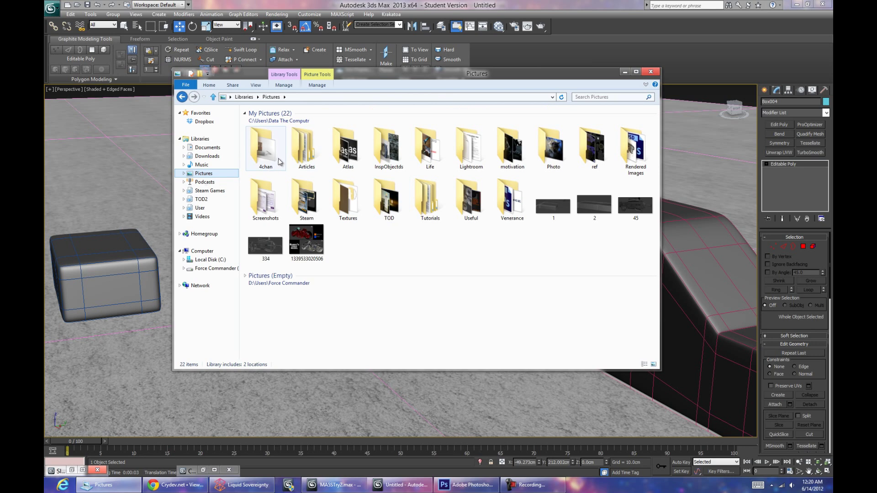
{"action": "left_click", "coordinate": [207, 156]}
{"action": "left_click", "coordinate": [201, 199]}
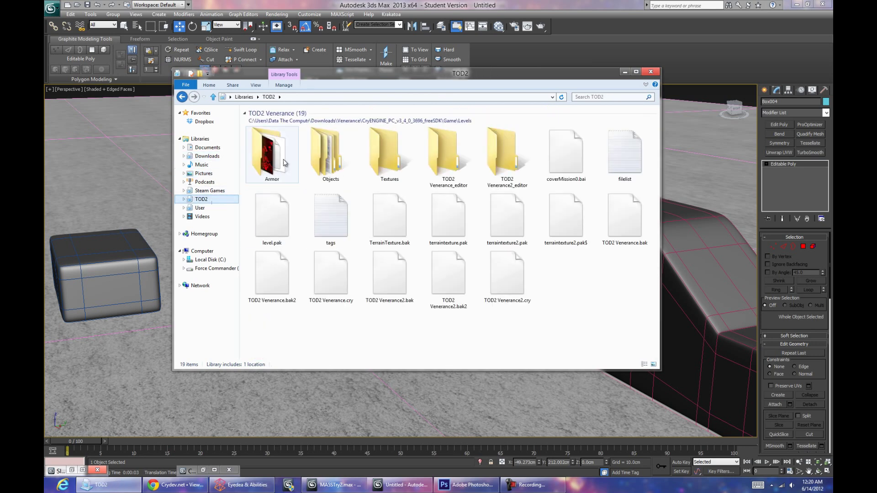
{"action": "double_click", "coordinate": [391, 157]}
{"action": "left_click", "coordinate": [278, 148]}
{"action": "double_click", "coordinate": [278, 148]}
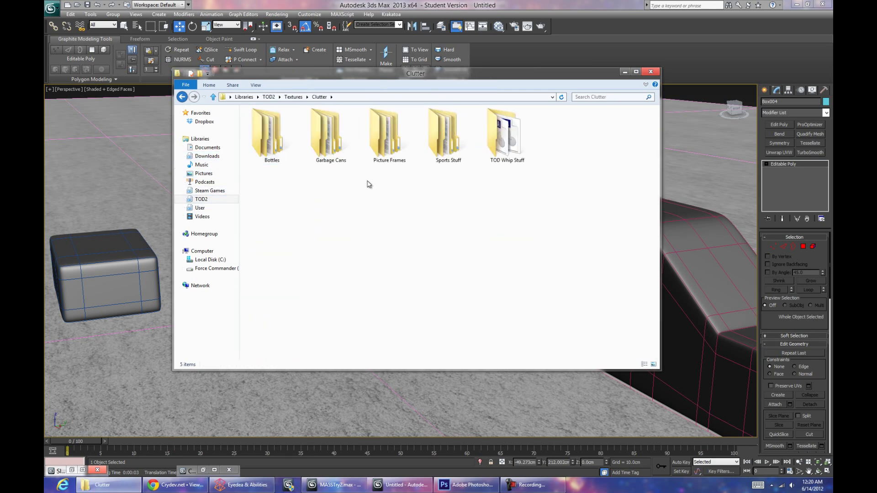
{"action": "double_click", "coordinate": [330, 142]}
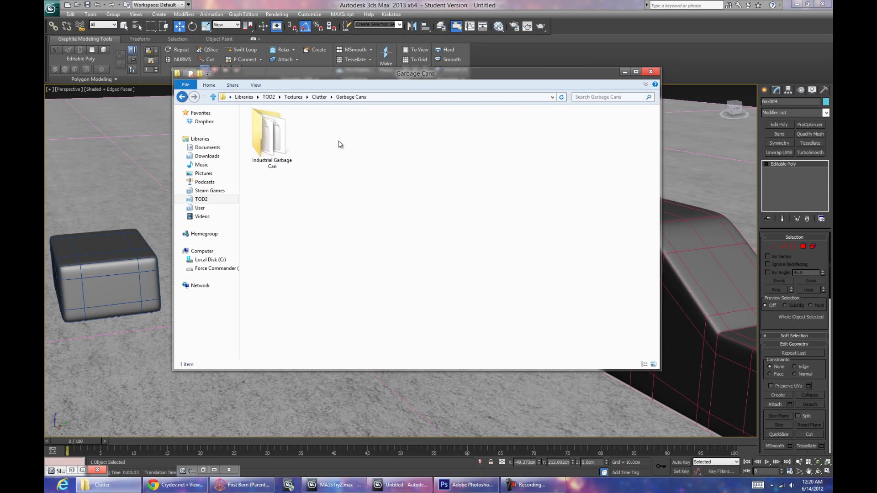
{"action": "double_click", "coordinate": [271, 137]}
{"action": "double_click", "coordinate": [290, 214]}
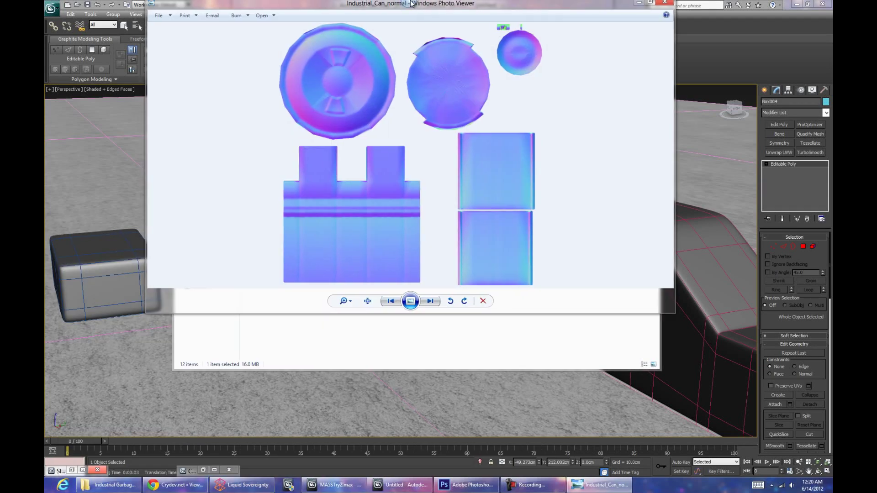
Step: Maximize the Industrial_Can_normal image, examine the can's lid and body shading up close, and close it
{"action": "double_click", "coordinate": [411, 3]}
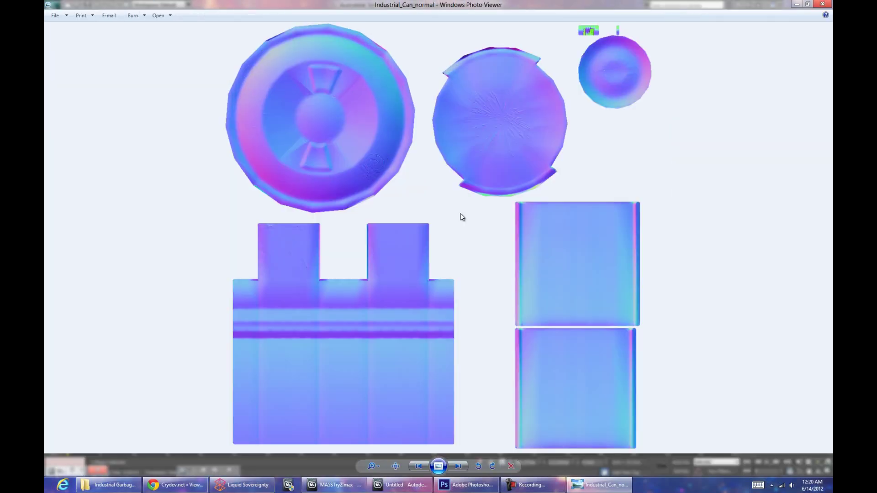
{"action": "scroll", "coordinate": [531, 217], "scroll_direction": "up", "scroll_amount": 4}
{"action": "left_click_drag", "start_coordinate": [296, 60], "coordinate": [465, 266]}
{"action": "scroll", "coordinate": [492, 194], "scroll_direction": "down", "scroll_amount": 4}
{"action": "left_click", "coordinate": [826, 4]}
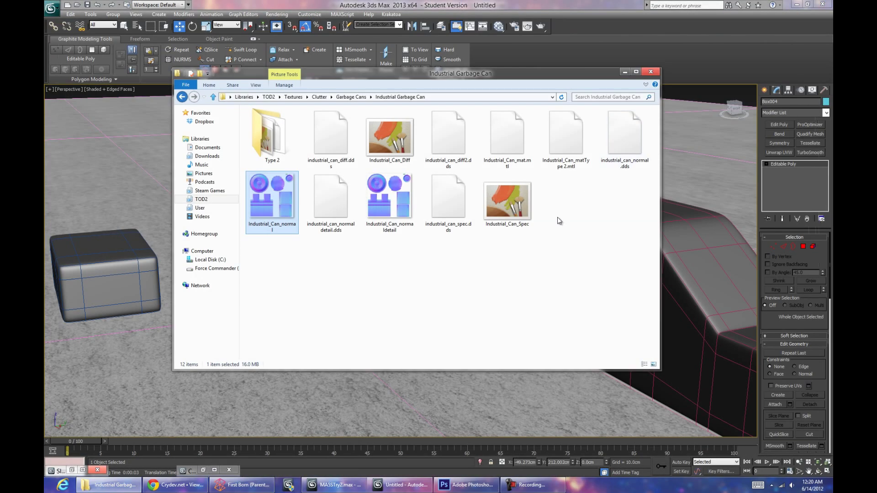
Step: Open the Industrial_Can_normaldetail image, examine its fine surface detail, close it, and minimize the folder to return to 3ds Max
{"action": "left_click", "coordinate": [375, 199]}
{"action": "double_click", "coordinate": [374, 199]}
{"action": "scroll", "coordinate": [341, 80], "scroll_direction": "up", "scroll_amount": 2}
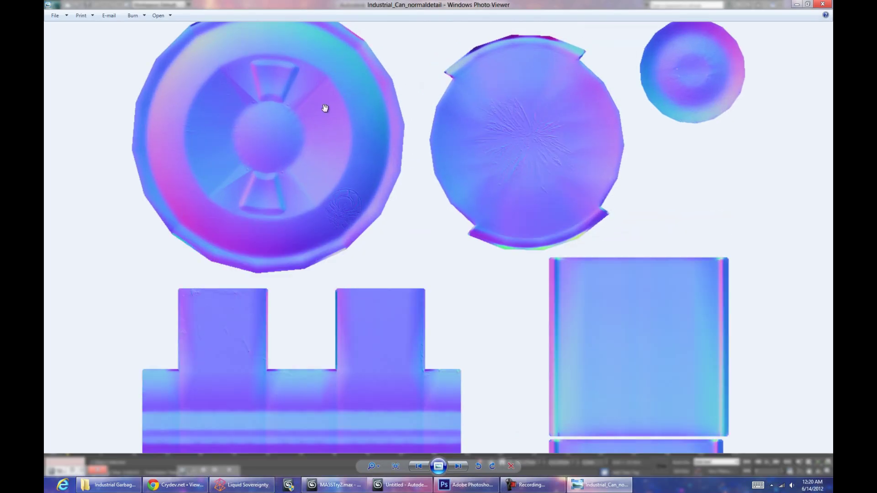
{"action": "scroll", "coordinate": [339, 137], "scroll_direction": "up", "scroll_amount": 1}
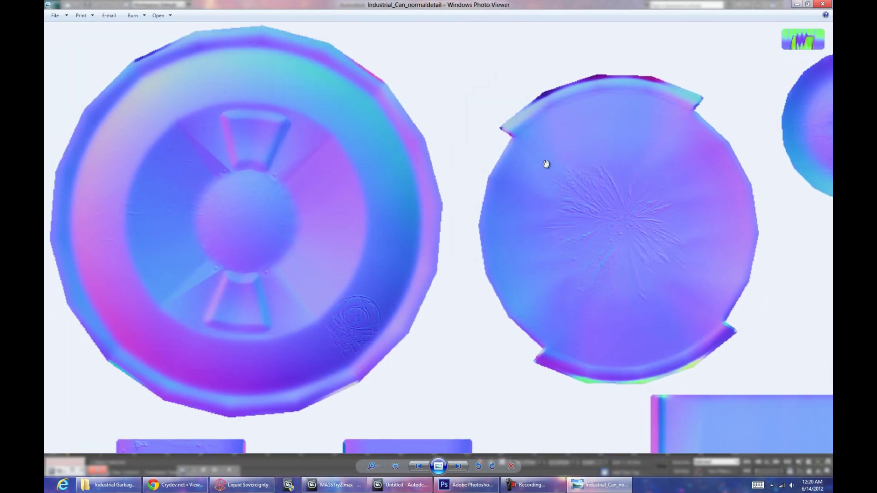
{"action": "scroll", "coordinate": [340, 150], "scroll_direction": "down", "scroll_amount": 2}
{"action": "scroll", "coordinate": [392, 168], "scroll_direction": "down", "scroll_amount": 1}
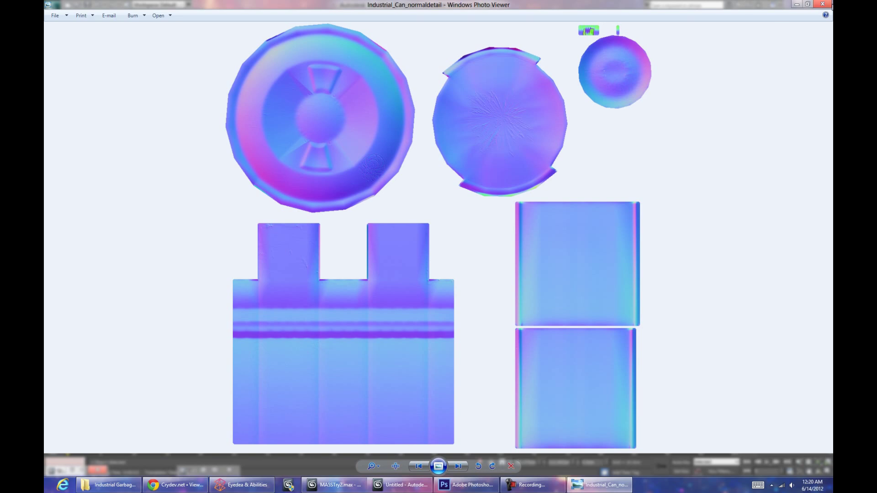
{"action": "left_click", "coordinate": [822, 4]}
{"action": "left_click", "coordinate": [625, 72]}
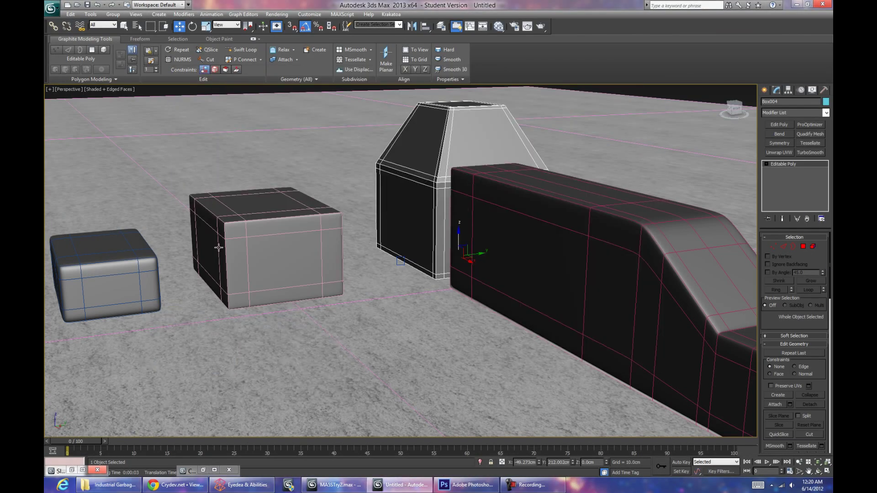
Step: Select the middle box, hide the edges, and compare its corners with NURMS smoothing off and on
{"action": "left_click", "coordinate": [264, 247]}
{"action": "key", "text": "F4"}
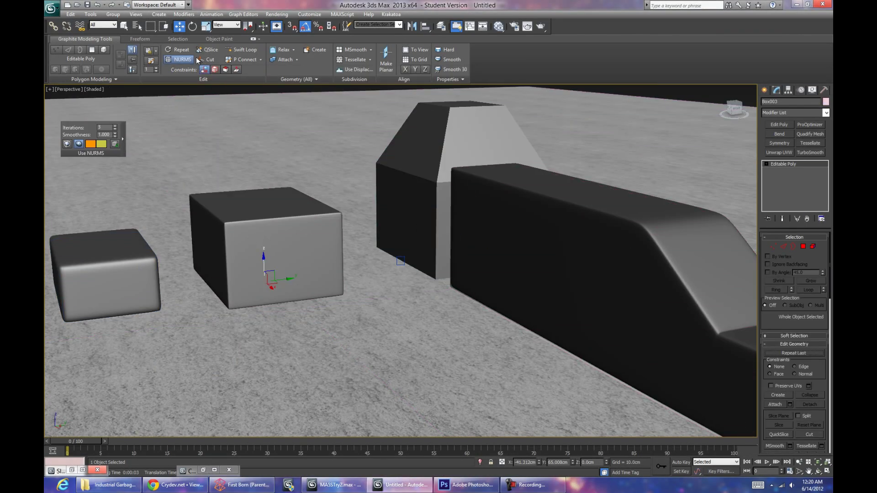
{"action": "left_click", "coordinate": [182, 59]}
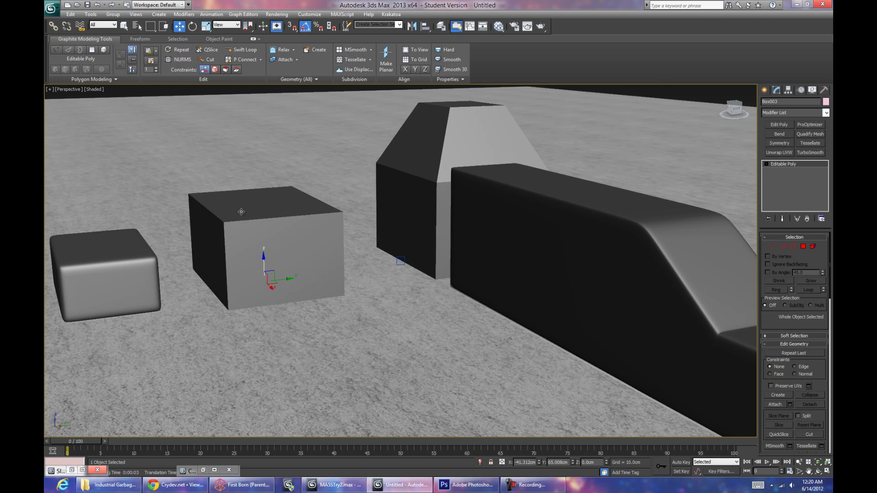
{"action": "left_click", "coordinate": [183, 59]}
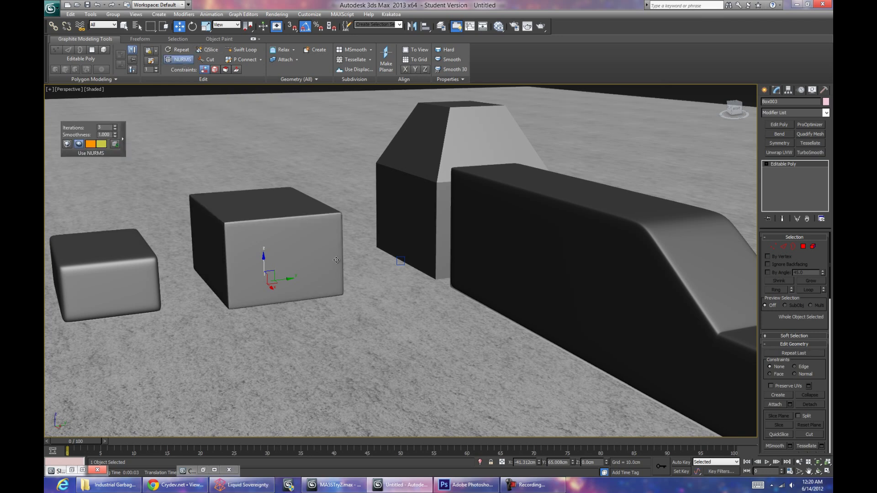
Step: Show the edges and turn NURMS smoothing back on for the tapered box
{"action": "key", "text": "F4"}
{"action": "middle_click_drag", "start_coordinate": [486, 196], "coordinate": [489, 239]}
{"action": "left_click", "coordinate": [466, 237]}
{"action": "left_click", "coordinate": [182, 59]}
Step: Hide the edges and examine all four smoothed objects, ending in a perspective view matching the camera's angle
{"action": "key", "text": "F4"}
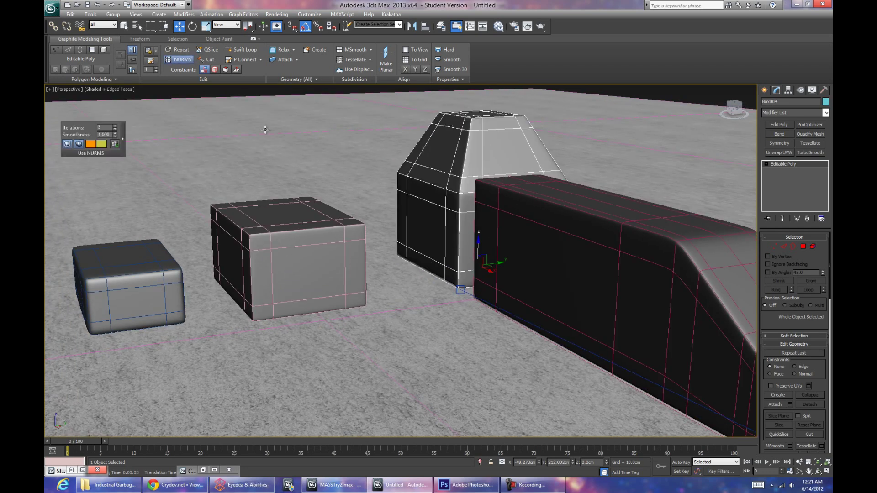
{"action": "middle_click_drag", "start_coordinate": [467, 206], "coordinate": [519, 255], "text": "alt"}
{"action": "scroll", "coordinate": [517, 231], "scroll_direction": "down", "scroll_amount": 5}
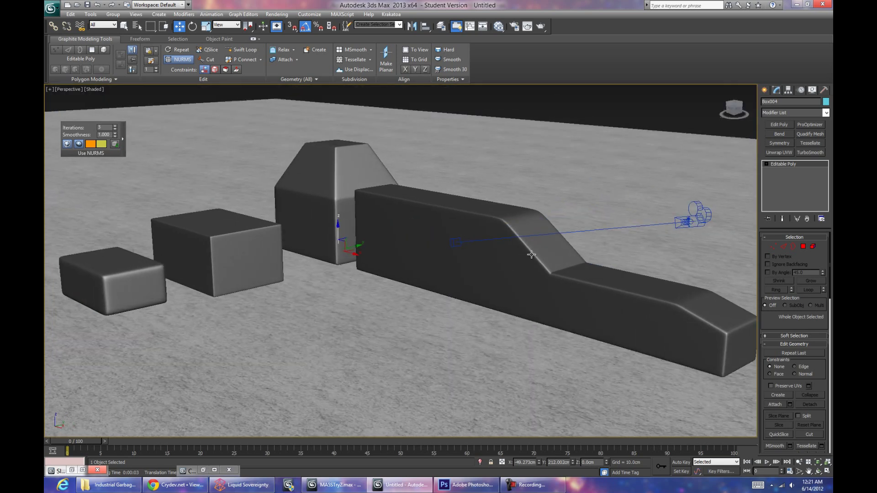
{"action": "key", "text": "c"}
{"action": "key", "text": "p"}
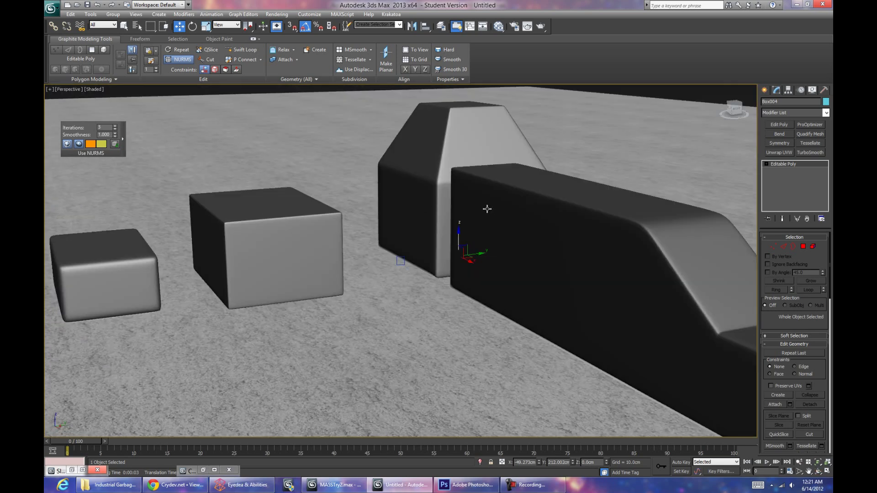
Step: Examine the smoothed edges of the three boxes and the stepped solid from several distances and angles
{"action": "scroll", "coordinate": [487, 207], "scroll_direction": "down", "scroll_amount": 6}
{"action": "scroll", "coordinate": [464, 260], "scroll_direction": "up", "scroll_amount": 4}
{"action": "scroll", "coordinate": [464, 261], "scroll_direction": "up", "scroll_amount": 5}
{"action": "scroll", "coordinate": [464, 260], "scroll_direction": "down", "scroll_amount": 6}
{"action": "scroll", "coordinate": [464, 261], "scroll_direction": "up", "scroll_amount": 4}
{"action": "middle_click_drag", "start_coordinate": [470, 242], "coordinate": [480, 227]}
{"action": "scroll", "coordinate": [475, 224], "scroll_direction": "up", "scroll_amount": 3}
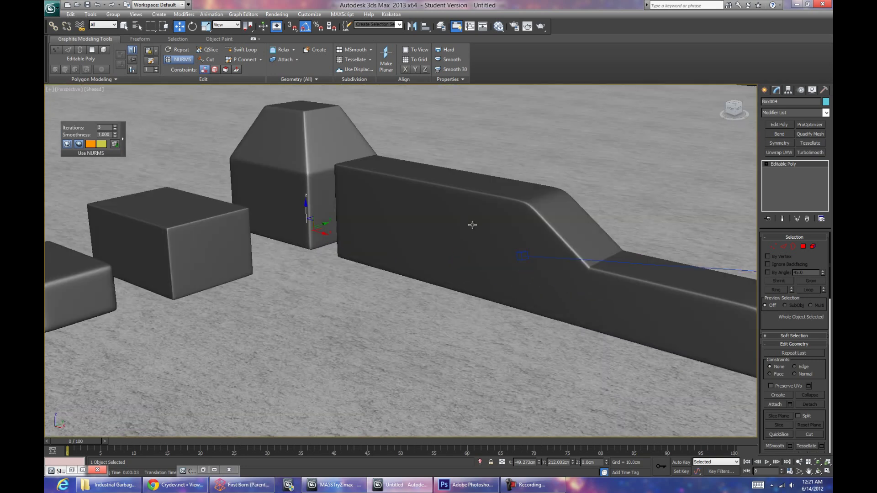
{"action": "scroll", "coordinate": [466, 221], "scroll_direction": "down", "scroll_amount": 3}
{"action": "middle_click_drag", "start_coordinate": [595, 271], "coordinate": [475, 282], "text": "alt"}
{"action": "scroll", "coordinate": [463, 253], "scroll_direction": "up", "scroll_amount": 3}
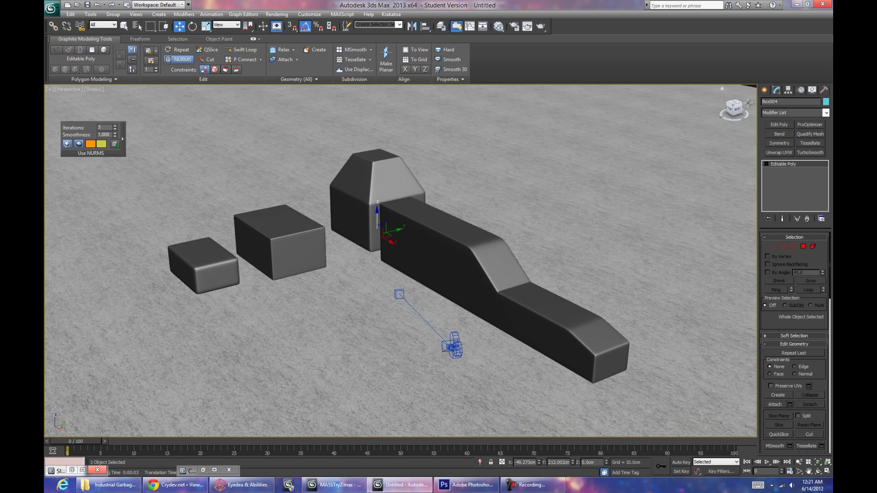
Step: View the whole arrangement on the ground plane from farther out, and return to the Camera001 view
{"action": "left_click", "coordinate": [765, 90]}
{"action": "middle_click_drag", "start_coordinate": [450, 233], "coordinate": [415, 239], "text": "alt"}
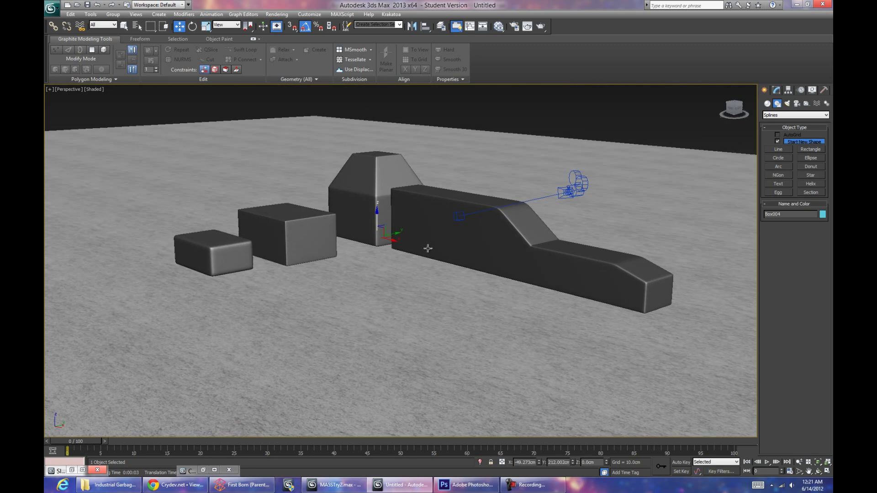
{"action": "scroll", "coordinate": [416, 241], "scroll_direction": "up", "scroll_amount": 2}
{"action": "scroll", "coordinate": [424, 229], "scroll_direction": "down", "scroll_amount": 5}
{"action": "scroll", "coordinate": [430, 219], "scroll_direction": "up", "scroll_amount": 1}
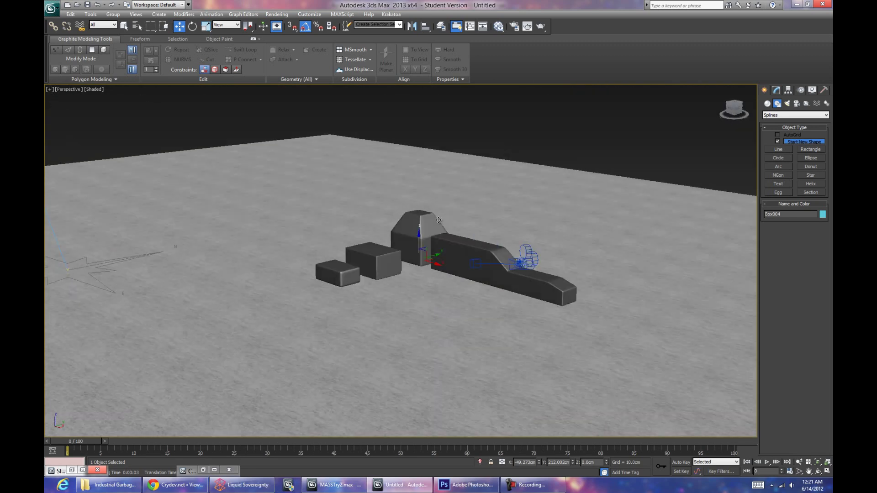
{"action": "scroll", "coordinate": [430, 219], "scroll_direction": "down", "scroll_amount": 3}
{"action": "middle_click_drag", "start_coordinate": [430, 219], "coordinate": [442, 245], "text": "alt"}
{"action": "key", "text": "c"}
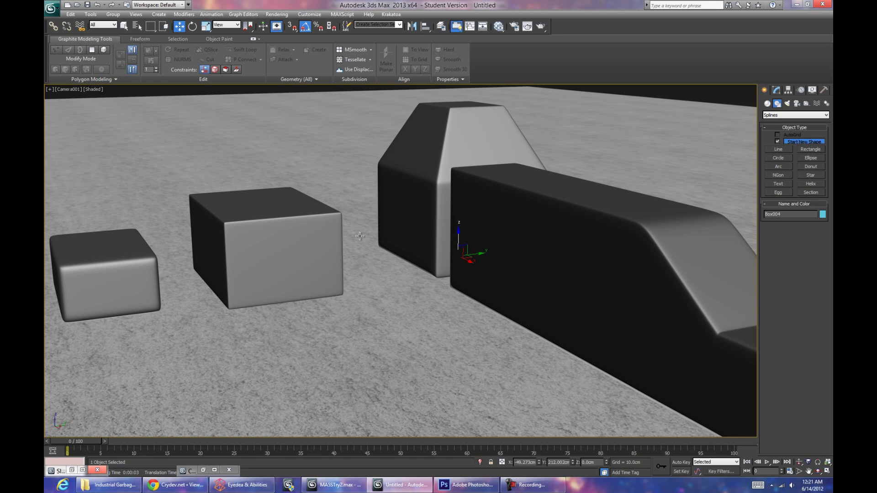
Step: Reframe the Camera001 view to show the three boxes and the near end of the stepped solid
{"action": "scroll", "coordinate": [595, 260], "scroll_direction": "up", "scroll_amount": 5}
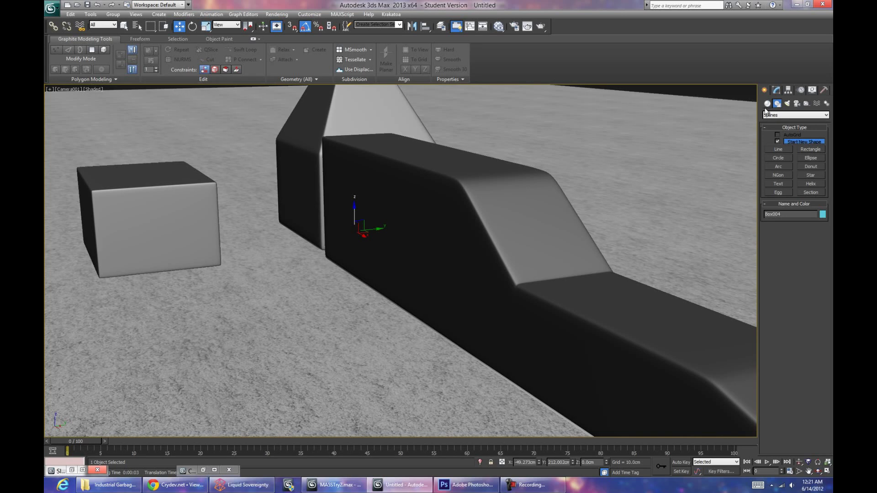
{"action": "left_click", "coordinate": [777, 91]}
{"action": "left_click", "coordinate": [765, 91]}
{"action": "middle_click_drag", "start_coordinate": [83, 89], "coordinate": [510, 207]}
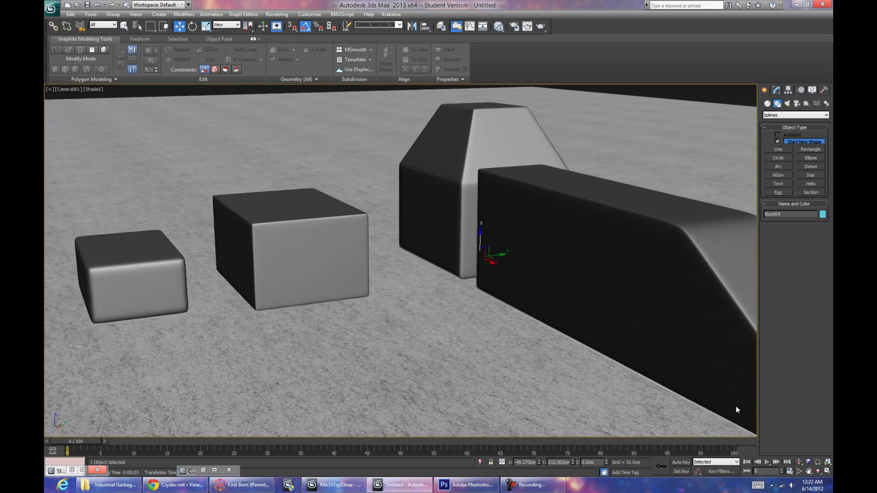